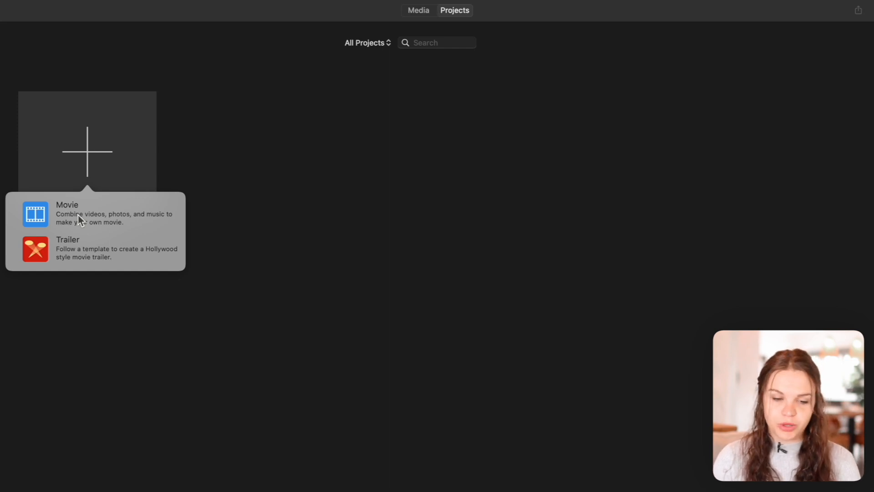
Create a new movie project.
click(78, 217)
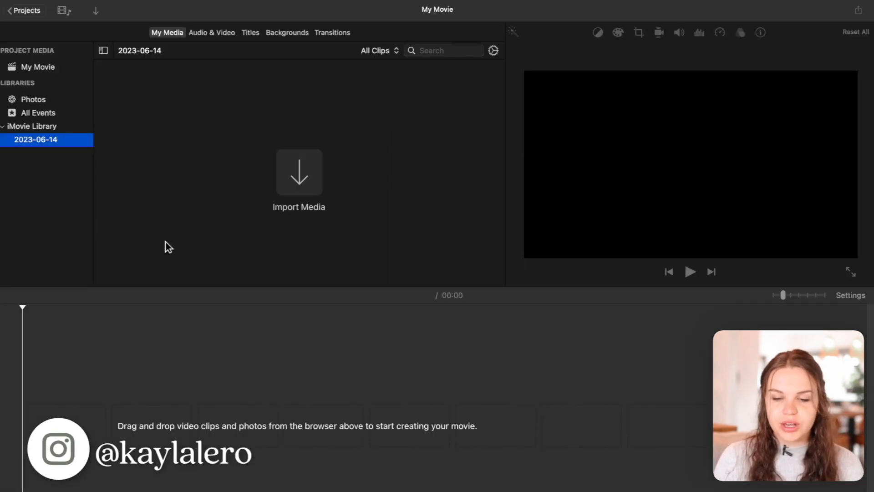
click(236, 345)
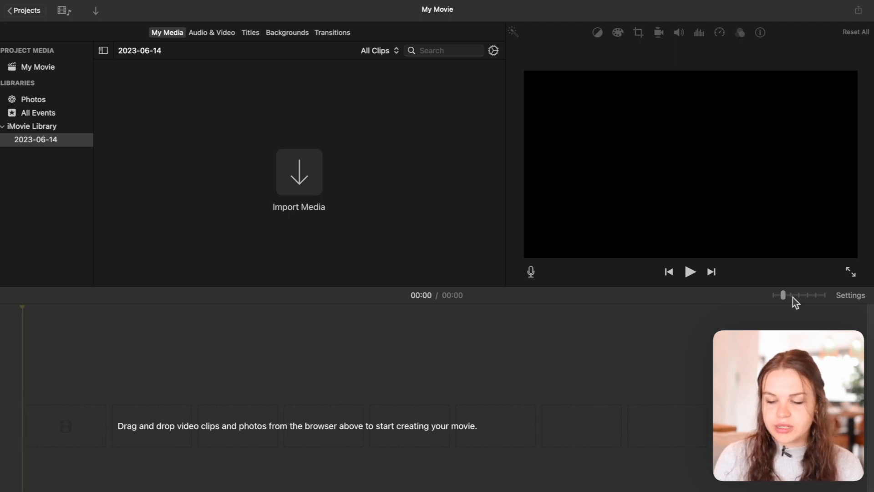
mouse_move(785, 297)
mouse_down()
mouse_move(815, 297)
mouse_move(775, 299)
mouse_up()
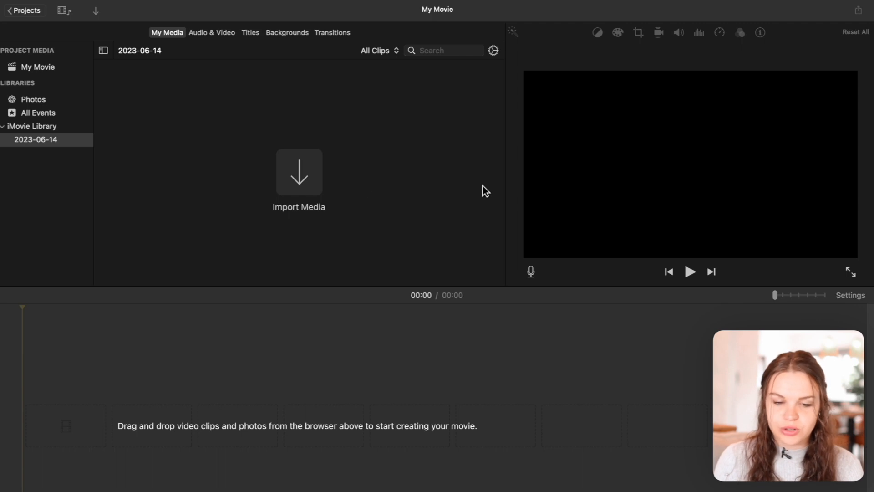
Look through the available sound effects and title styles.
click(211, 33)
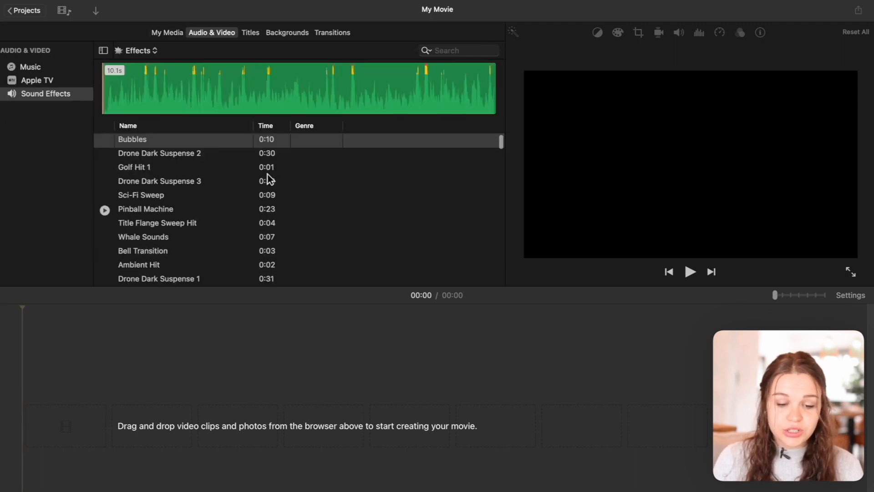
scroll(276, 231, down, 10)
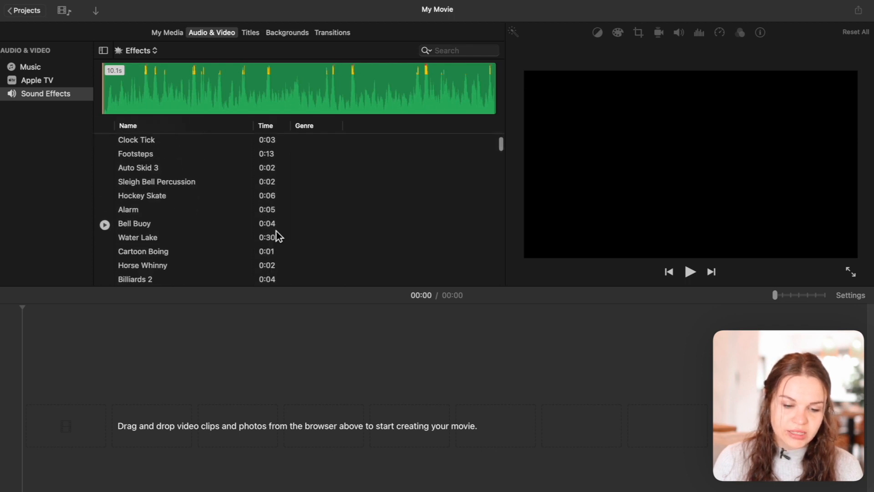
scroll(160, 213, down, 12)
scroll(157, 211, down, 12)
scroll(156, 208, up, 20)
click(249, 32)
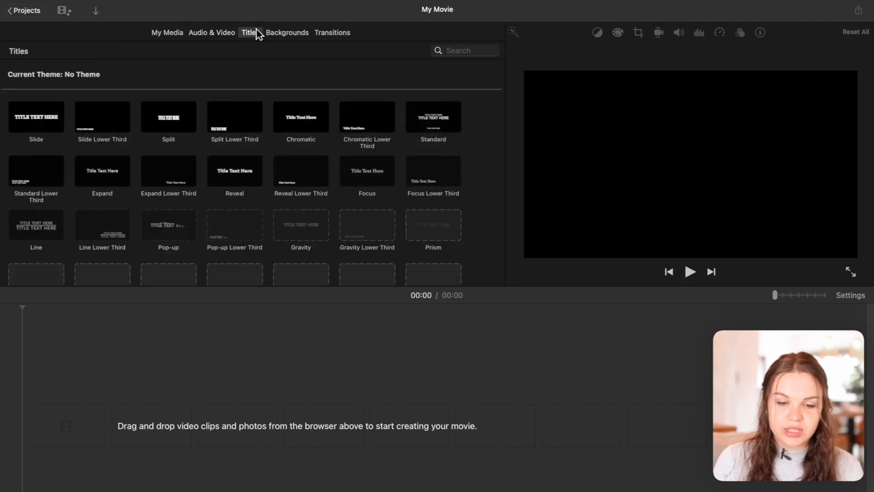
scroll(275, 253, down, 8)
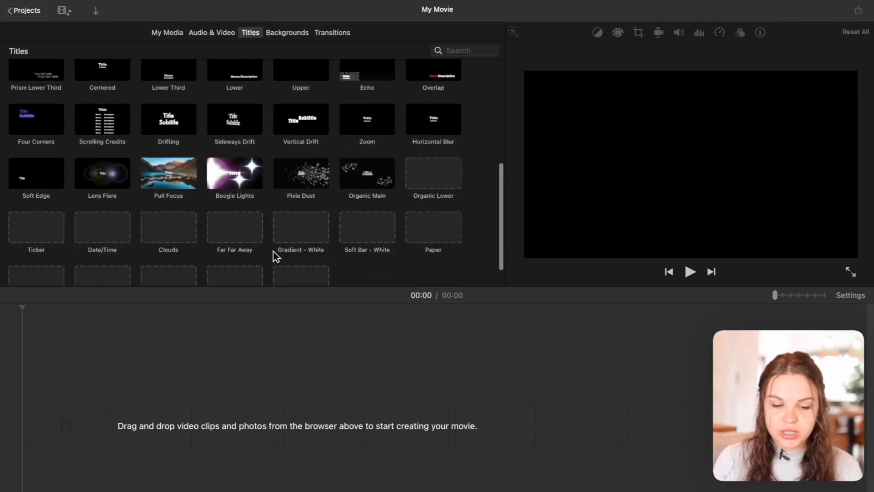
scroll(273, 251, up, 8)
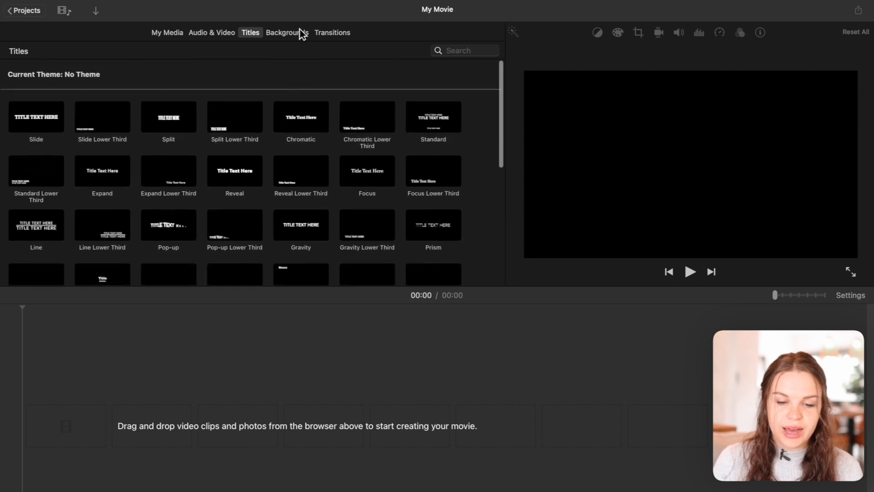
Look through the available maps and backgrounds and the transition styles.
click(300, 33)
scroll(282, 157, down, 10)
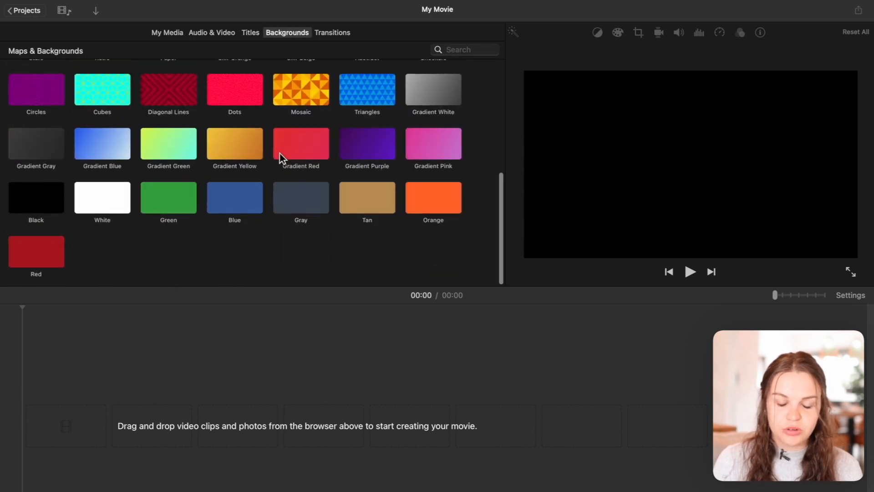
scroll(280, 154, up, 10)
click(339, 32)
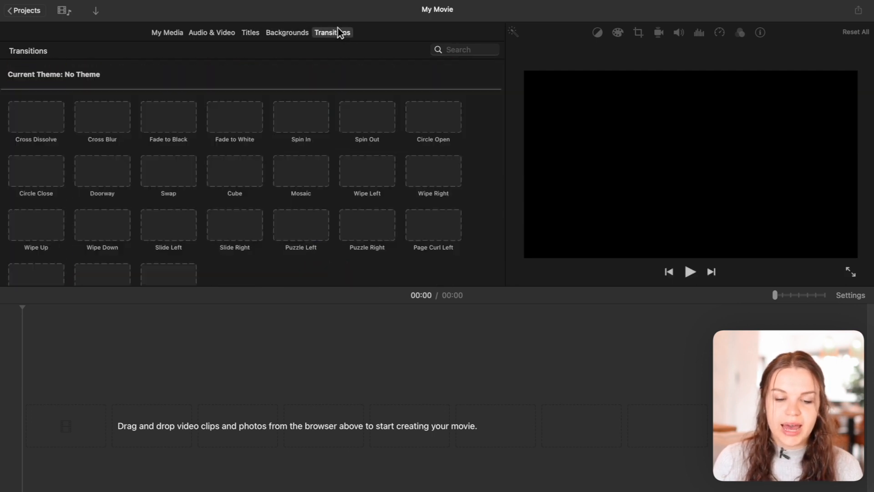
scroll(304, 161, down, 2)
scroll(305, 160, up, 2)
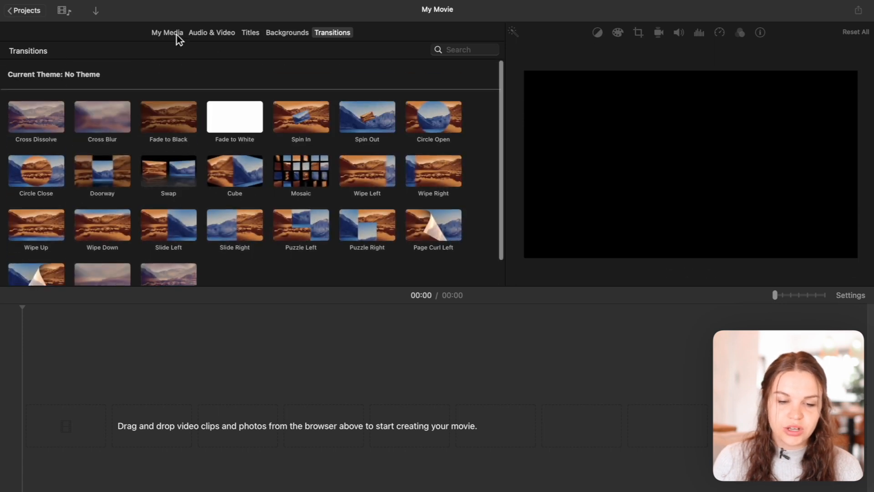
Import the talking-head video into the 2023-06-14 event and add the whole clip to the empty timeline.
click(176, 33)
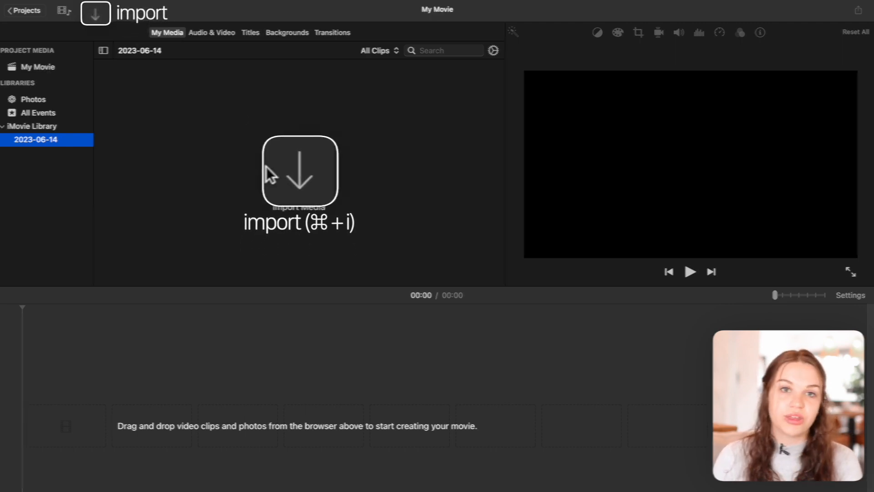
click(295, 178)
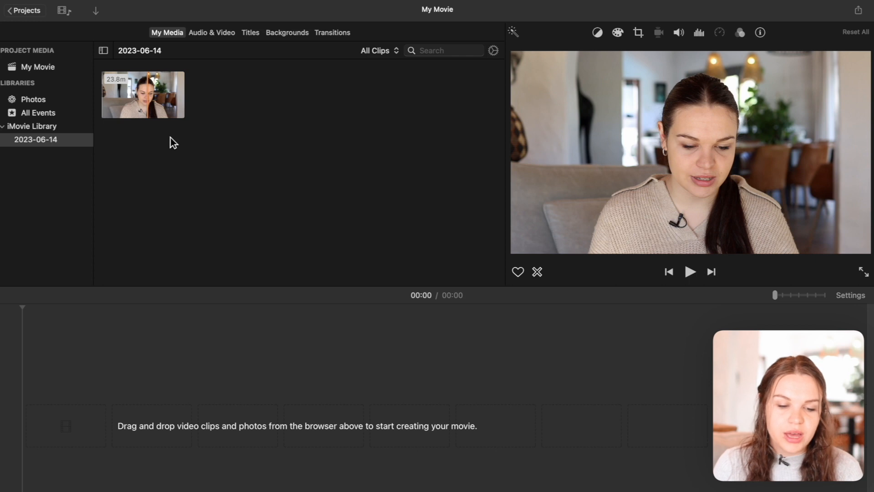
click(147, 97)
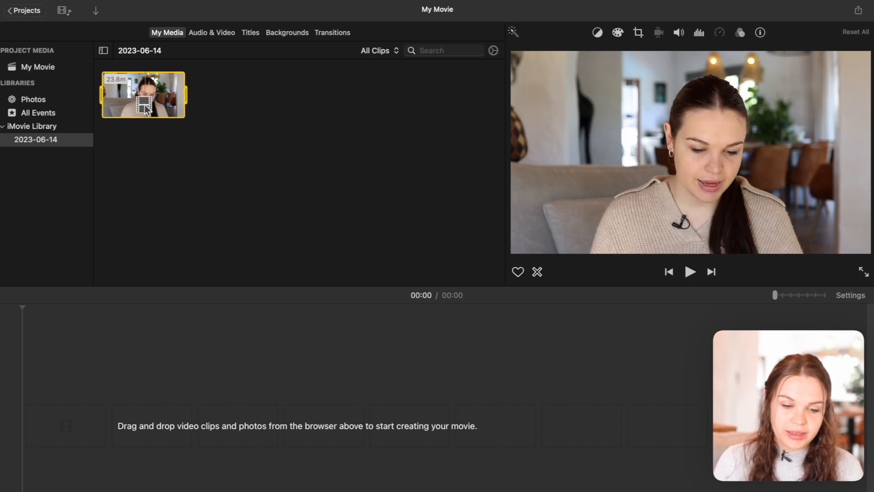
drag(145, 100, 100, 387)
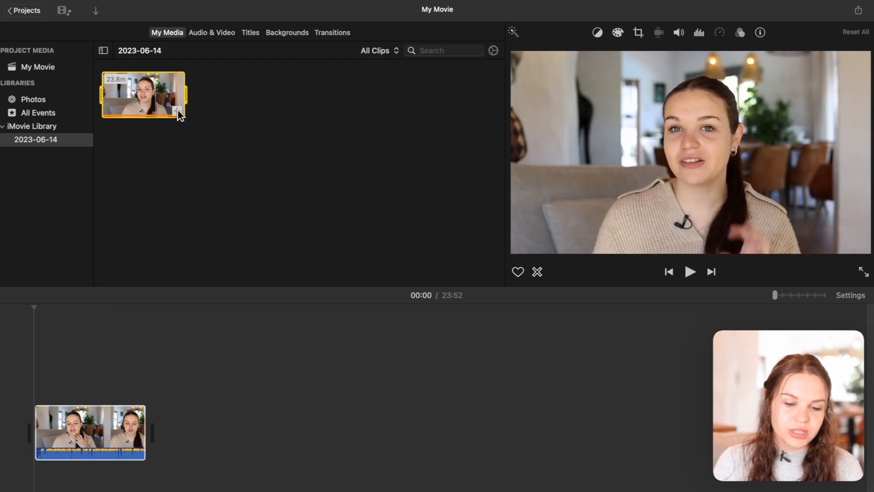
Try adding a second copy of the video after the first one in the timeline, and undo it.
drag(176, 113, 194, 396)
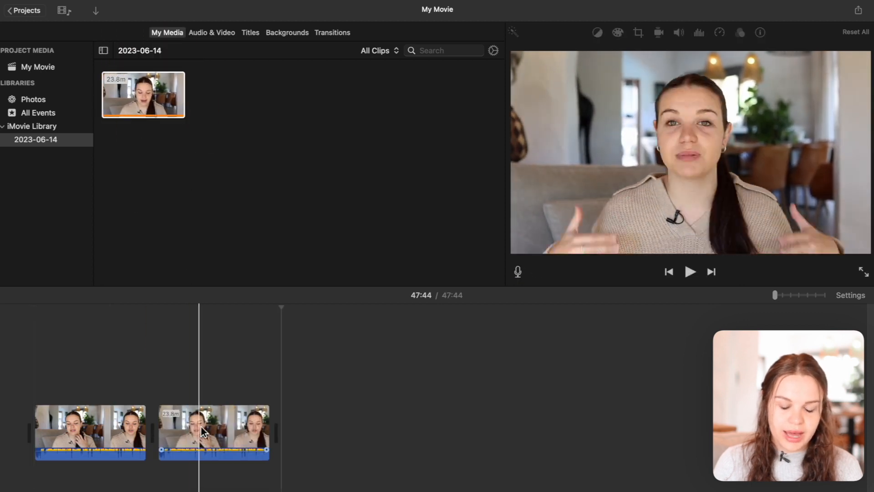
key(super+z)
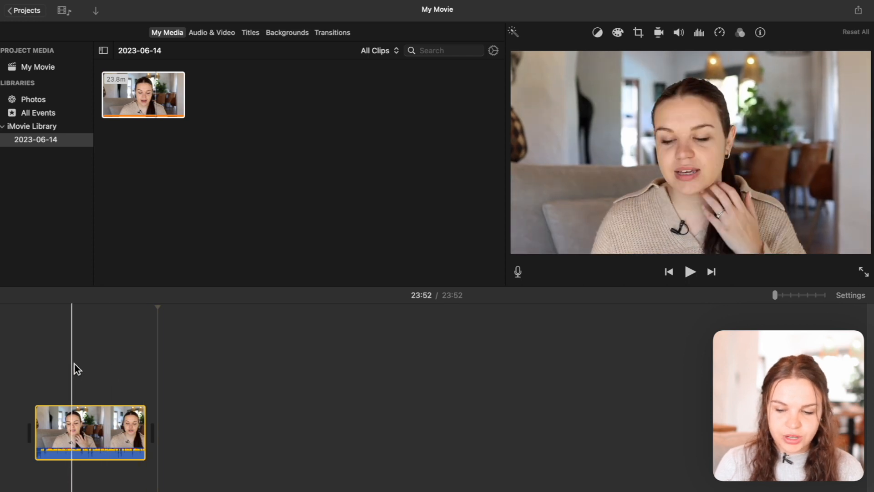
key(super+equal)
key(super+equal)
scroll(72, 362, left, 10)
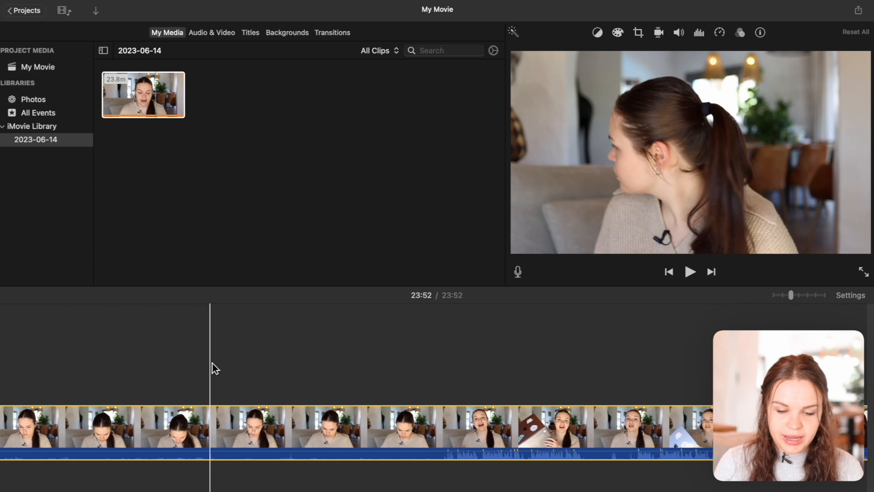
key(super+minus)
key(super+minus)
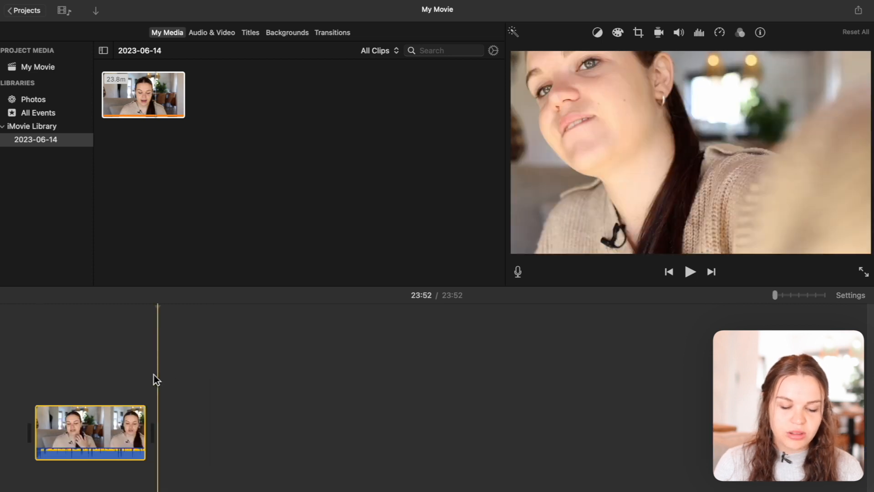
Move the playhead to 01:20 in the timeline clip, near where the speaker starts talking to the camera.
click(99, 375)
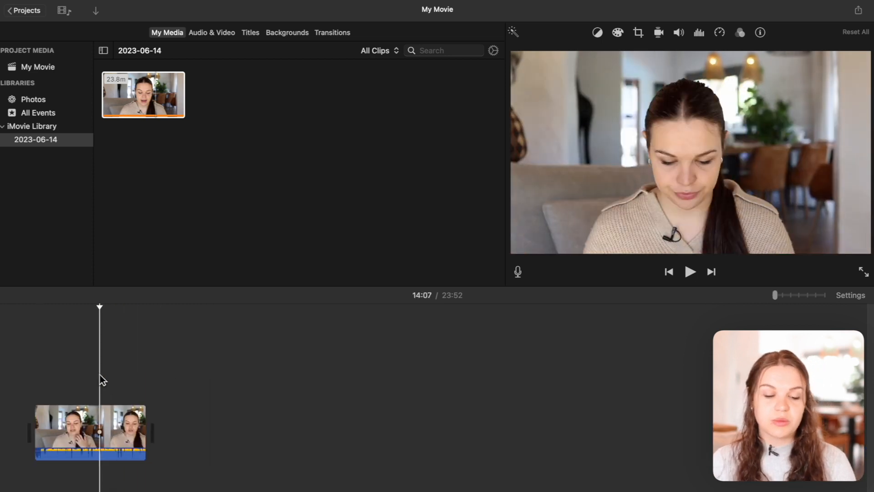
key(super+plus)
scroll(100, 375, left, 15)
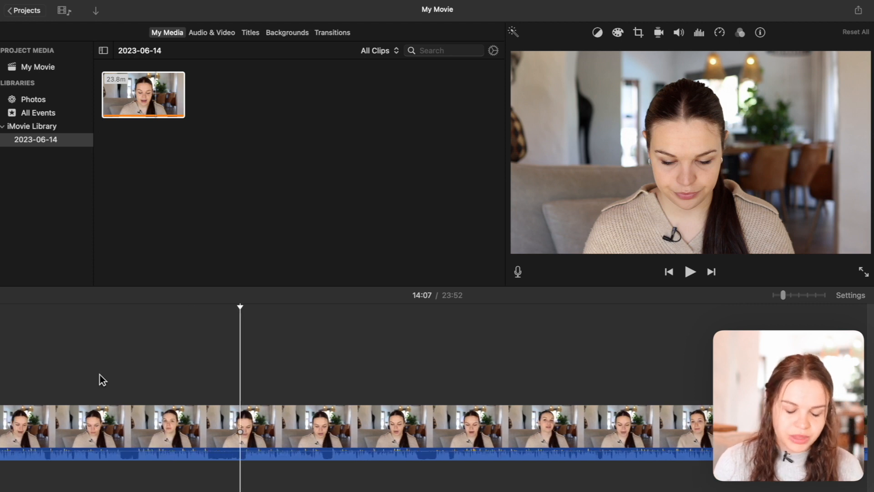
scroll(99, 375, left, 5)
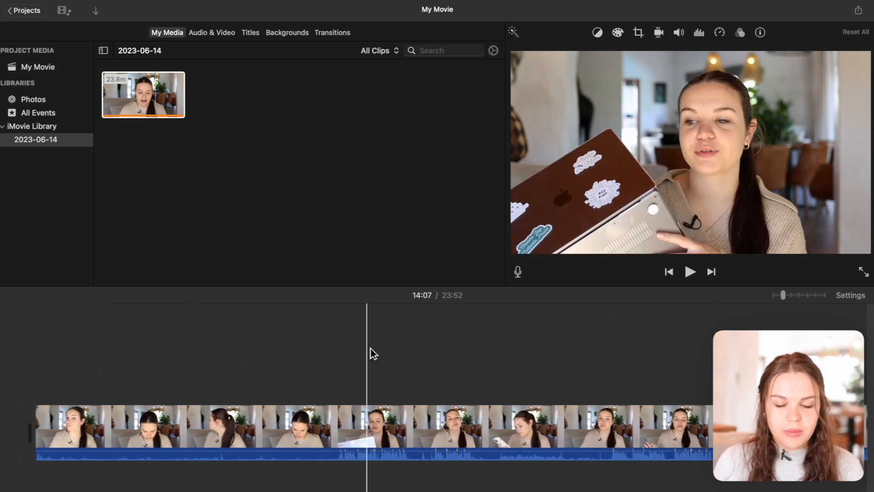
click(347, 353)
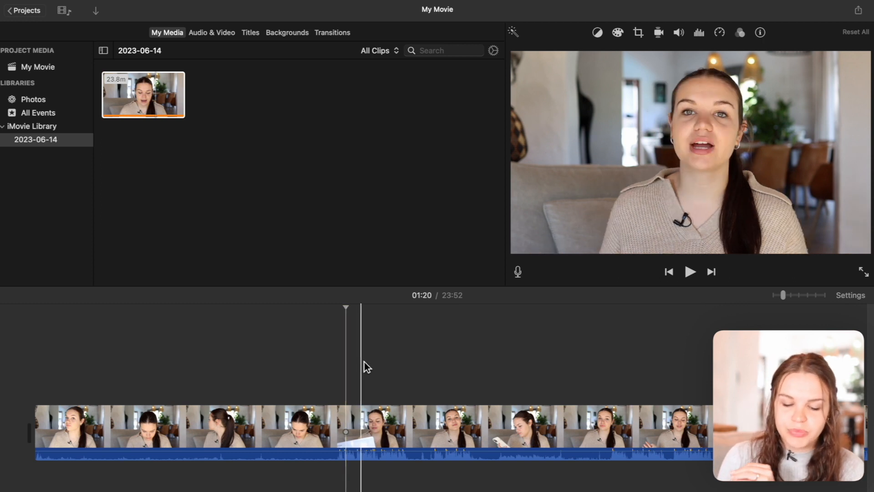
click(342, 427)
right_click(340, 426)
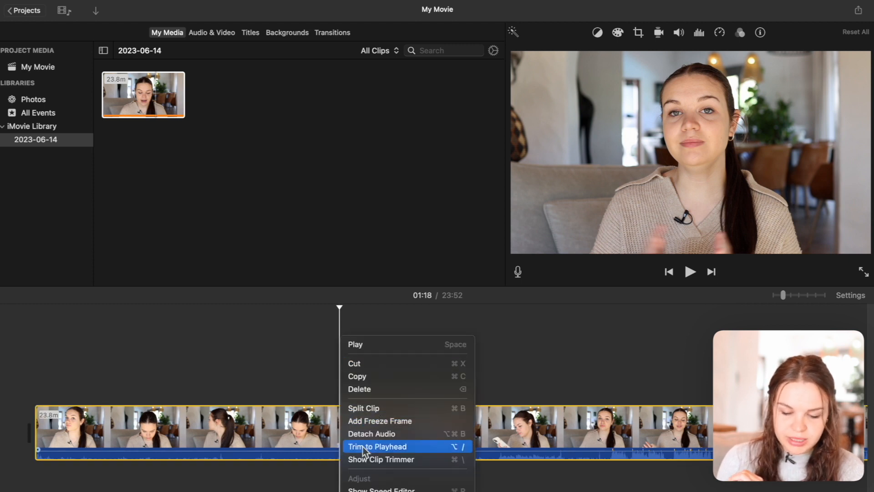
click(323, 430)
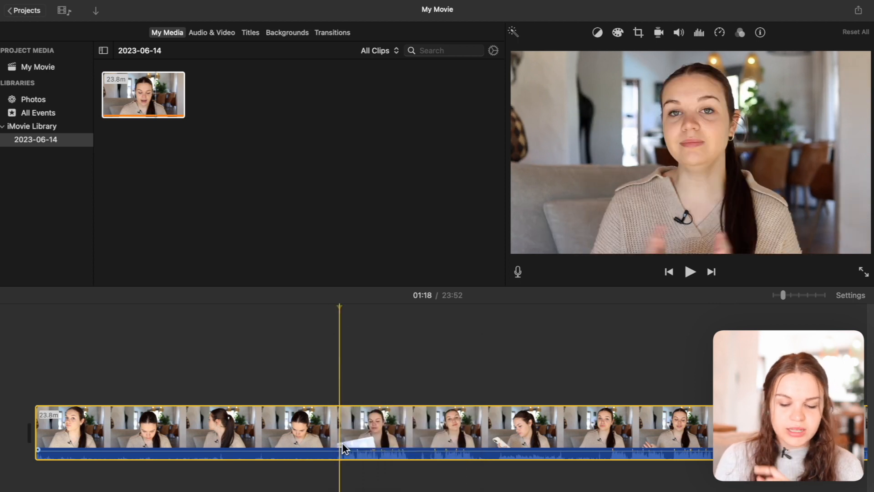
Split the timeline clip where the silent lead-in ends and the audio waveform of the speech begins.
click(321, 377)
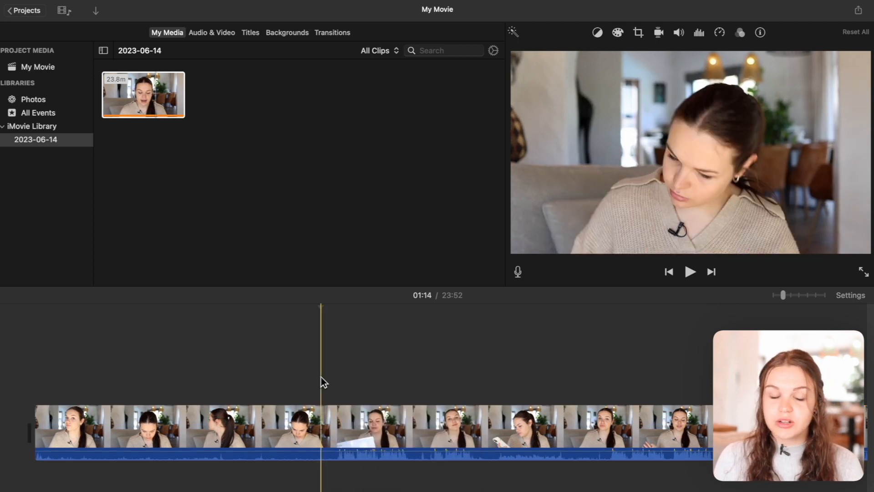
key(super+equal)
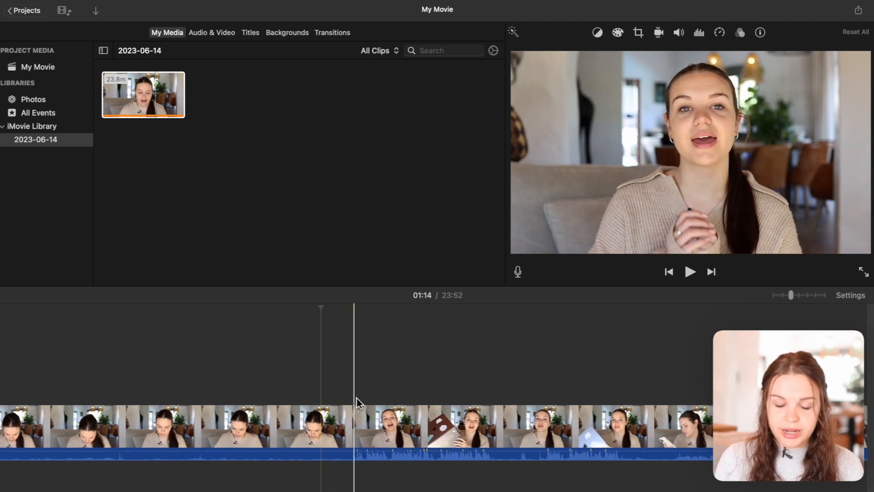
key(super+b)
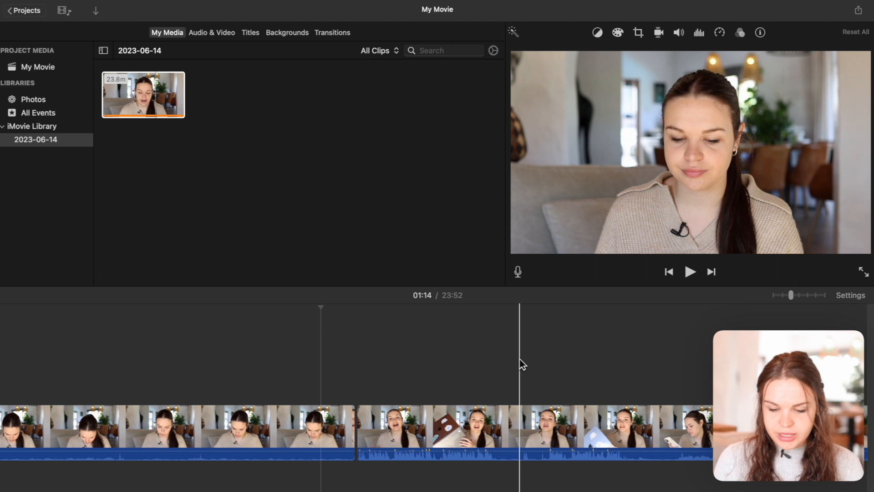
Try a second split farther along the spoken part of the clip, and undo it.
key(super+b)
key(super+z)
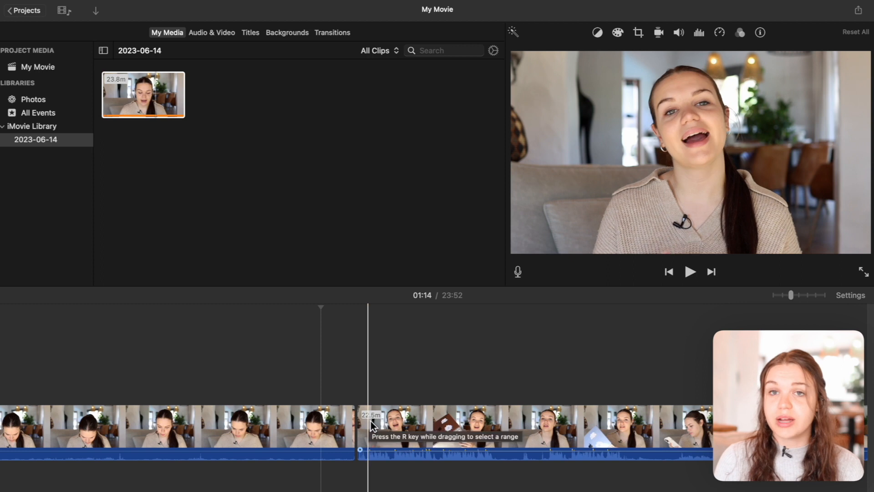
click(469, 425)
right_click(473, 426)
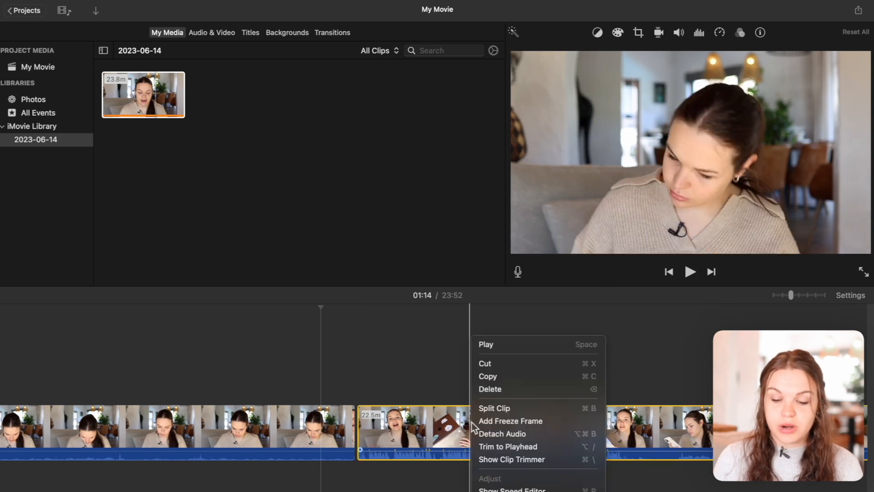
click(335, 367)
Delete the silent lead-in clip before the split so the movie starts with the speech.
click(320, 378)
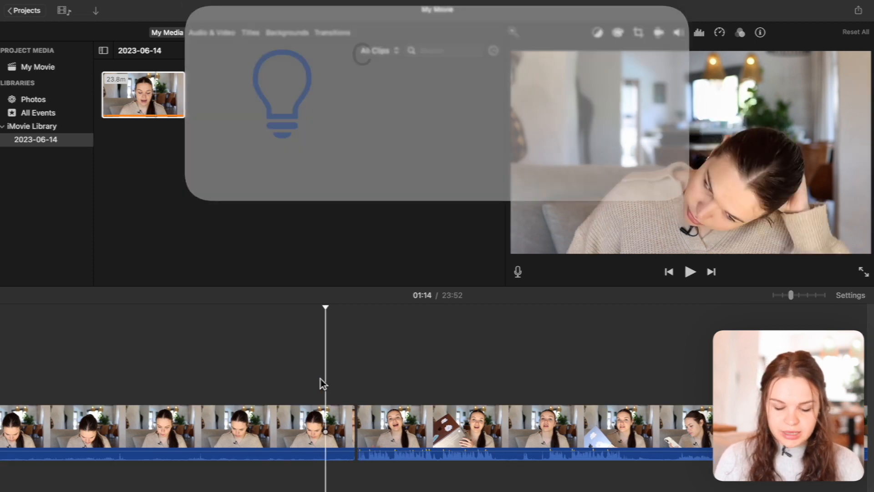
key(c)
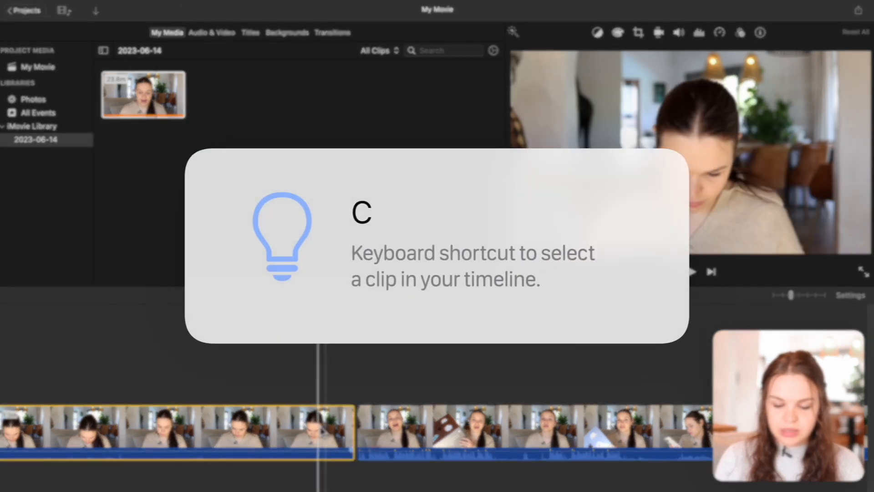
key(Delete)
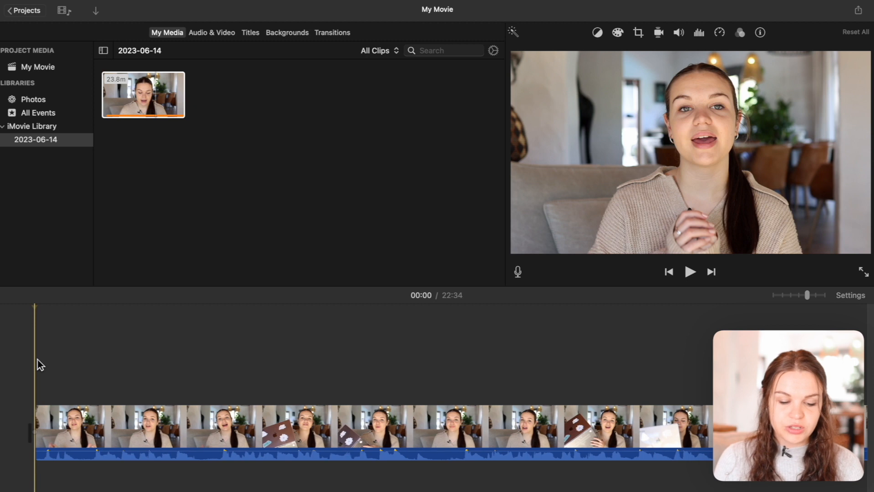
Split the remaining clip about 2 seconds in and delete the short opening piece.
key(super+b)
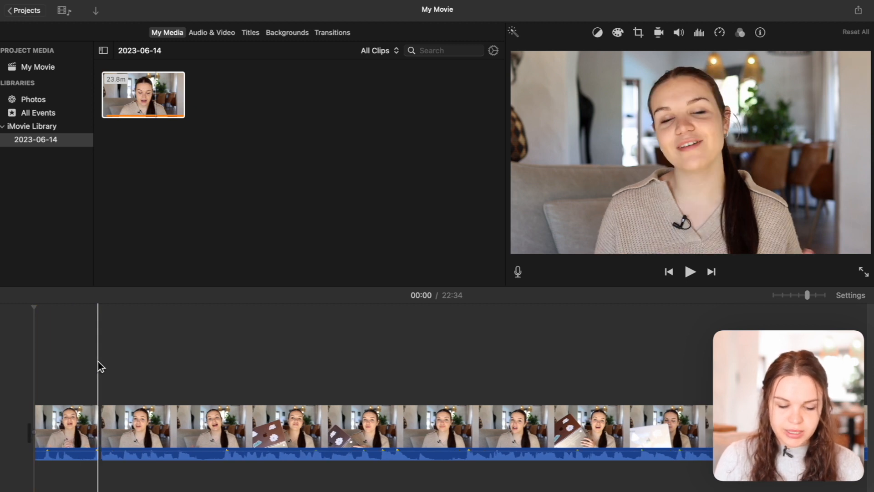
key(x)
key(BackSpace)
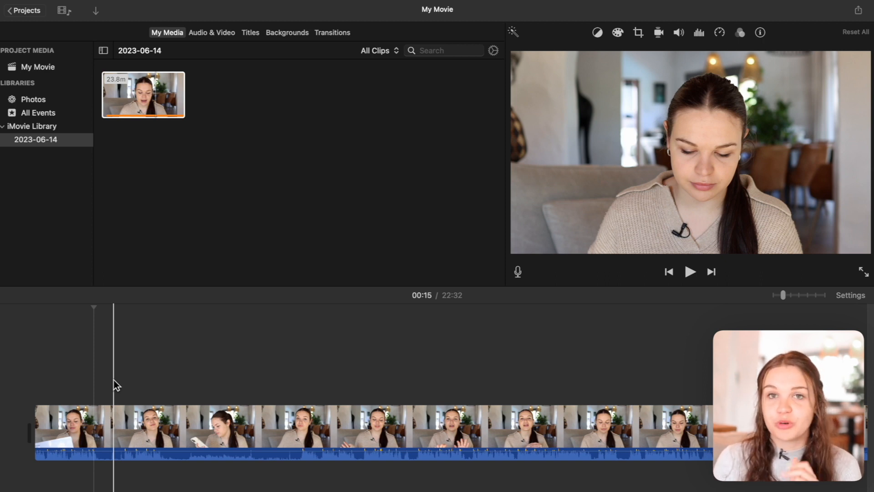
Place the playhead at 00:49, magnify the timeline around it and shrink it until the whole clip fits.
click(116, 396)
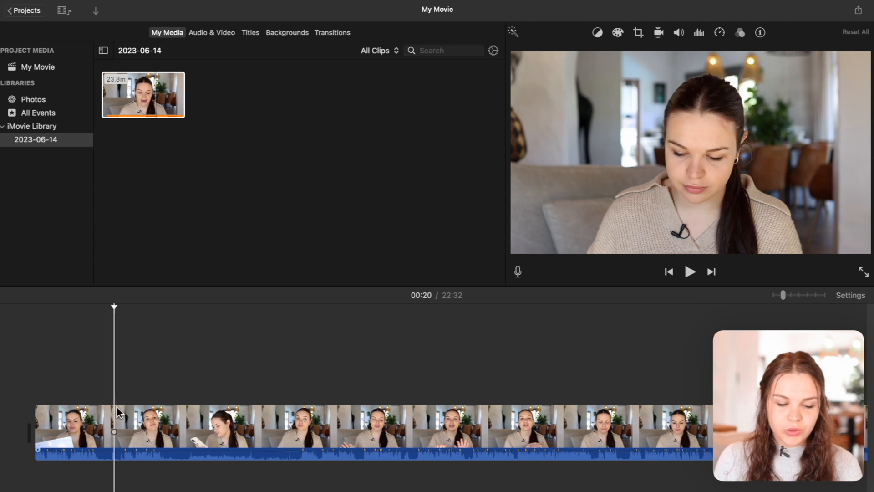
click(223, 364)
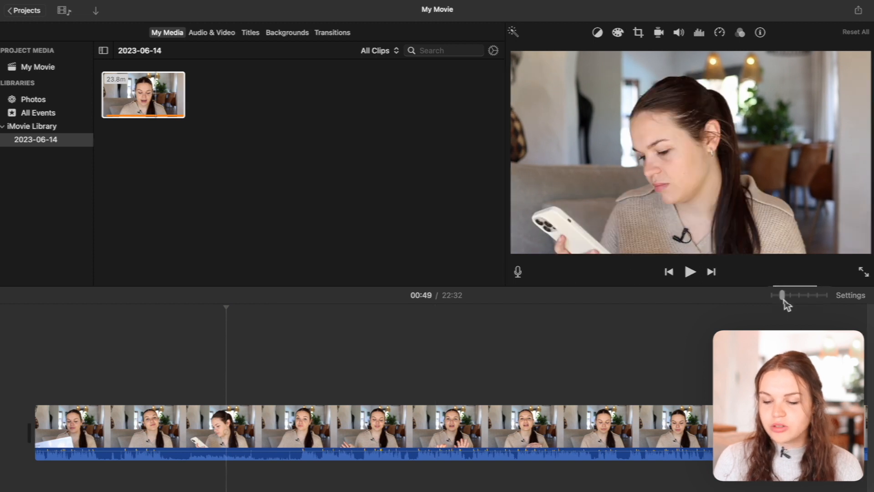
drag(777, 295, 819, 295)
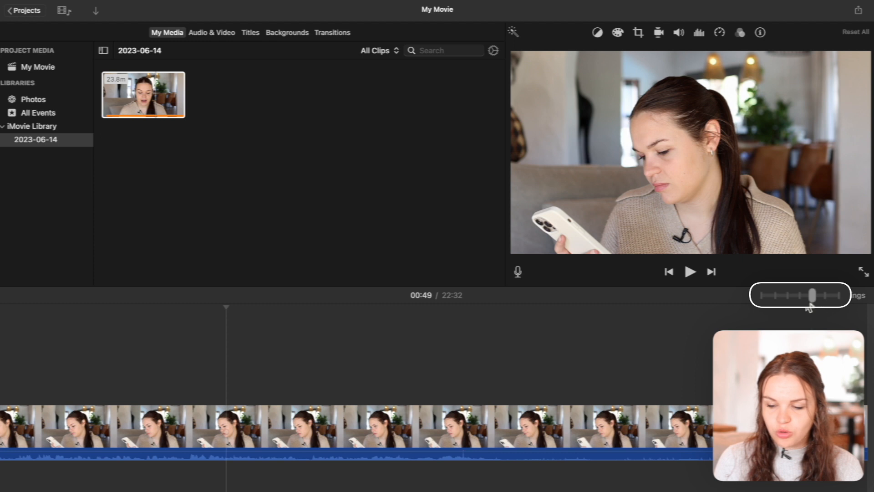
drag(806, 304, 774, 296)
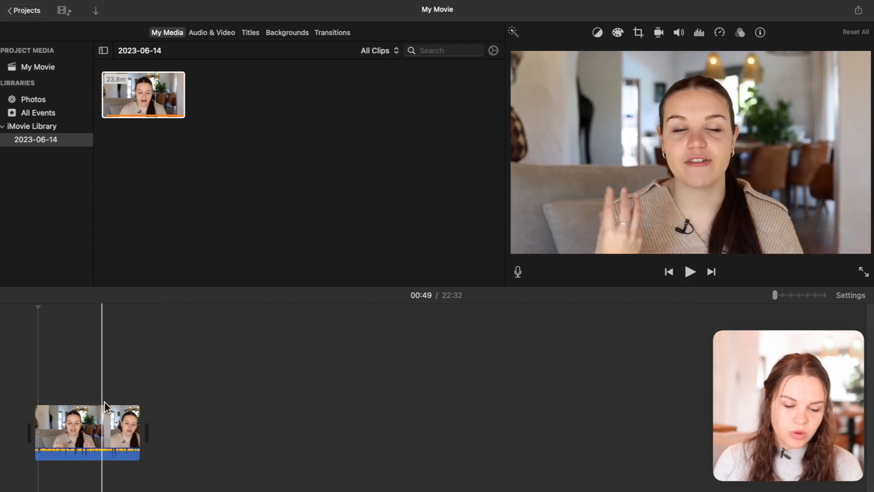
Magnify the timeline around 11:19 and place the playhead at 11:03, just before the waveform of a spoken passage.
click(89, 399)
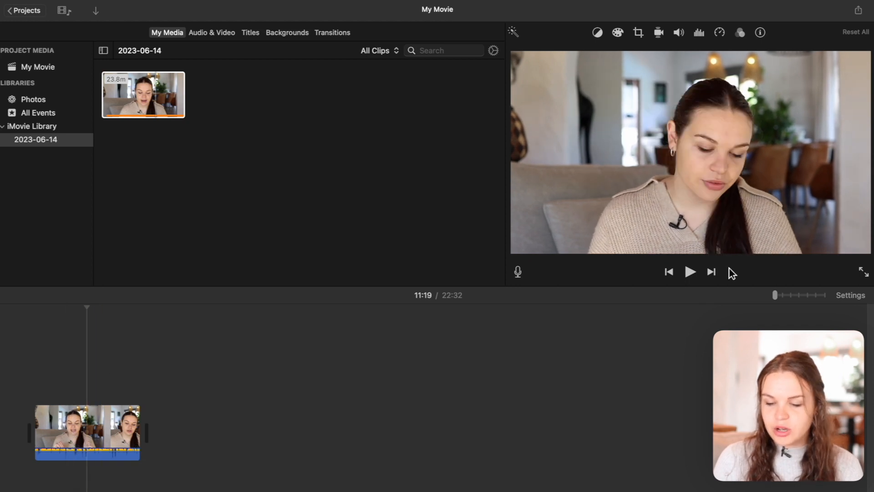
click(792, 295)
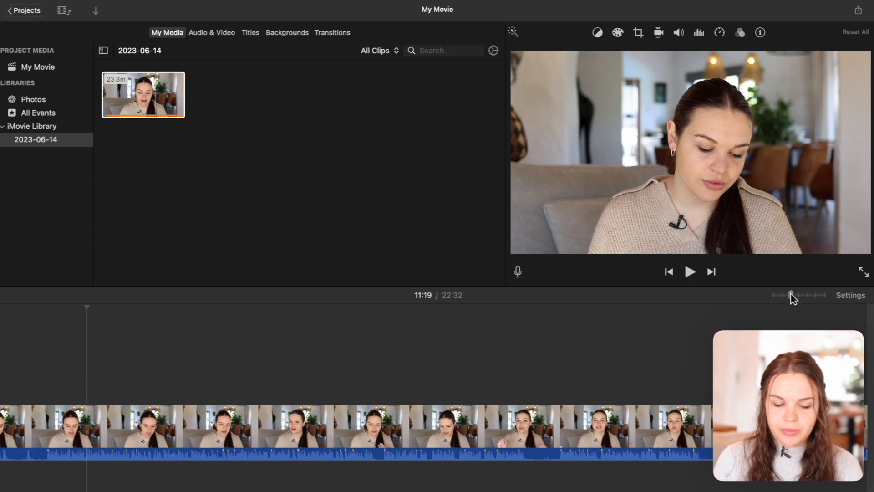
click(804, 297)
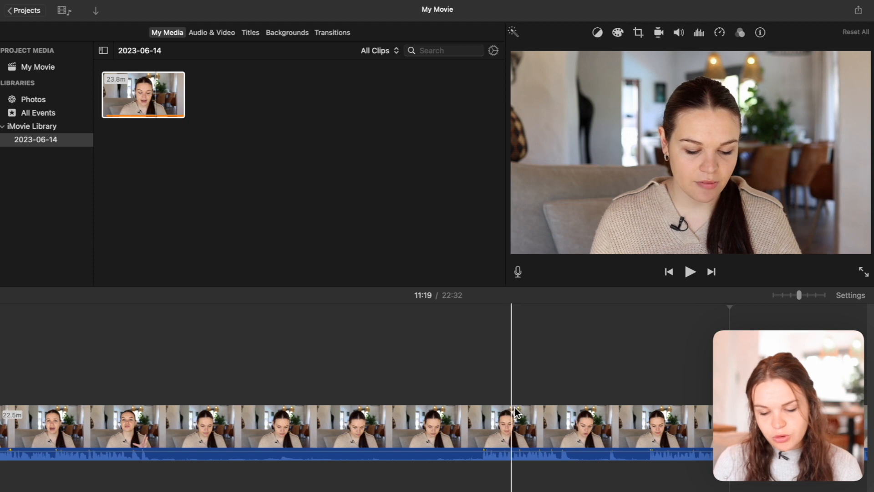
click(478, 379)
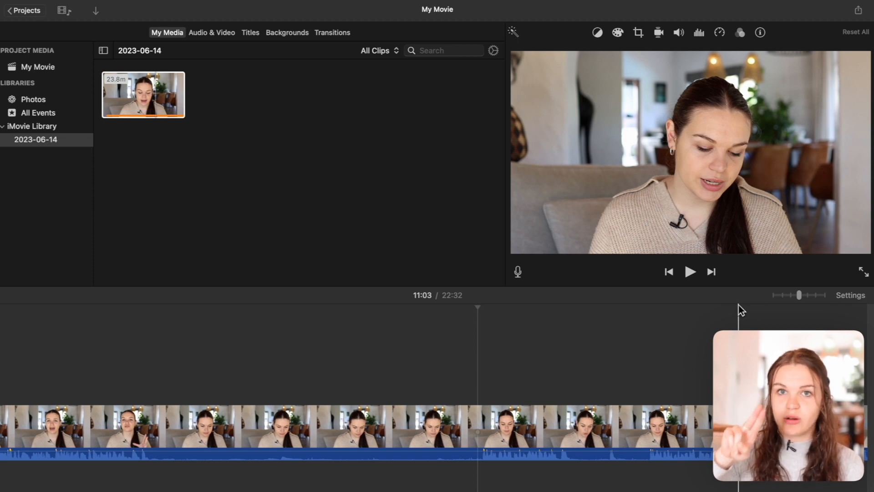
Try the largest timeline clip size in the project settings, and return it to a small size.
click(848, 299)
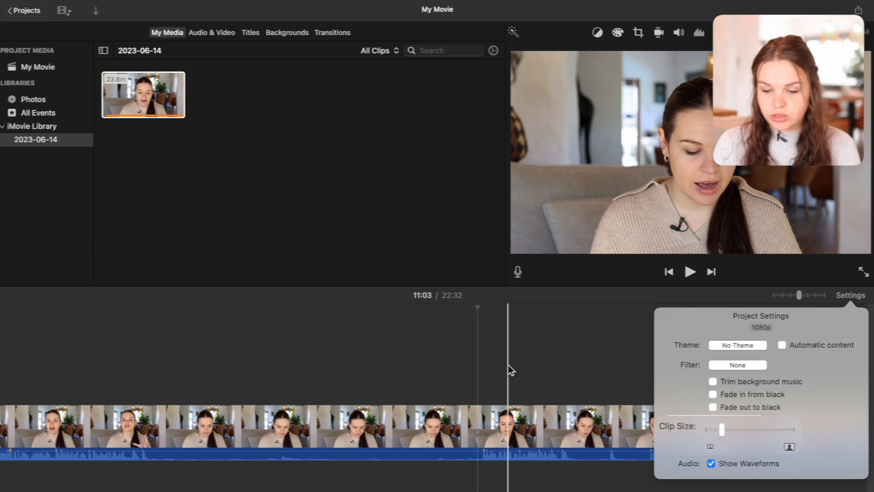
drag(719, 428, 845, 434)
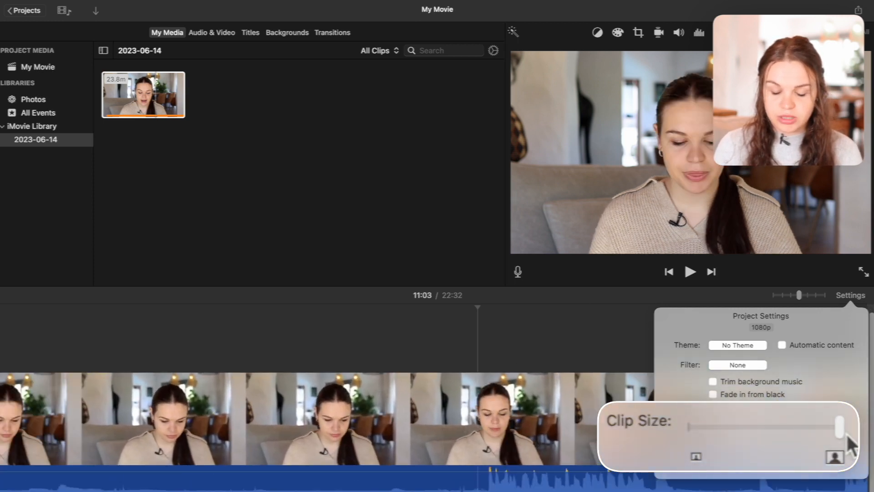
drag(847, 435, 722, 435)
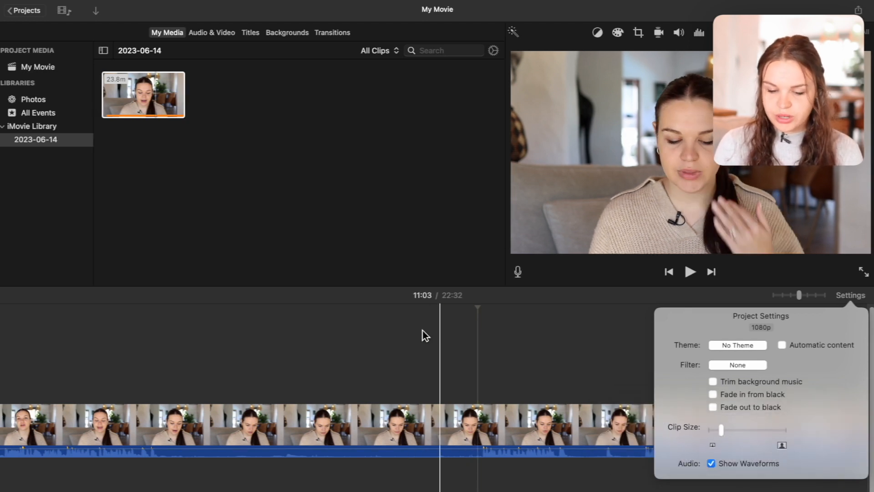
Hide the audio waveforms in the project settings, show them again and leave the settings.
click(712, 463)
click(712, 462)
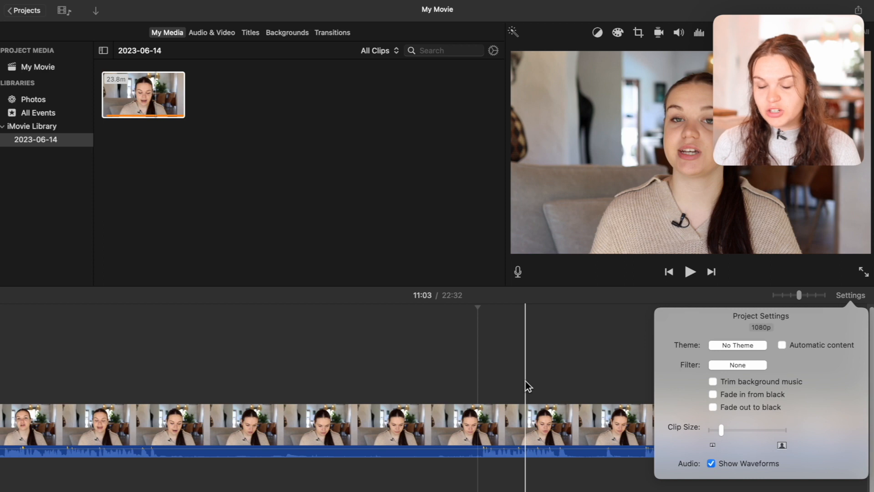
click(478, 371)
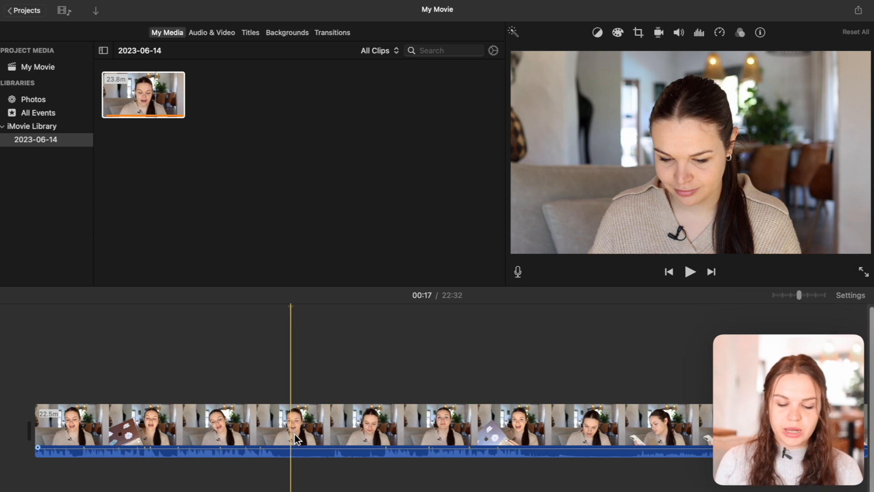
Select the timeline clip, try the Auto color balance on it and switch it off again.
click(291, 433)
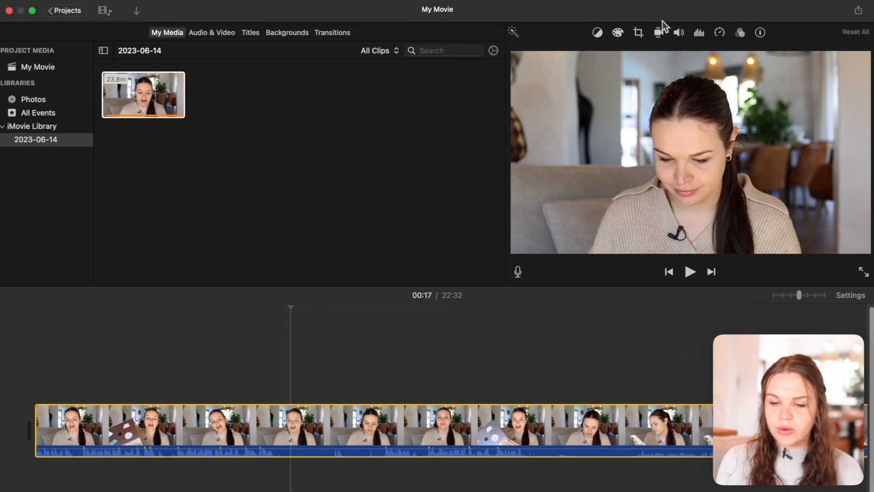
scroll(707, 36, left, 1)
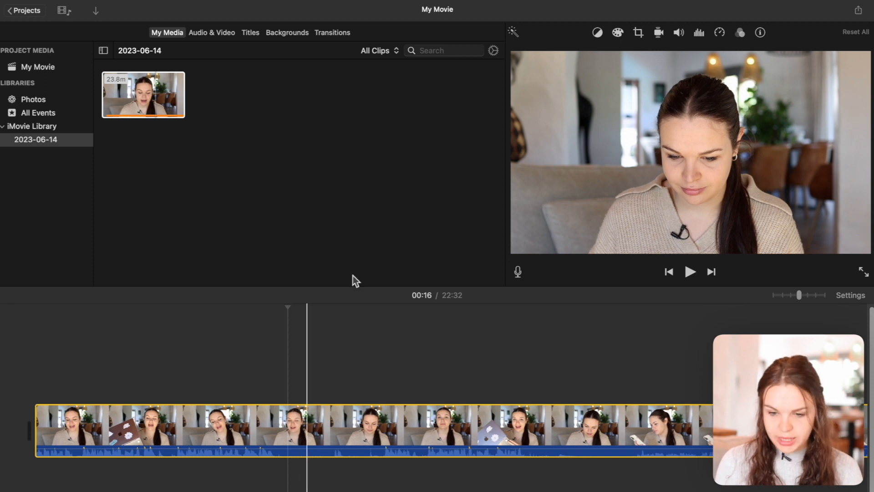
click(598, 33)
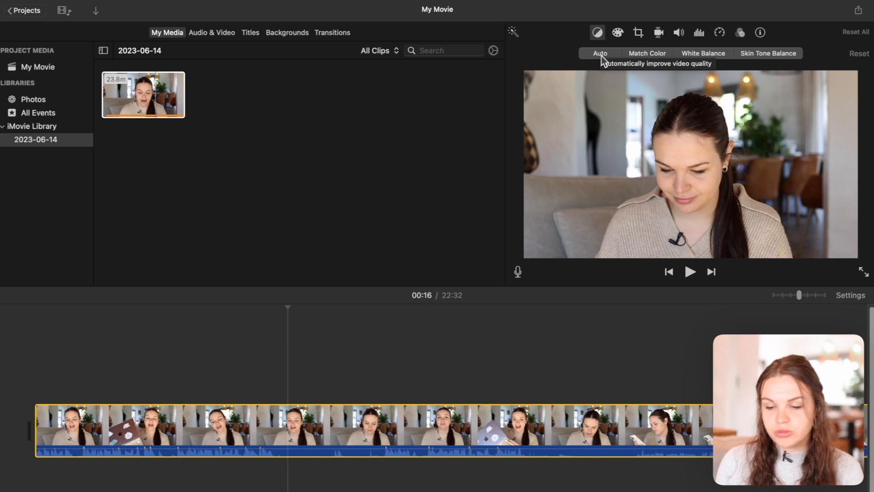
click(601, 55)
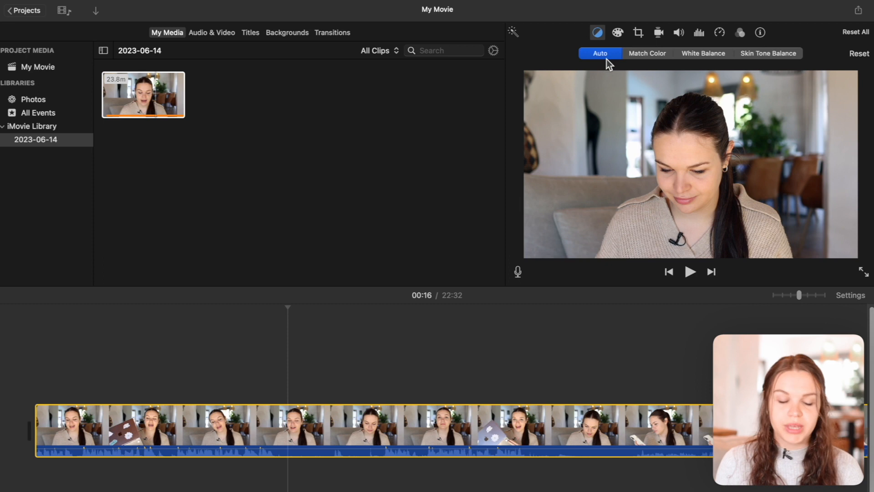
click(606, 58)
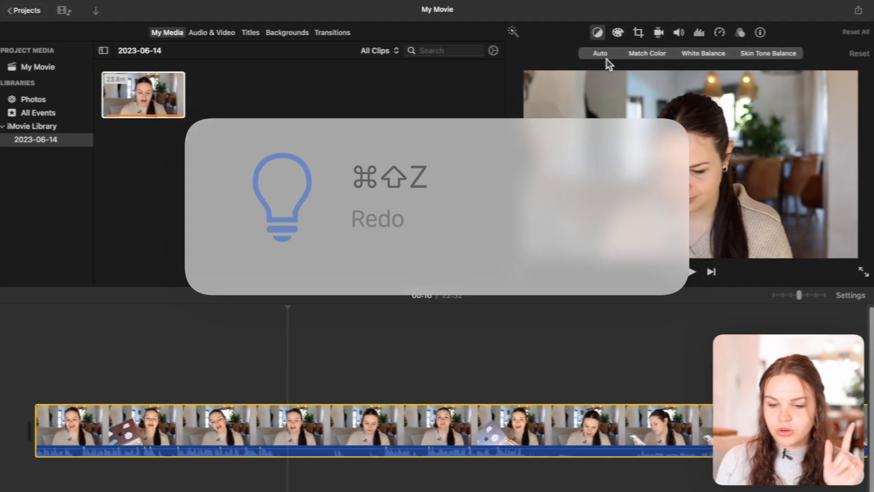
Switch the automatic Enhance for the clip on and off several times to compare the picture at 00:13, leaving it off.
click(516, 34)
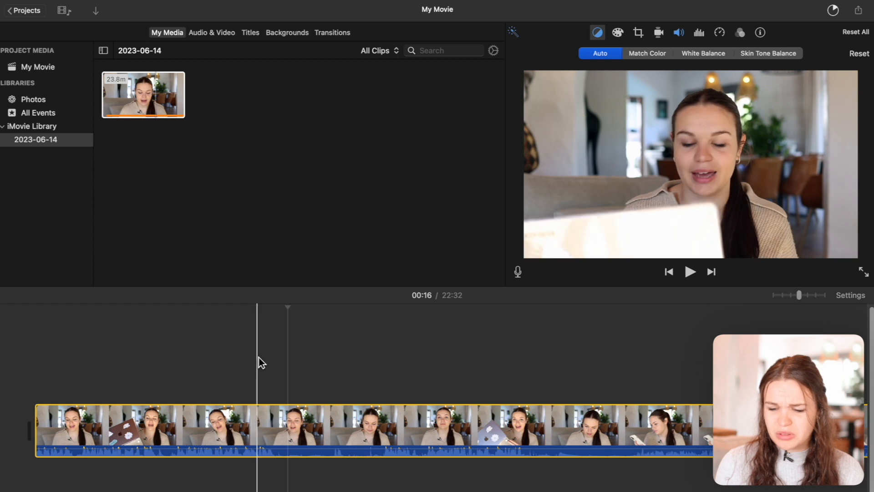
click(242, 353)
click(513, 33)
click(512, 33)
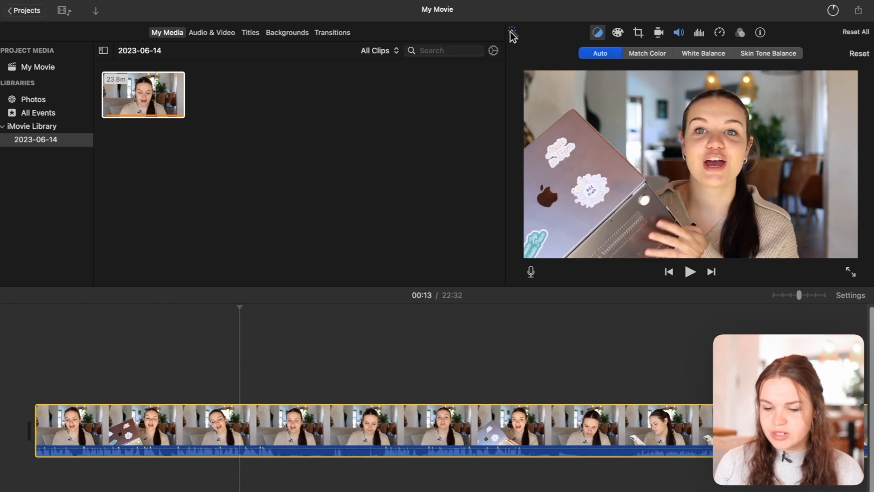
click(512, 32)
click(513, 33)
click(512, 33)
click(512, 33)
click(513, 32)
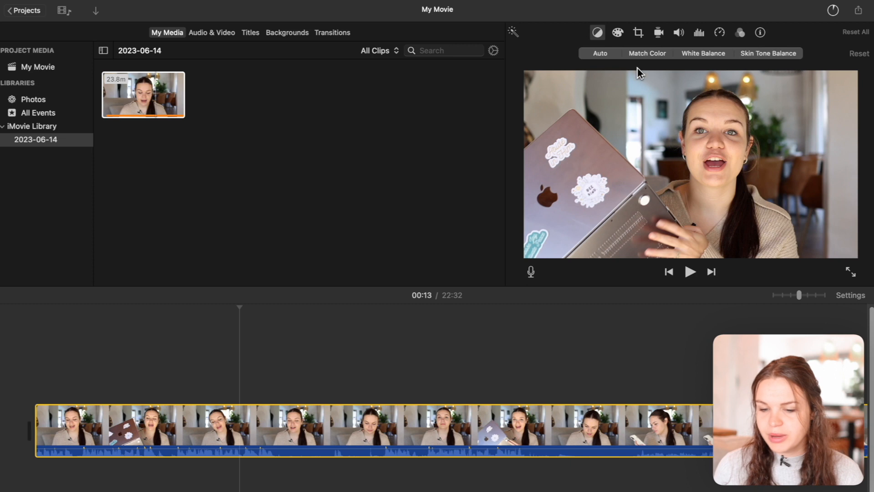
click(651, 54)
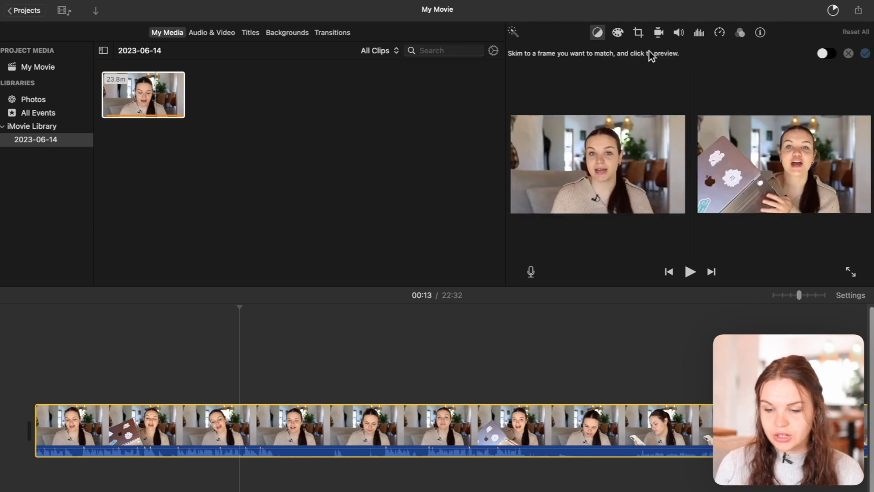
click(515, 33)
click(515, 35)
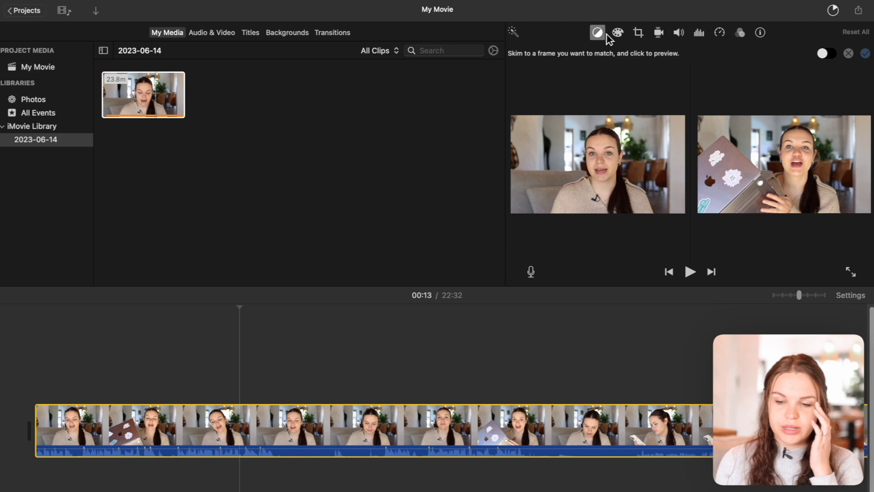
click(603, 34)
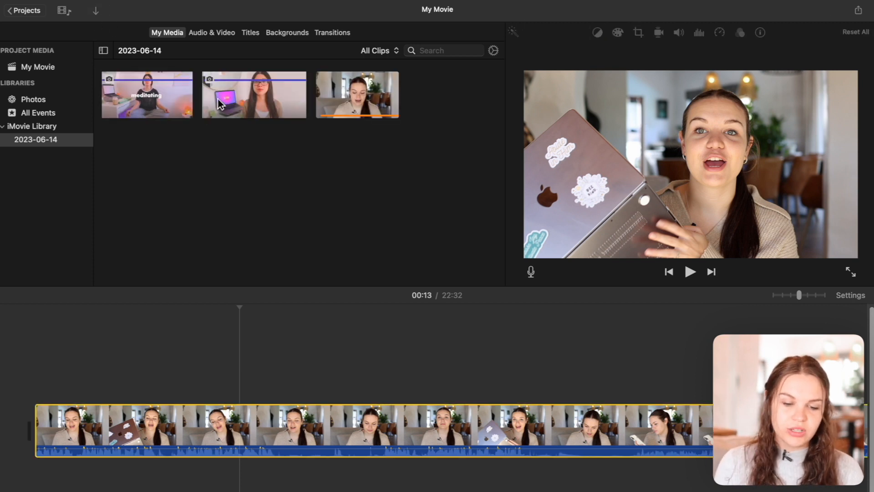
Preview the two added reference pictures, and apply the Auto color balance to the reselected timeline clip.
click(233, 105)
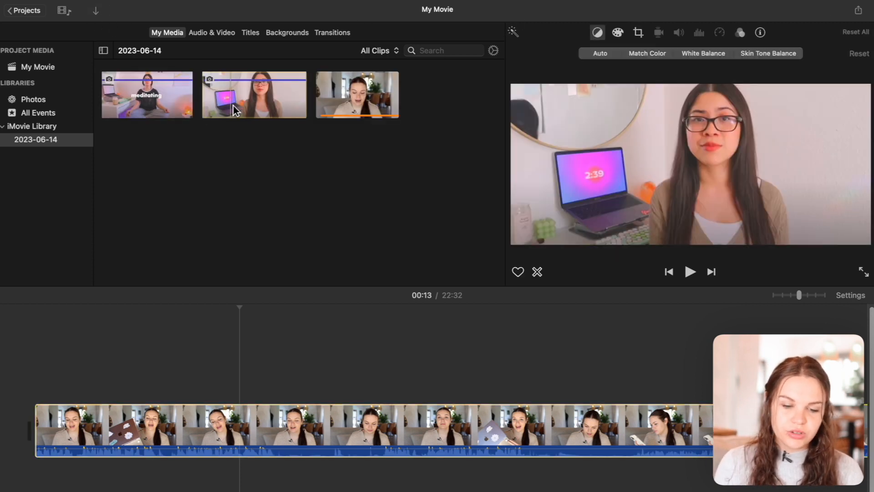
click(174, 103)
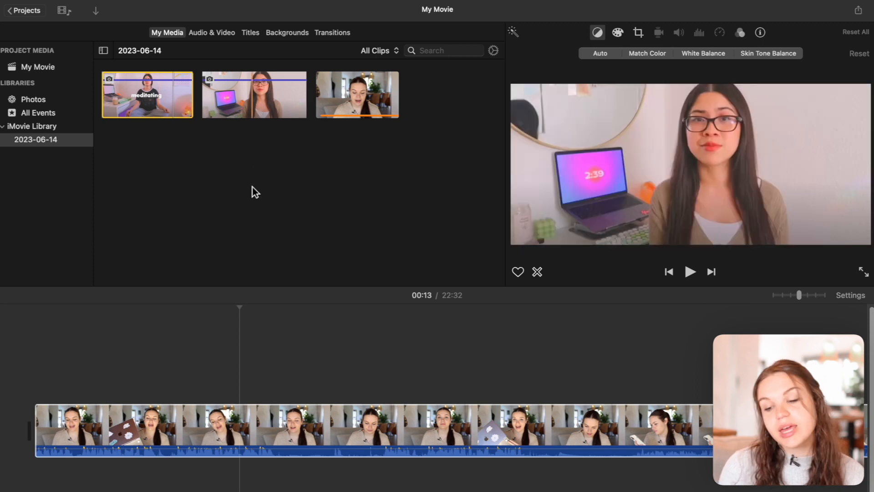
click(250, 412)
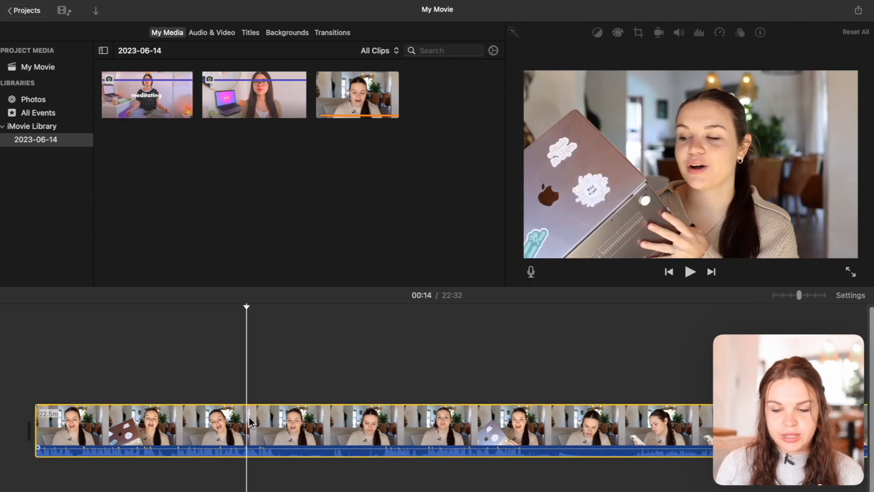
click(600, 53)
Try Match Color on the clip with the two added pictures as reference frames, and cancel the match.
click(653, 54)
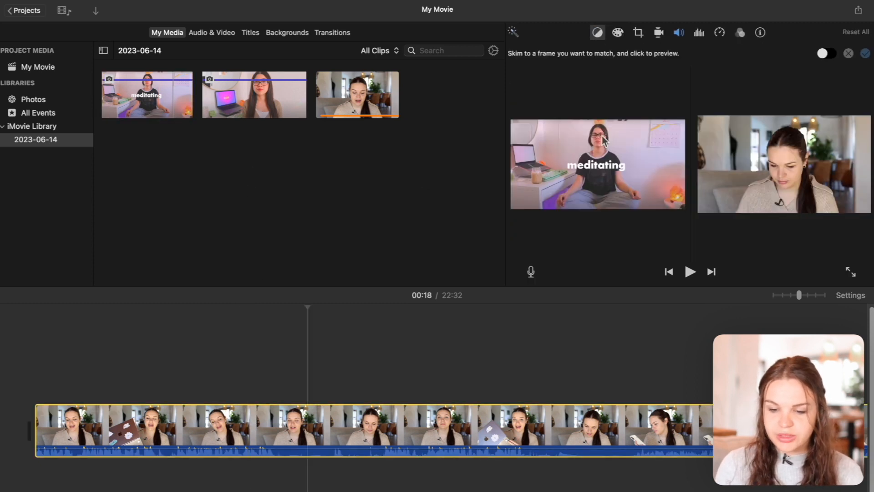
click(261, 95)
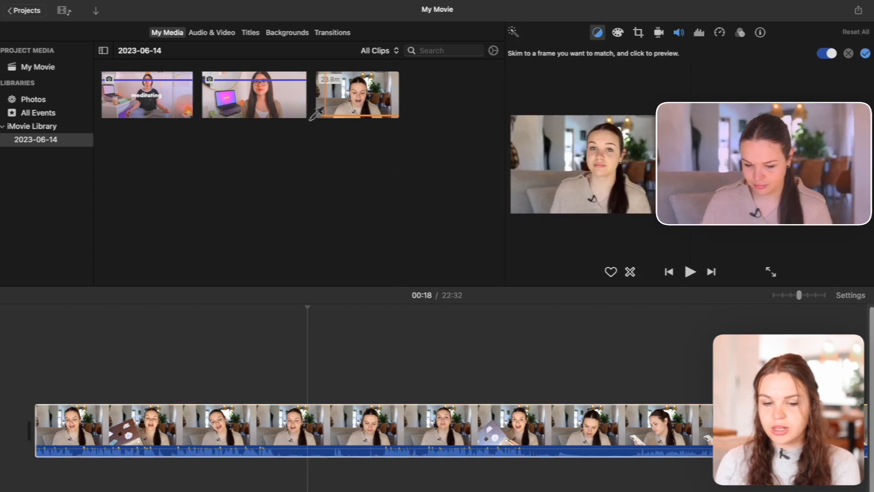
click(287, 99)
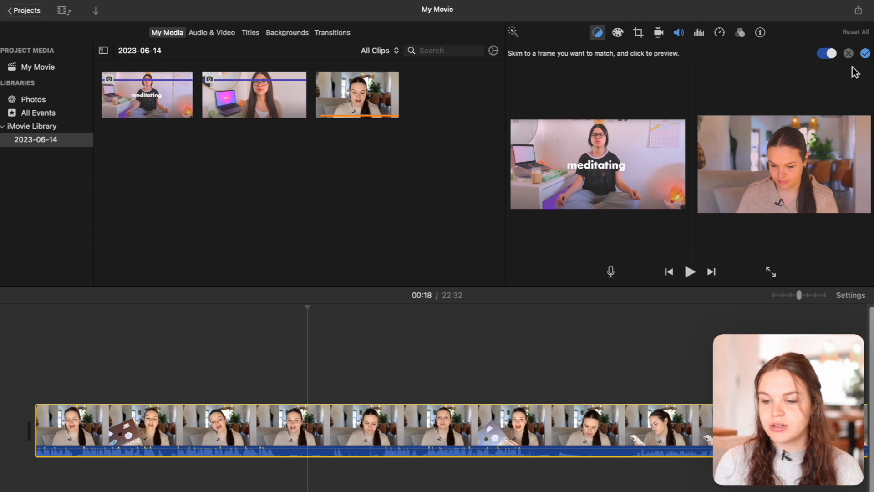
click(848, 53)
Try White Balance on the clip by sampling a bright spot in the background, and cancel it.
click(718, 56)
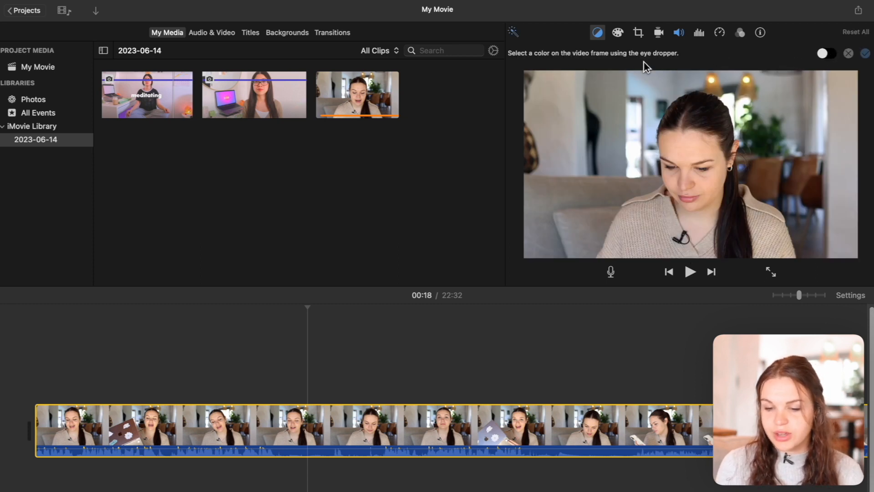
click(636, 150)
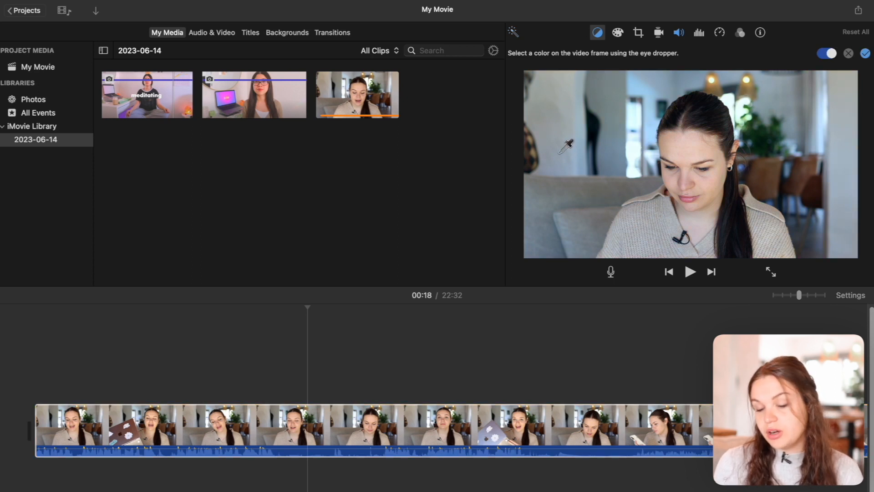
click(848, 53)
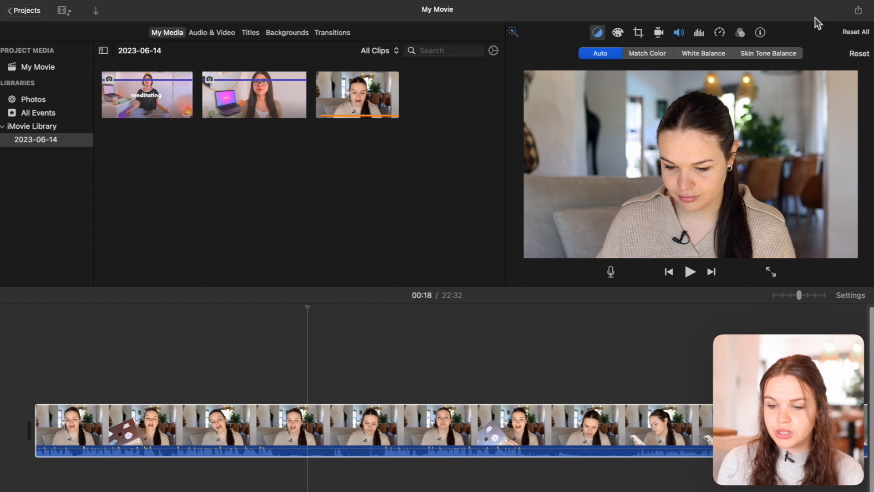
Try Skin Tone Balance on the clip by sampling the skin of the face, and cancel it.
click(758, 54)
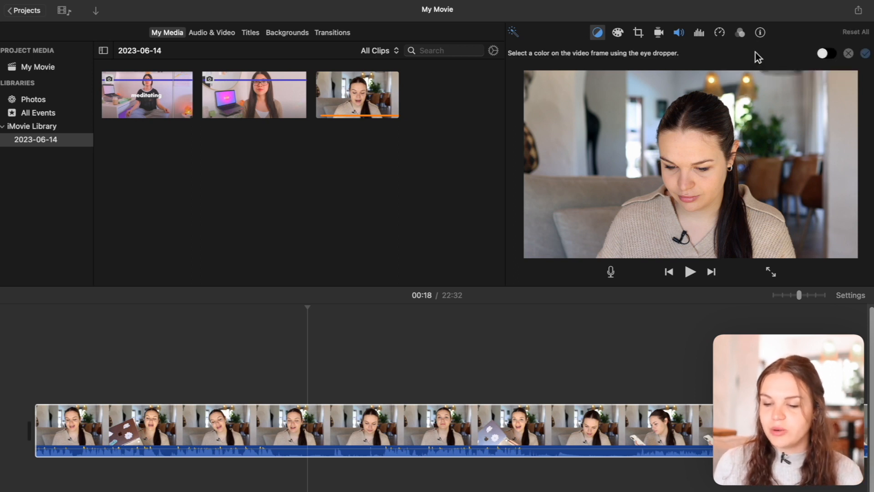
click(675, 153)
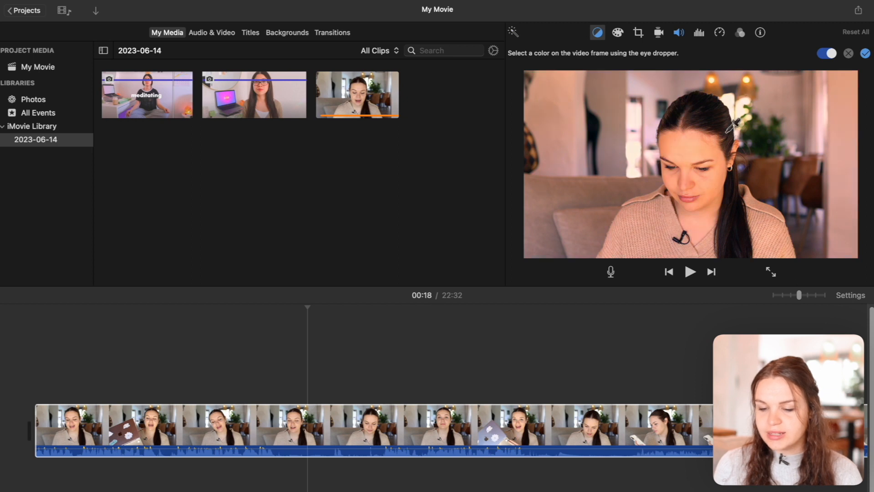
click(848, 53)
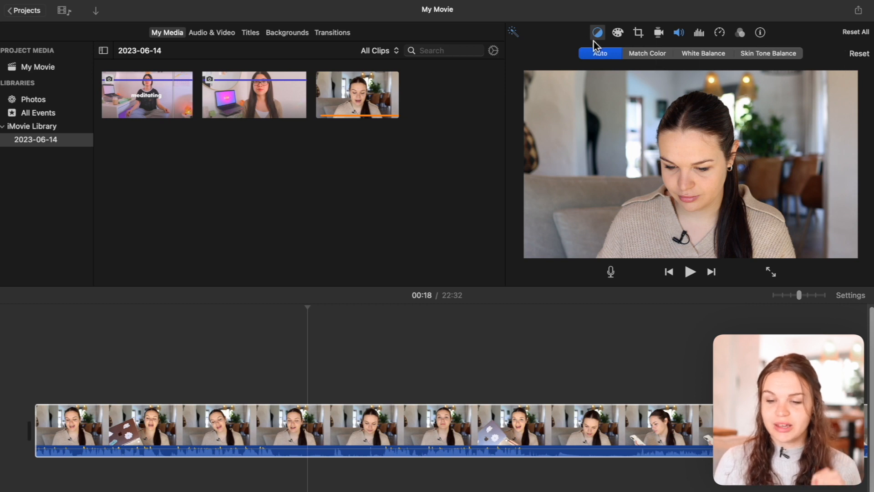
Try the contrast, brightness, highlight and shadow adjustments in the clip's color correction.
click(620, 36)
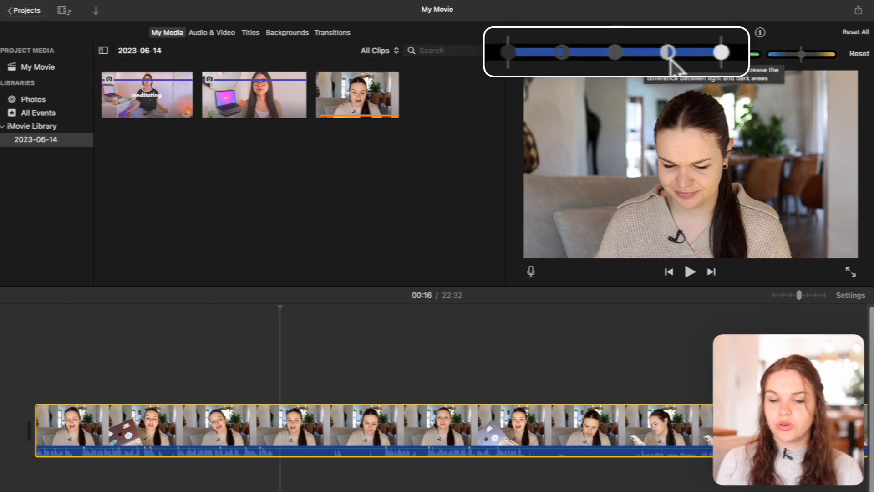
mouse_move(668, 54)
mouse_down()
mouse_move(683, 59)
mouse_move(658, 68)
mouse_move(682, 67)
mouse_move(646, 69)
mouse_move(683, 71)
mouse_move(669, 63)
mouse_up()
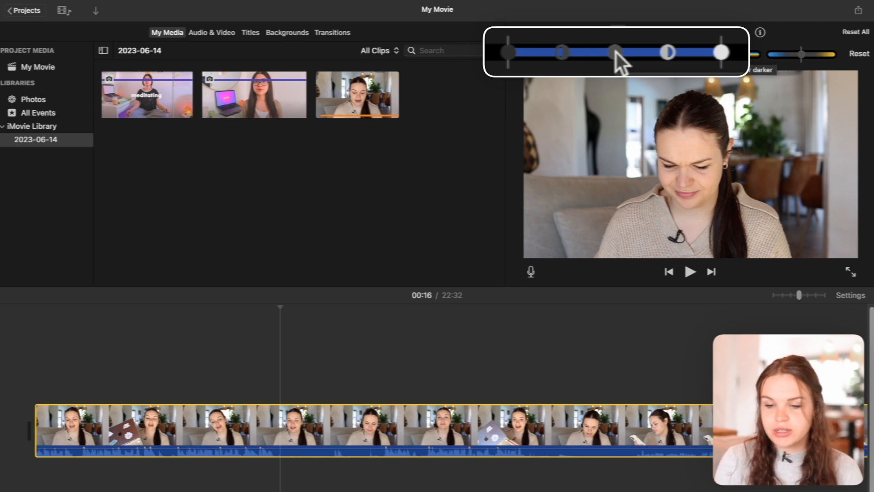
mouse_move(616, 53)
mouse_down()
mouse_move(630, 59)
mouse_move(607, 58)
mouse_move(618, 57)
mouse_up()
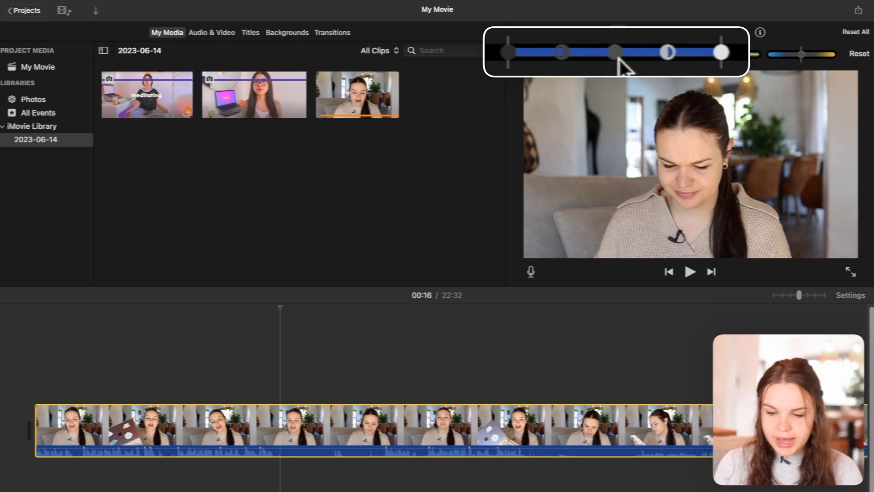
drag(728, 57, 735, 60)
mouse_move(506, 58)
mouse_down()
mouse_move(492, 58)
mouse_move(513, 58)
mouse_up()
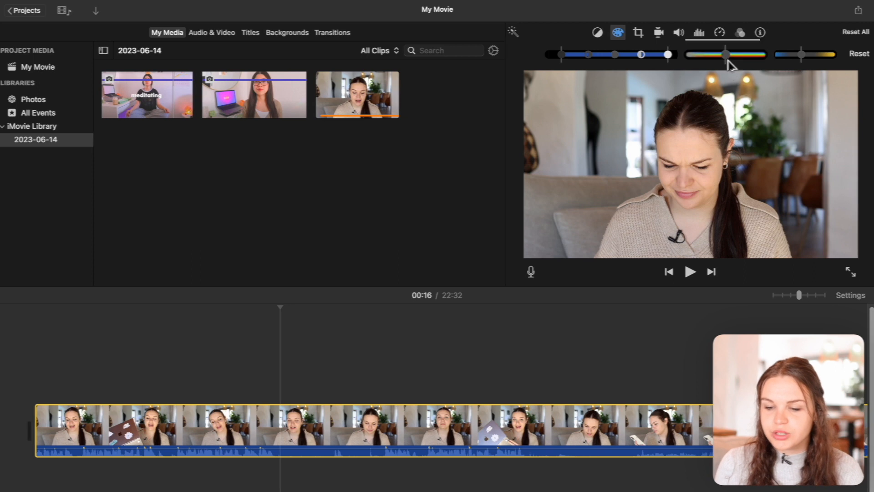
Try the clip's saturation adjustment and a much warmer color temperature, and undo the temperature change.
mouse_move(728, 60)
mouse_down()
mouse_move(779, 68)
mouse_move(688, 68)
mouse_move(768, 69)
mouse_move(785, 77)
mouse_move(726, 73)
mouse_up()
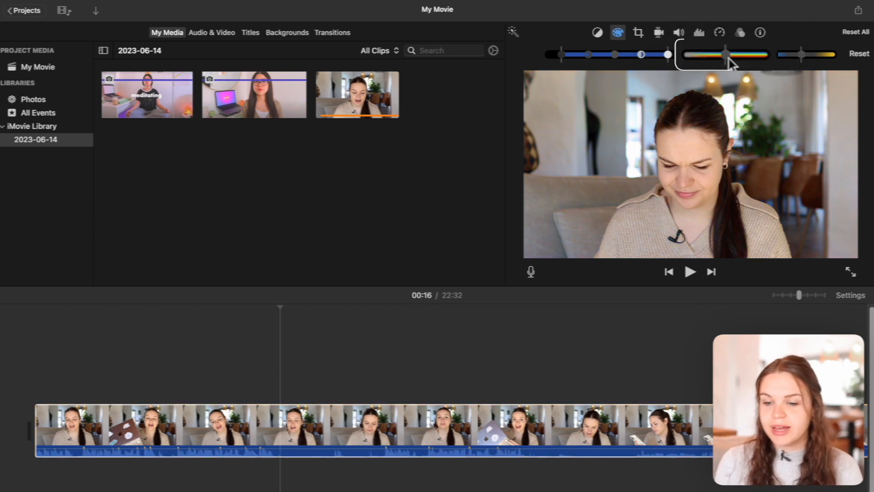
drag(780, 64, 824, 66)
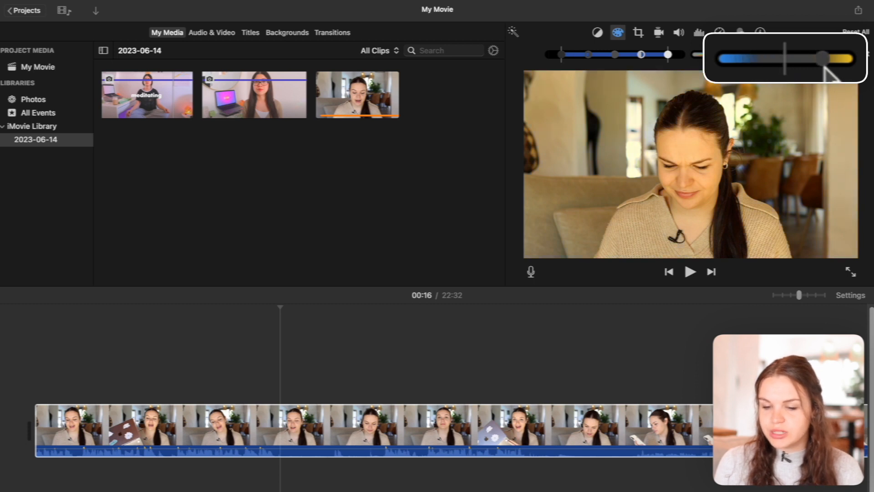
key(super+z)
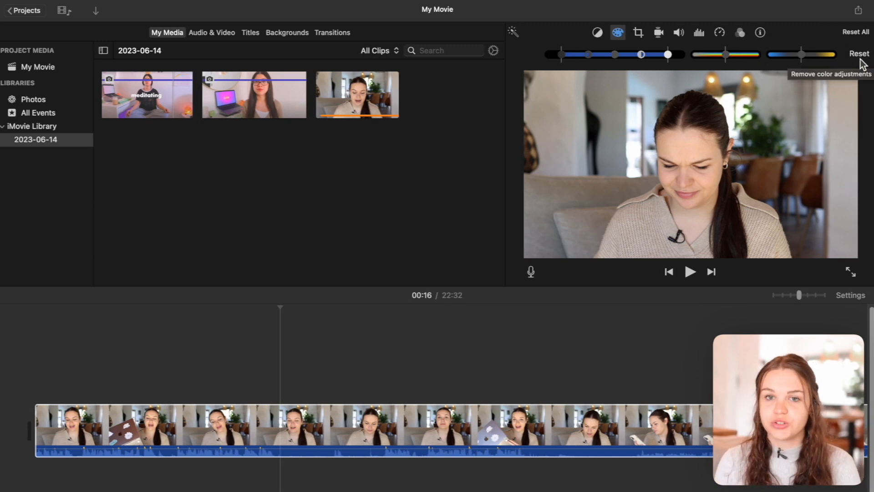
Try Crop to Fill on the clip by shrinking the frame from its upper-left corner, and enlarge it back to the full picture.
click(638, 32)
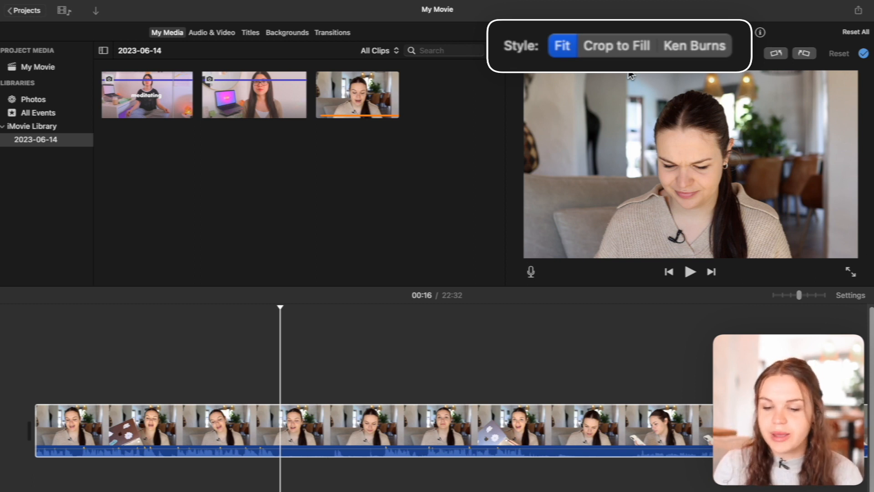
click(623, 44)
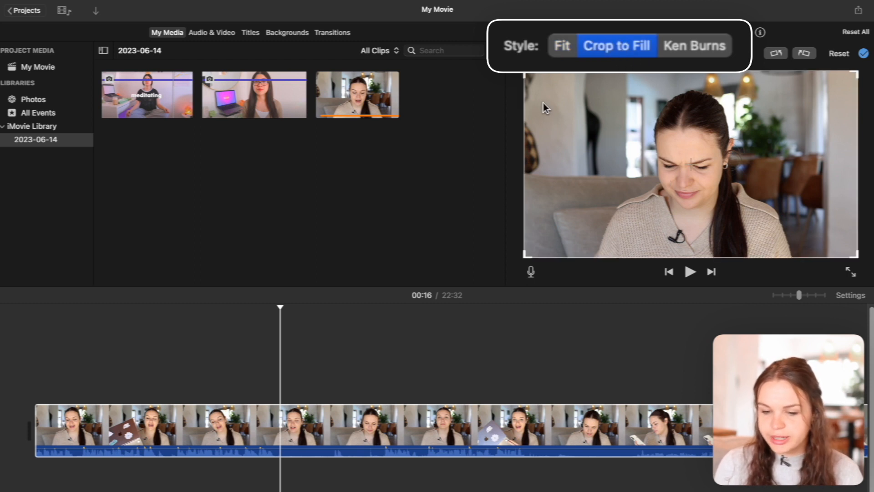
drag(533, 90, 599, 108)
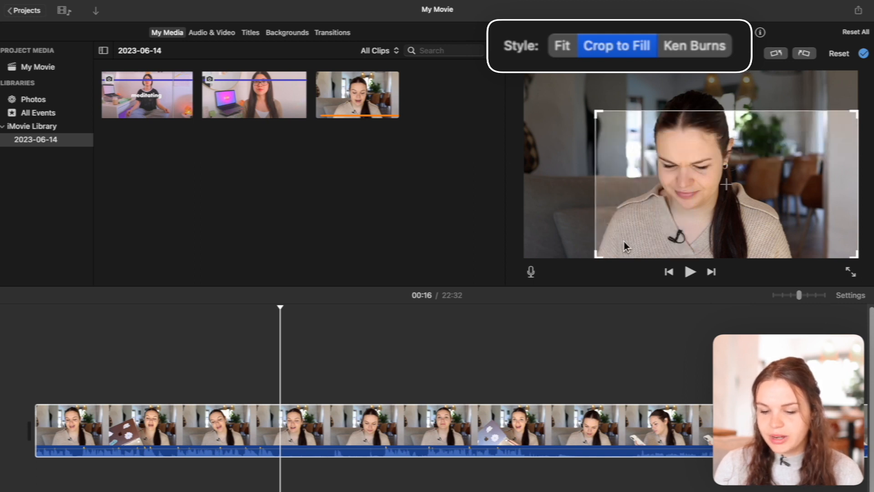
drag(597, 112, 524, 73)
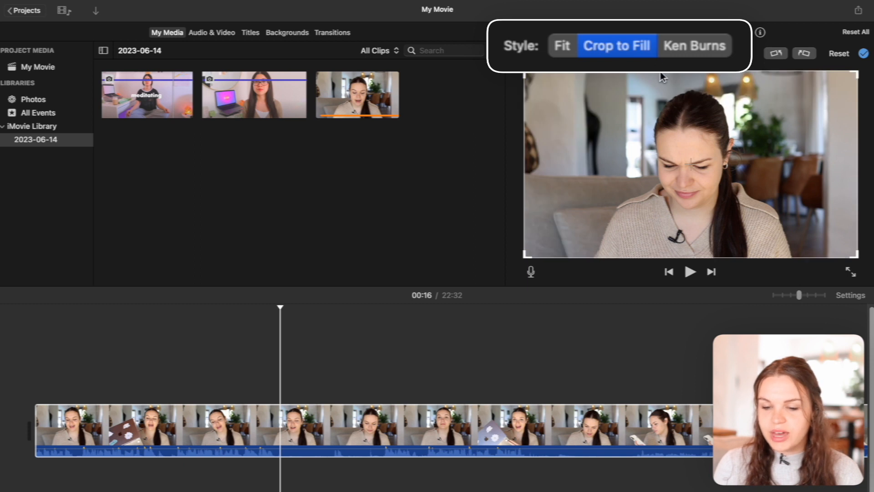
Try the Ken Burns style on the whole clip, view its start and end frames, and return the clip to Fit.
click(690, 51)
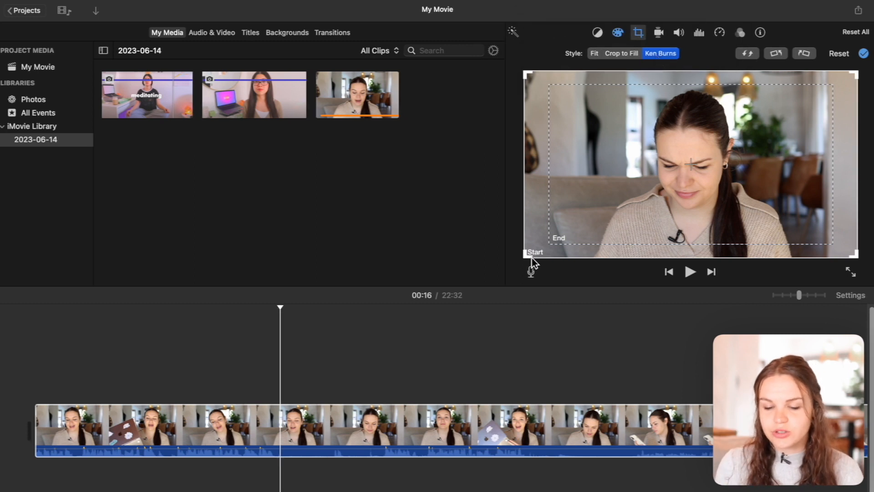
drag(523, 257, 502, 272)
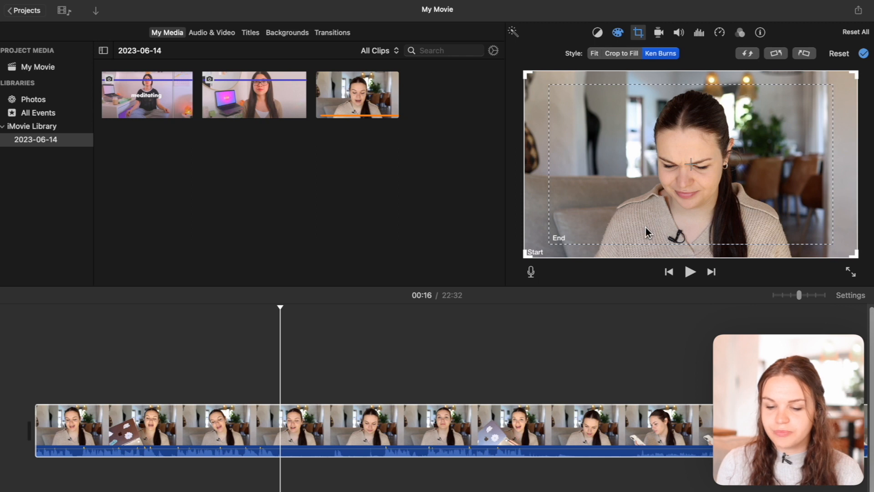
click(556, 240)
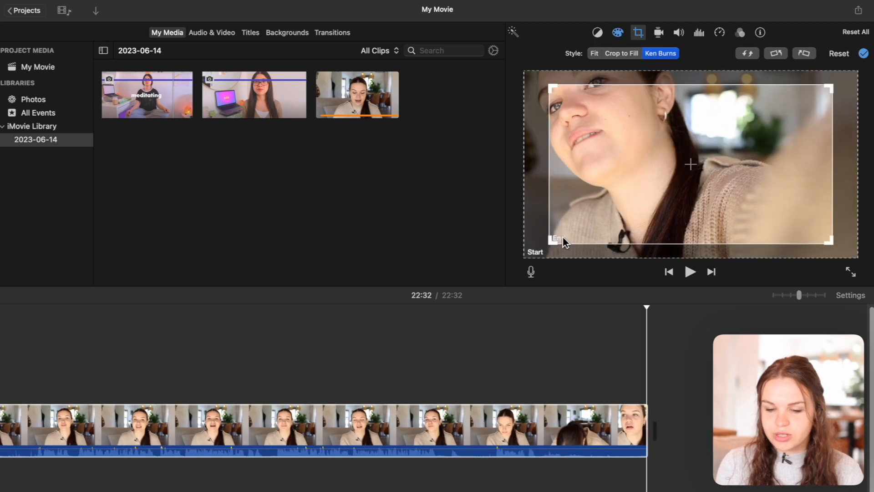
scroll(677, 432, left, 4)
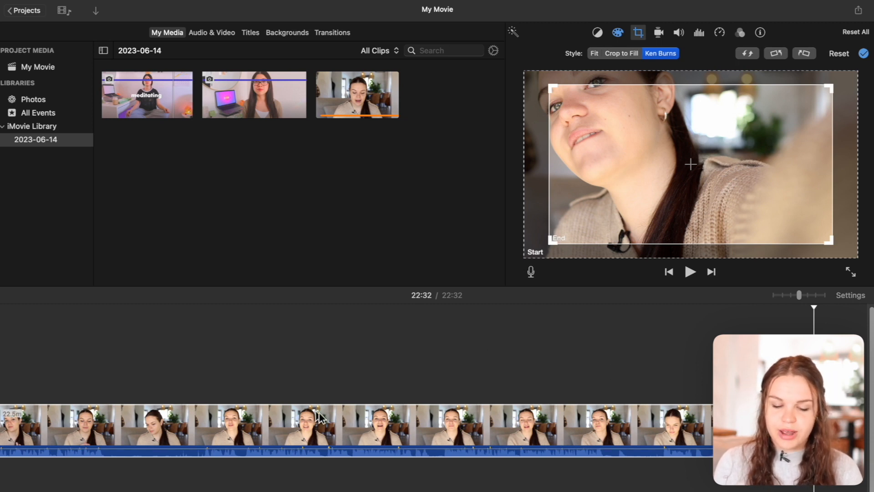
scroll(341, 377, left, 3)
scroll(389, 392, down, 5)
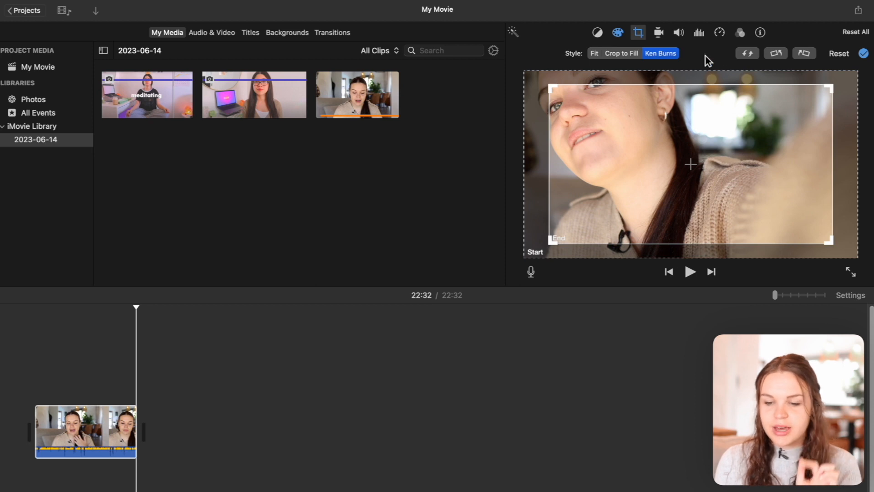
click(597, 54)
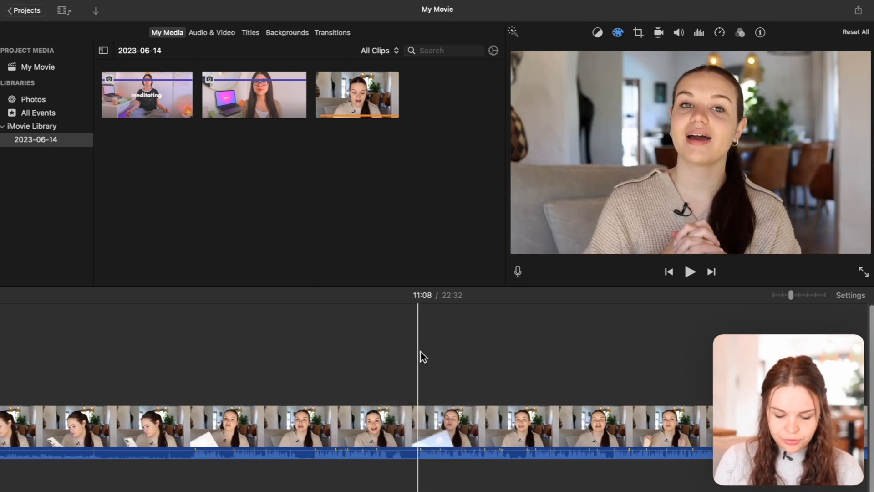
Split the timeline clip at about 01:38 and 01:44 and select the short segment between the cuts.
key(super+b)
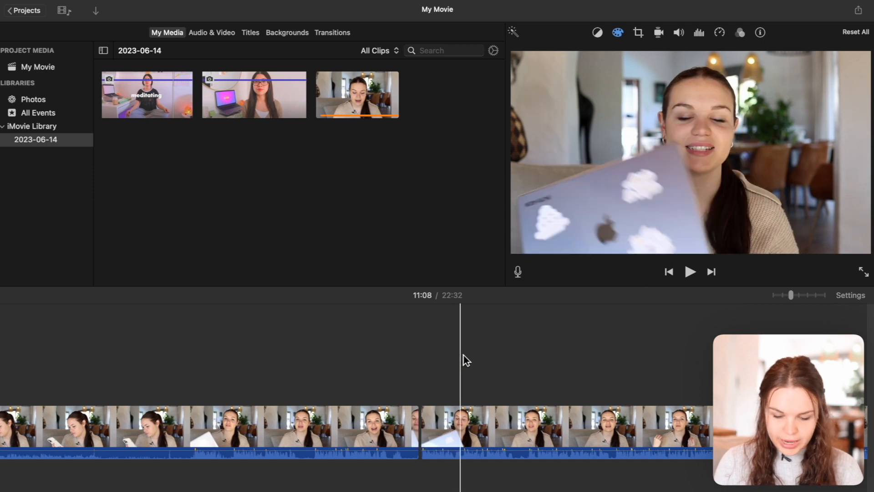
key(super+b)
click(448, 426)
Apply the Ken Burns style to the short segment, comparing its start and end frames.
click(640, 34)
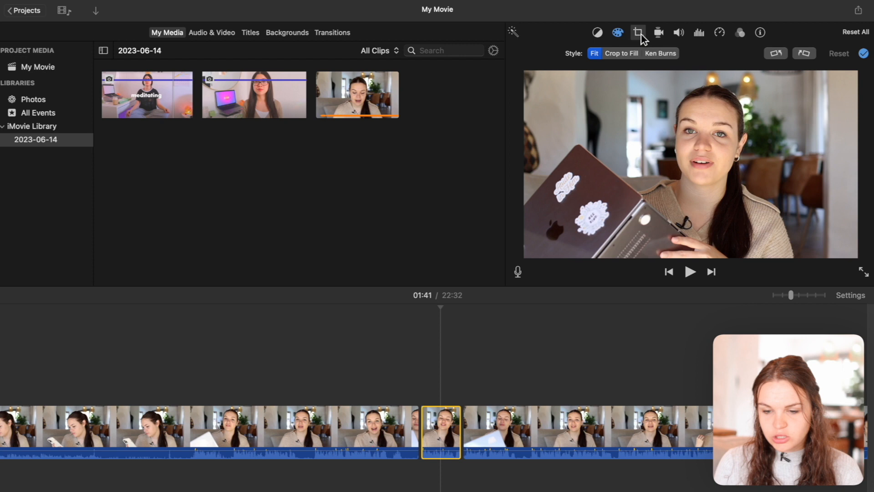
click(662, 50)
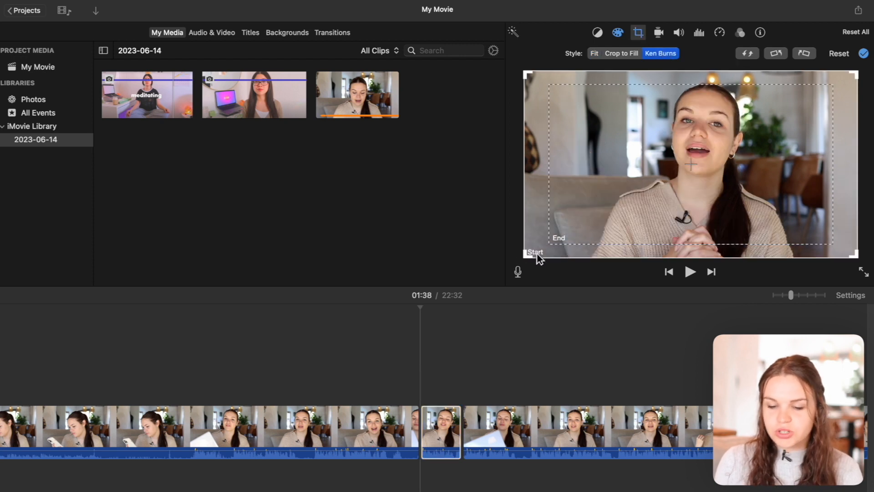
click(552, 243)
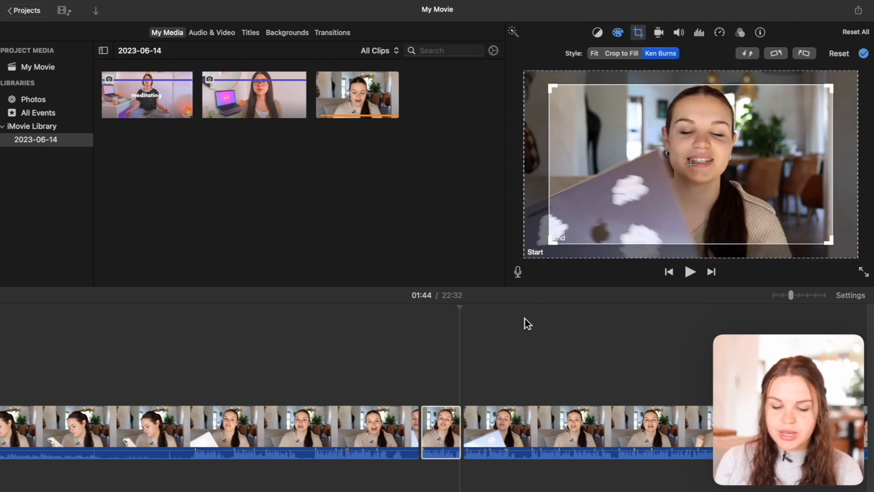
click(529, 257)
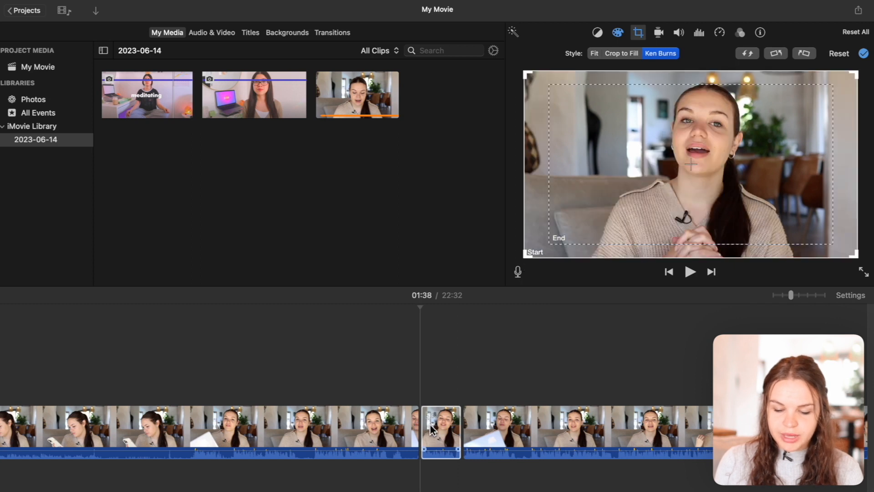
click(556, 246)
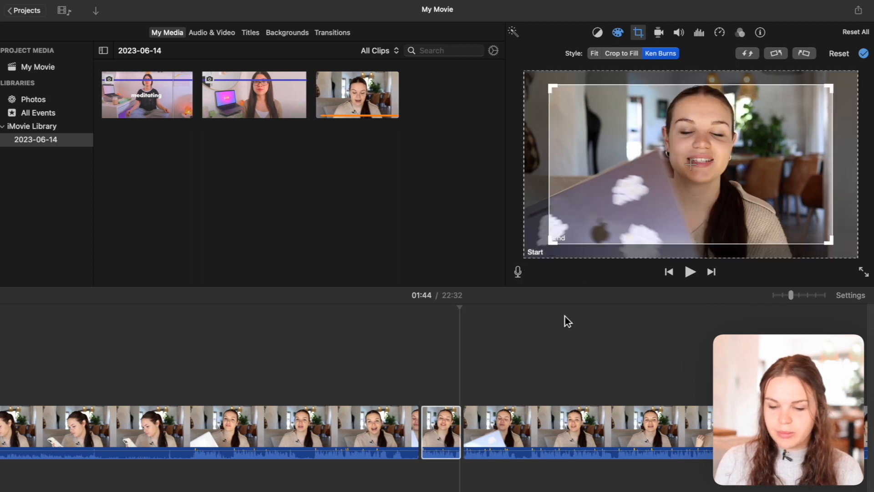
click(864, 53)
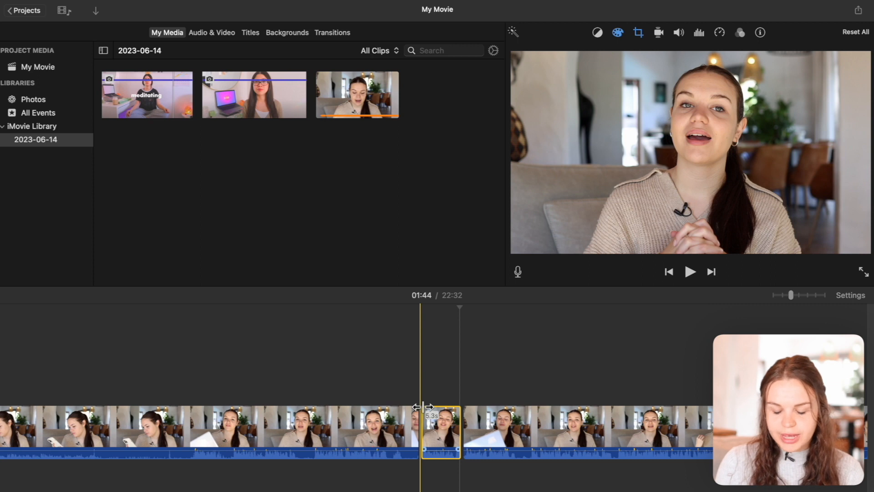
Play the short segment to preview its Ken Burns zoom, and return the playhead to 01:39.
key(space)
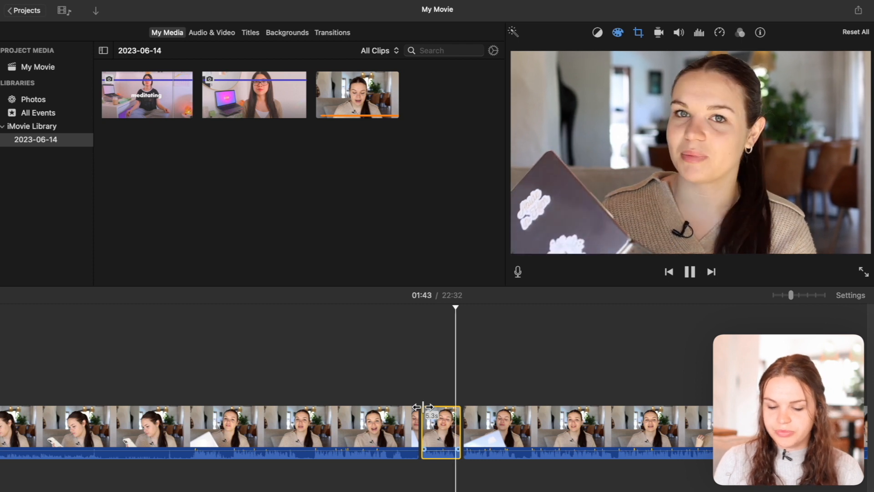
key(space)
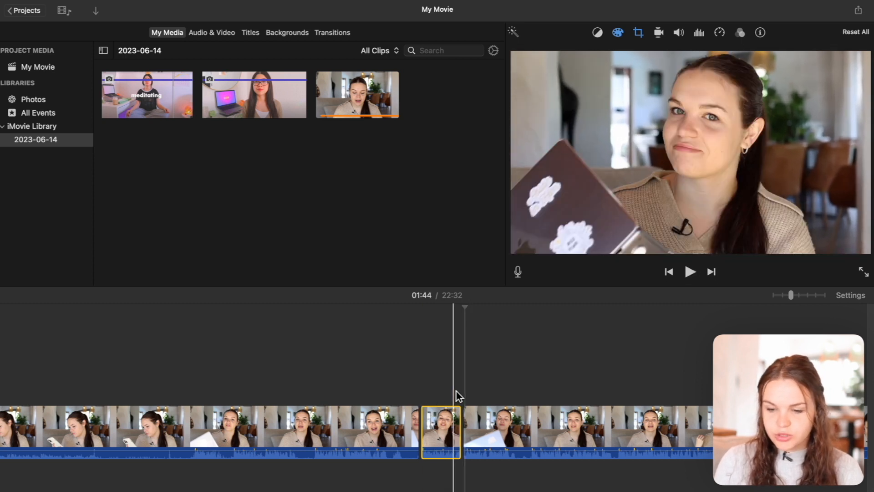
click(429, 390)
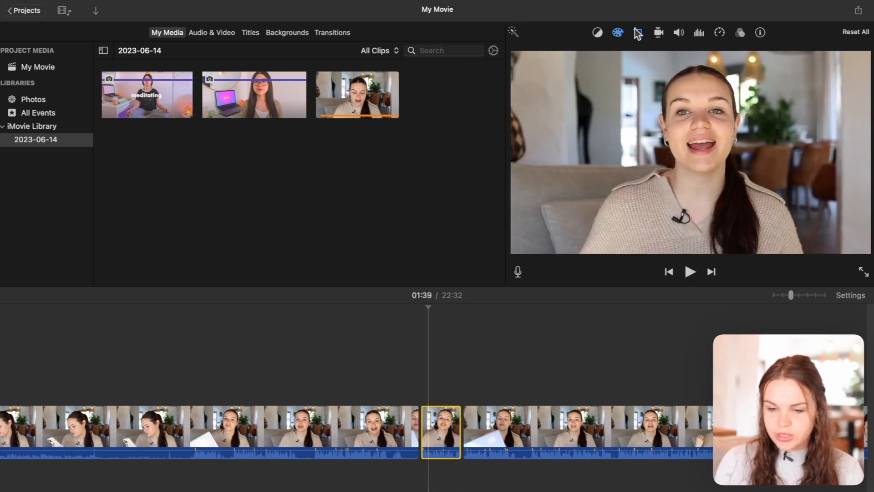
Try swapping the segment's Ken Burns start and end frames and rotating it counterclockwise, and set the segment back to Fit.
click(637, 32)
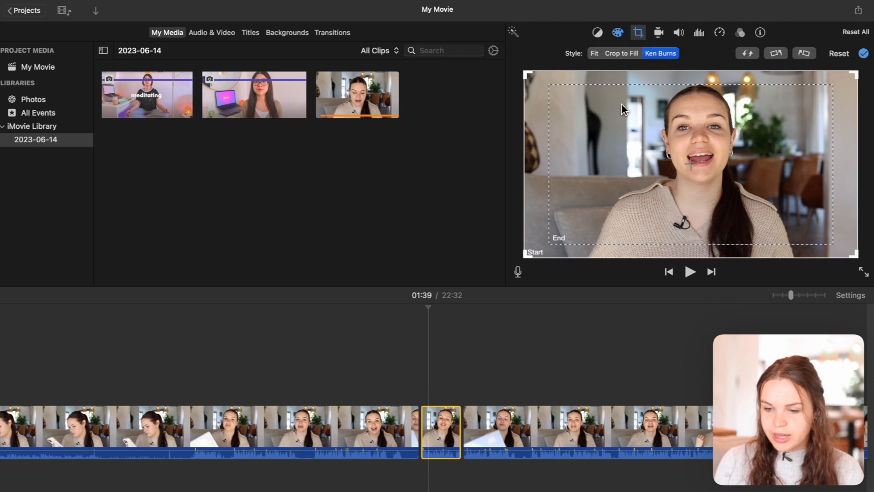
click(747, 54)
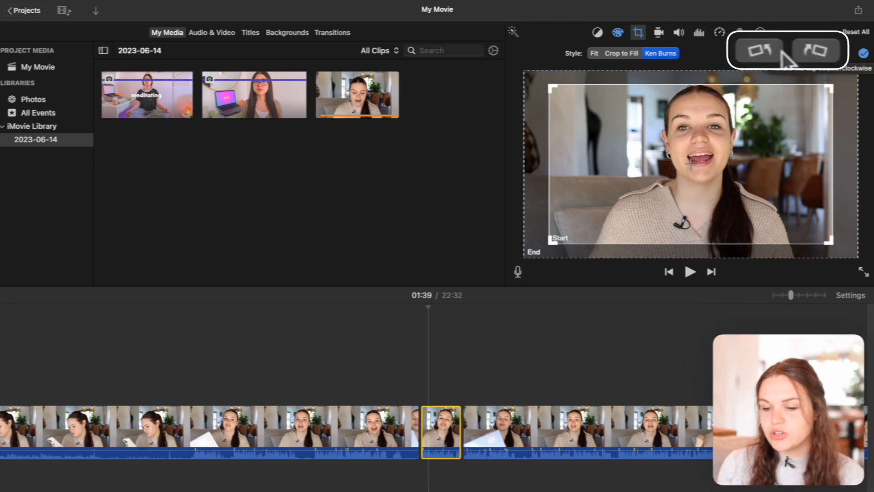
click(767, 52)
click(779, 53)
click(776, 52)
click(777, 53)
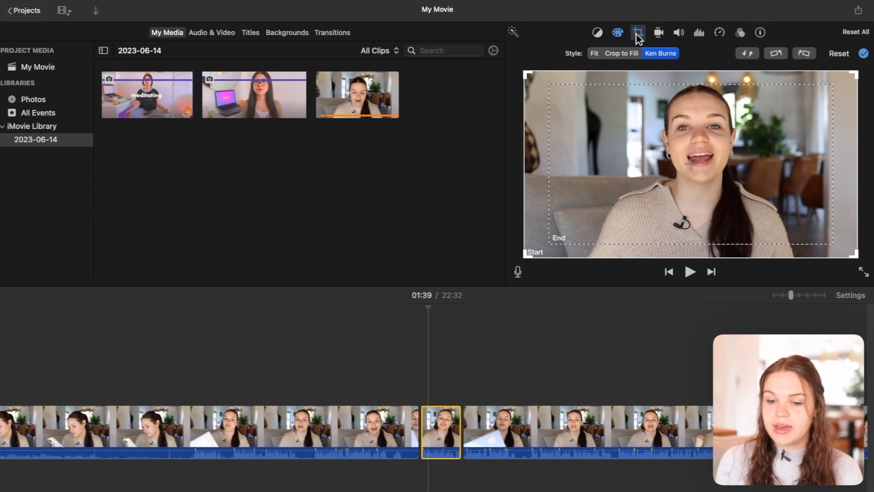
click(594, 54)
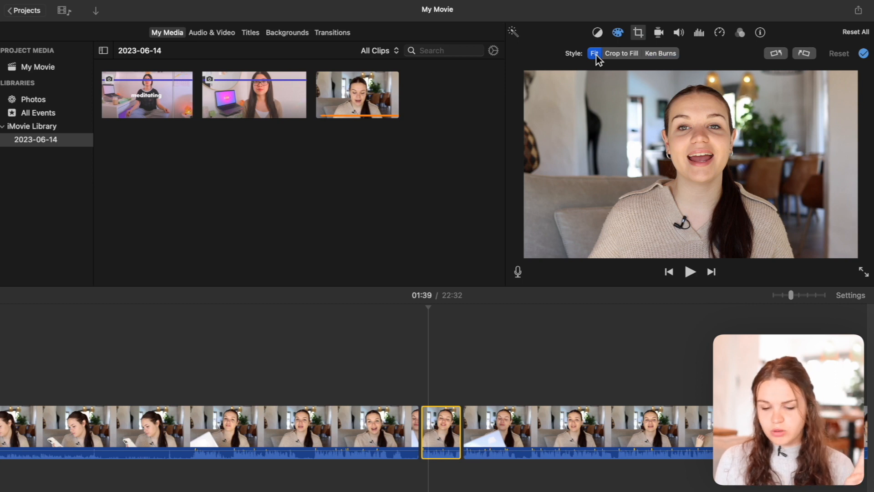
Play the laptop sticker clip in the timeline, split it at about 01:47, and select its first part.
click(660, 35)
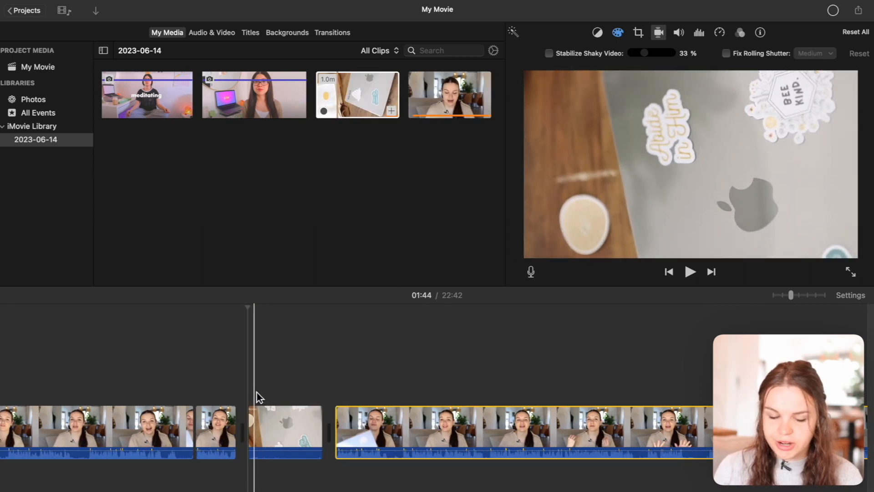
key(space)
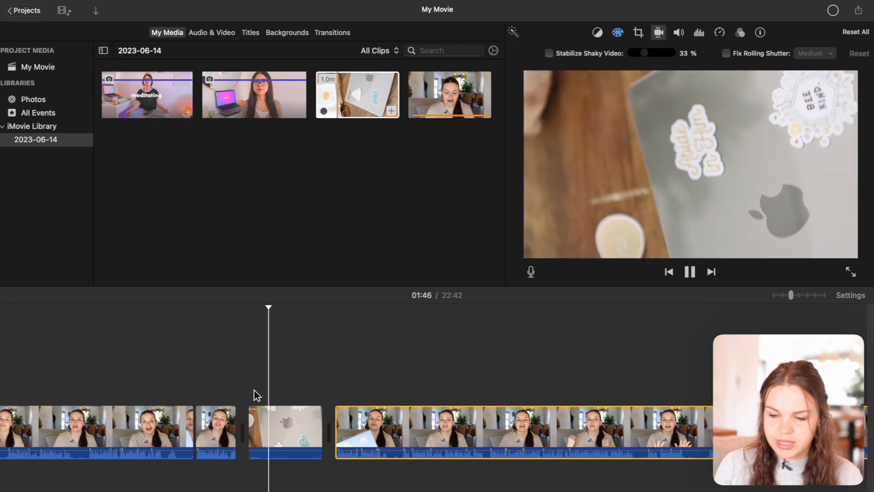
key(space)
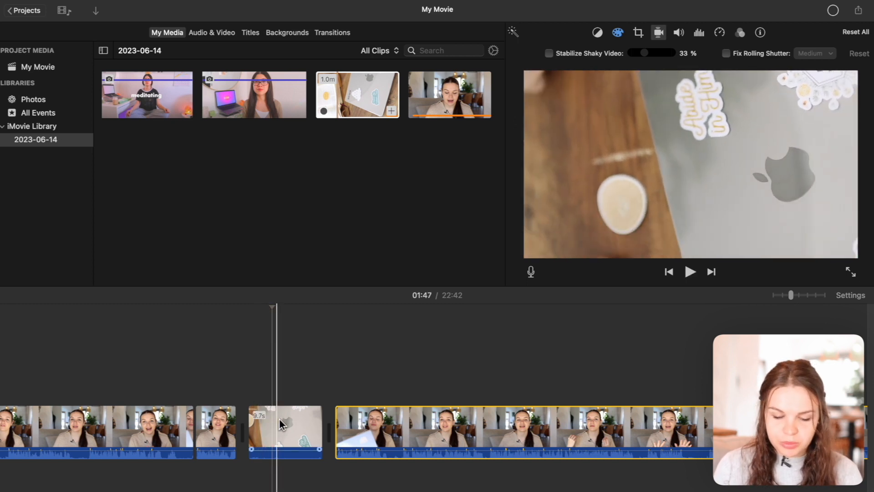
click(279, 418)
key(super+b)
click(269, 403)
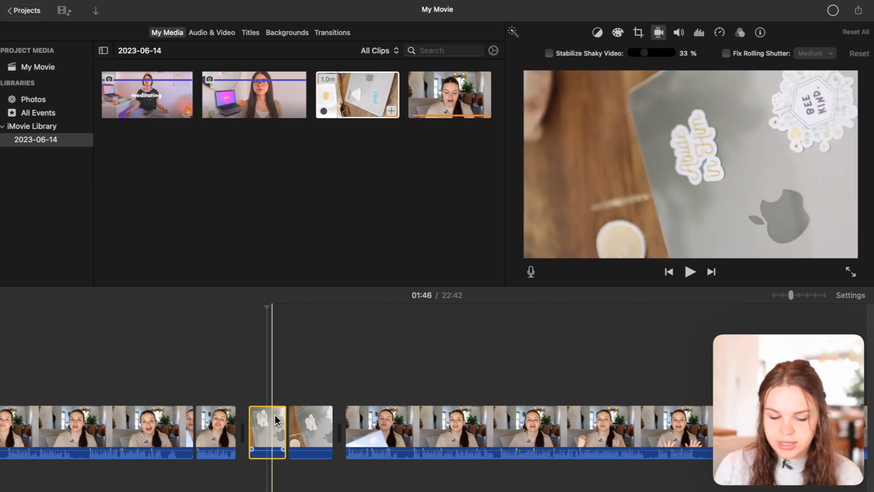
Try stabilizing the first part of the laptop clip at 33% and play it back to check the smoothness.
click(549, 53)
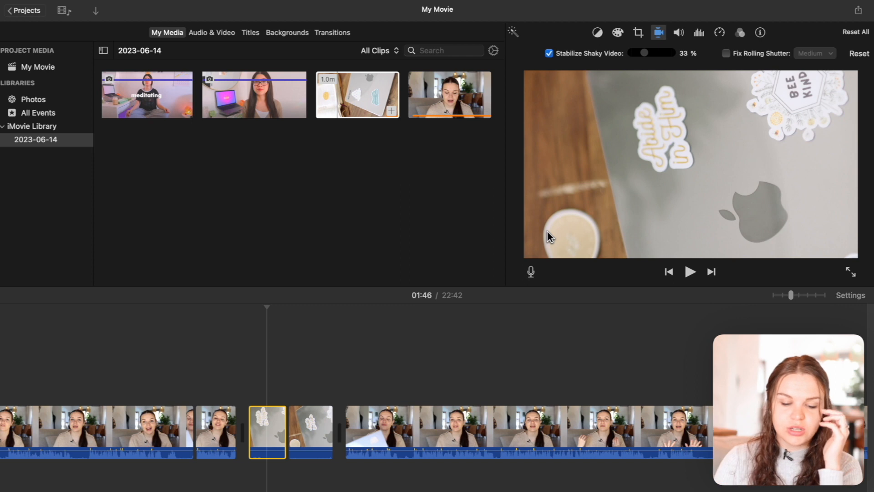
click(247, 378)
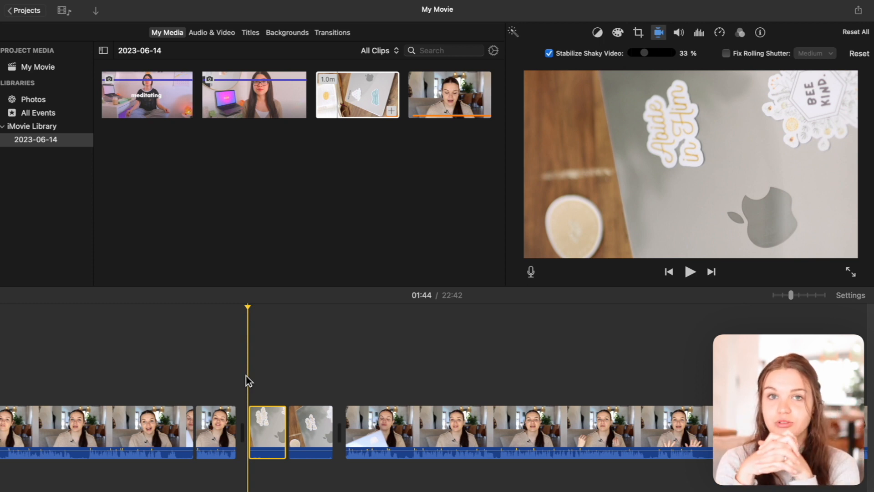
key(space)
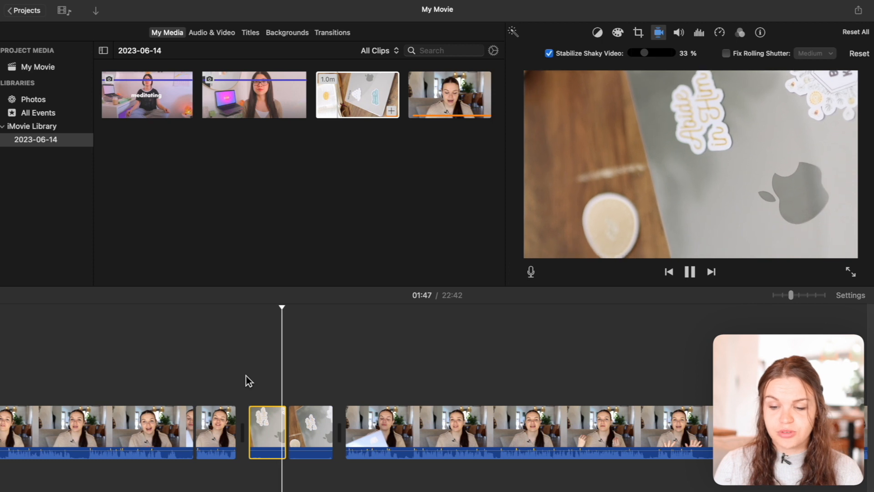
key(space)
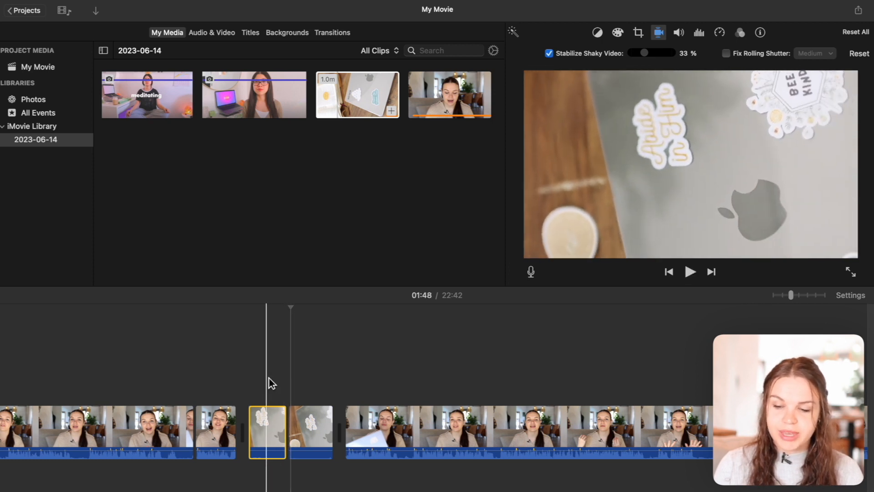
key(space)
key(space)
key(space)
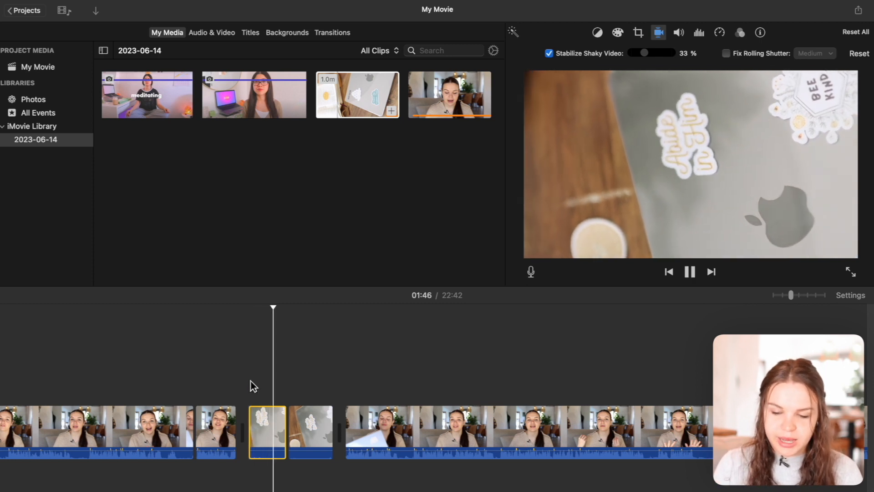
key(space)
Turn off stabilization for the first laptop segment and replay it for comparison.
click(259, 407)
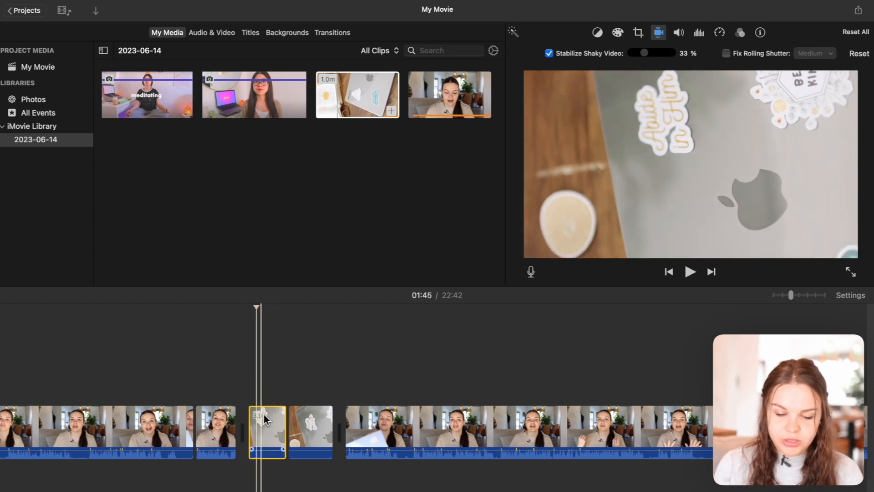
key(space)
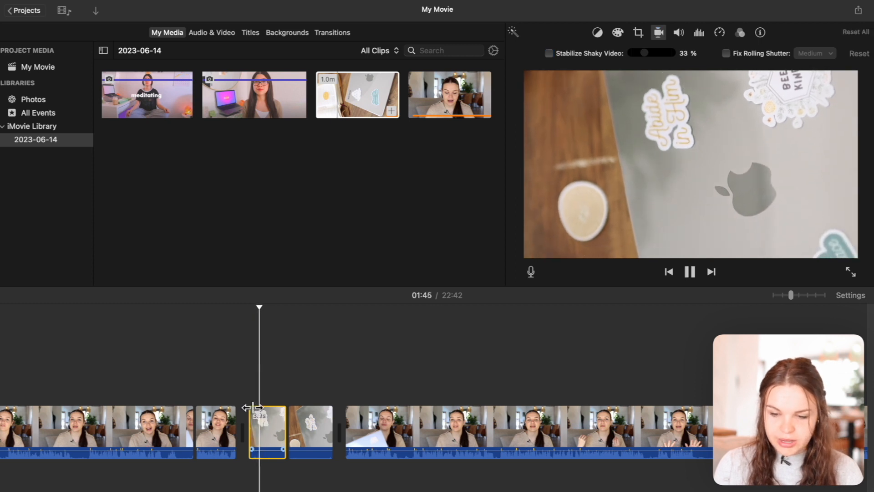
key(space)
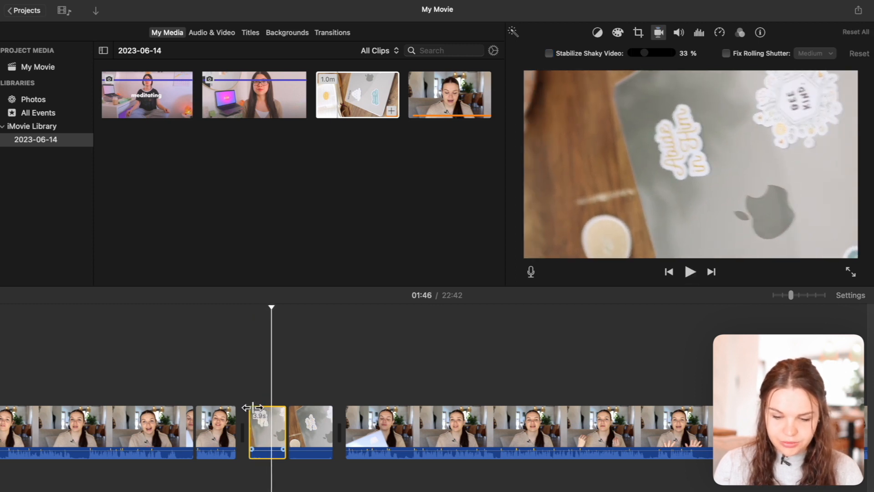
key(space)
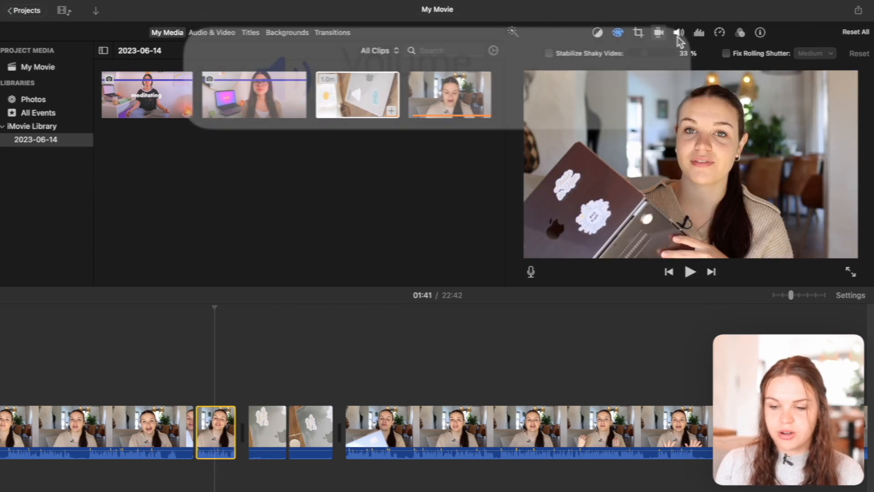
Set the volume of the short talking-head segment to 107% and try its mute and Auto volume options.
click(678, 34)
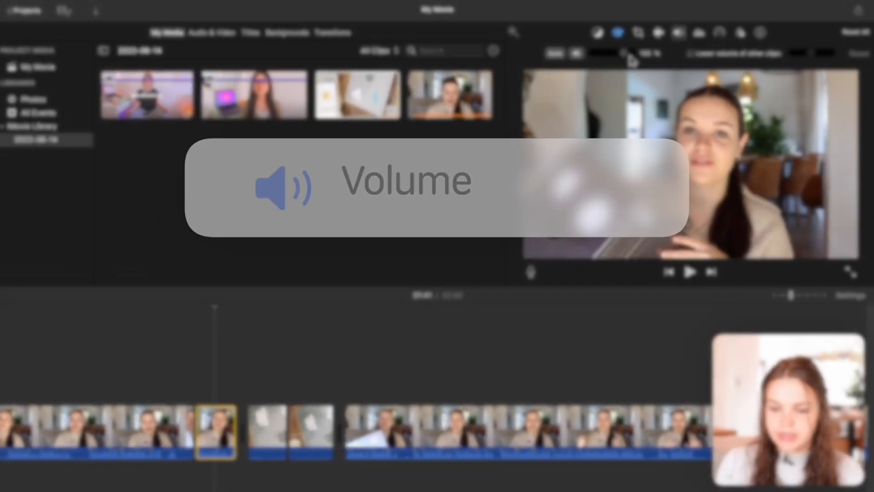
mouse_move(629, 54)
mouse_down()
mouse_move(587, 68)
mouse_move(638, 51)
mouse_move(631, 55)
mouse_up()
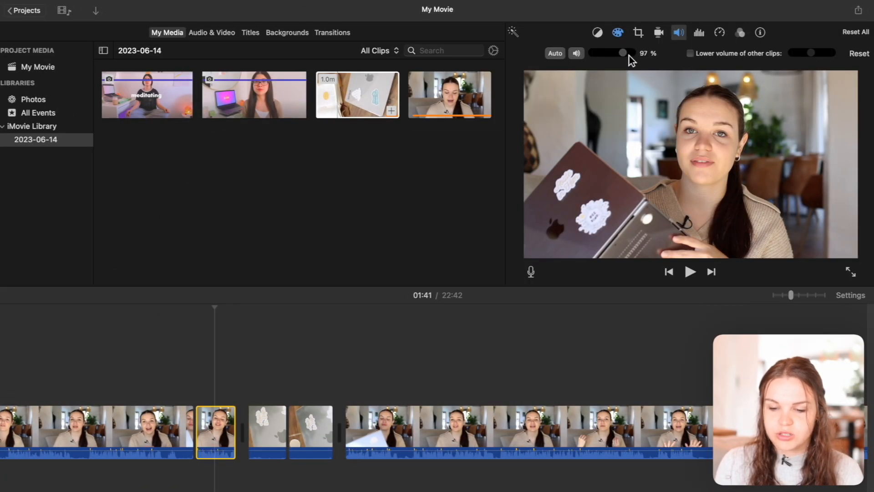
drag(630, 56, 627, 54)
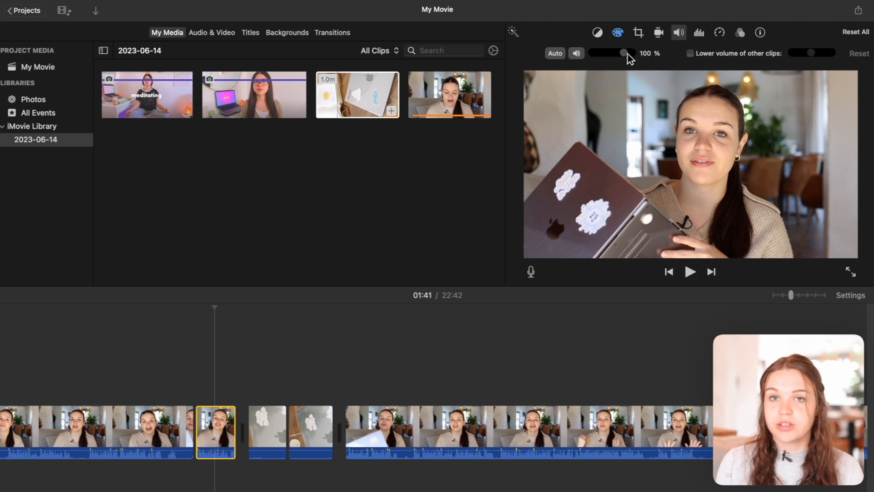
mouse_move(629, 56)
mouse_down()
mouse_move(612, 57)
mouse_move(651, 54)
mouse_move(629, 58)
mouse_up()
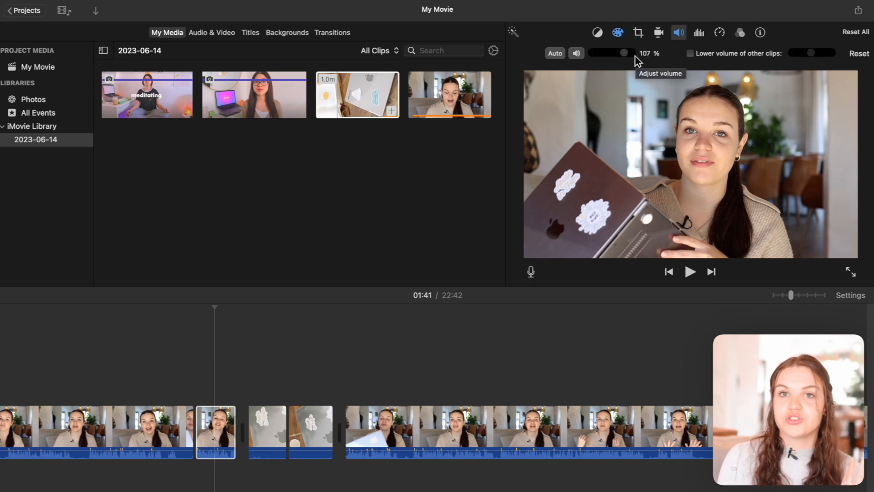
click(576, 53)
click(577, 54)
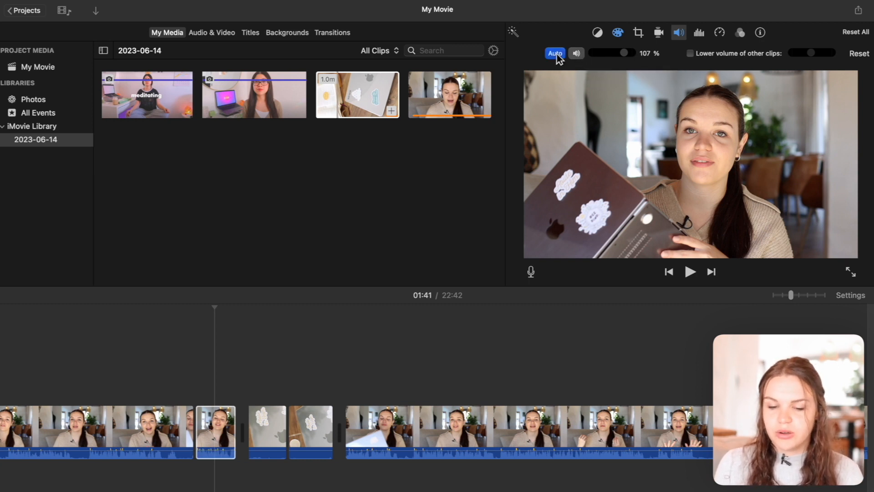
Reduce the background noise of the short talking-head segment by 100%.
click(215, 412)
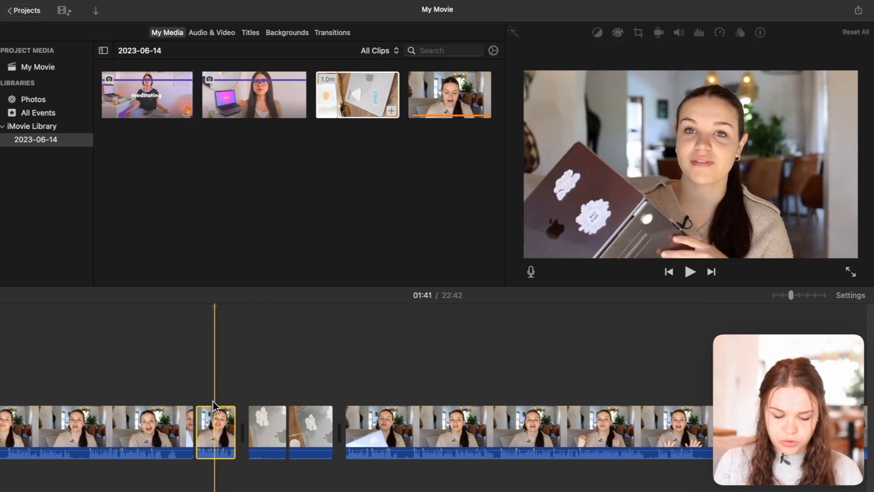
click(701, 38)
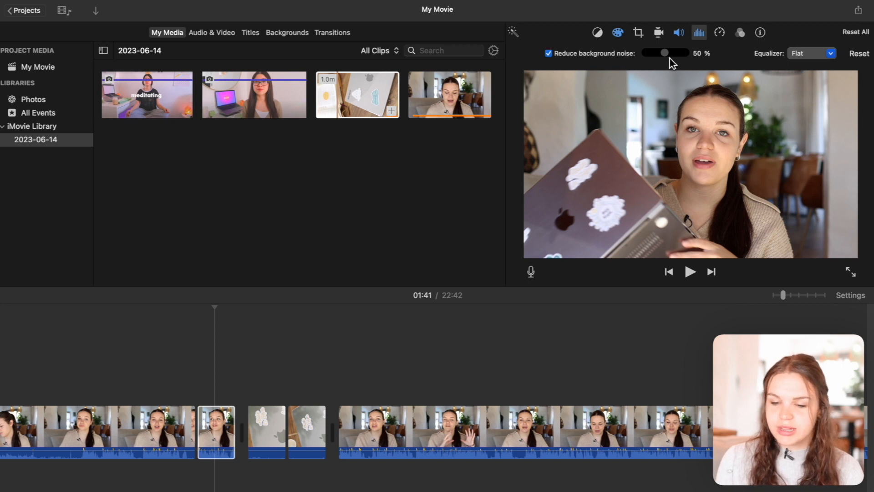
drag(665, 54, 665, 56)
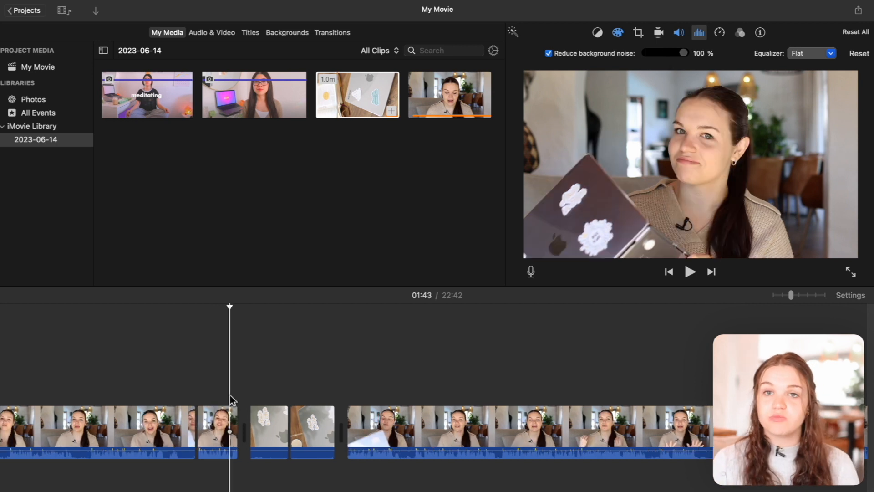
click(220, 431)
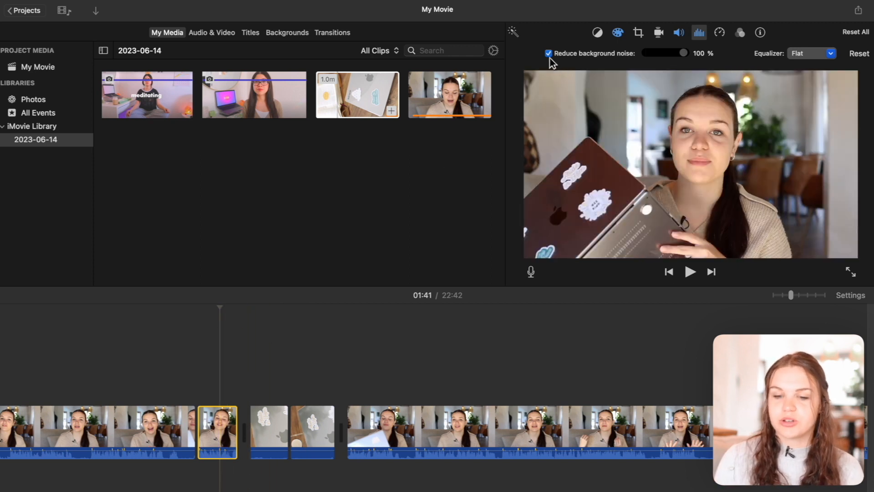
Try the Slow speed on the short talking-head segment, and set its speed to Fast at 2x.
click(720, 34)
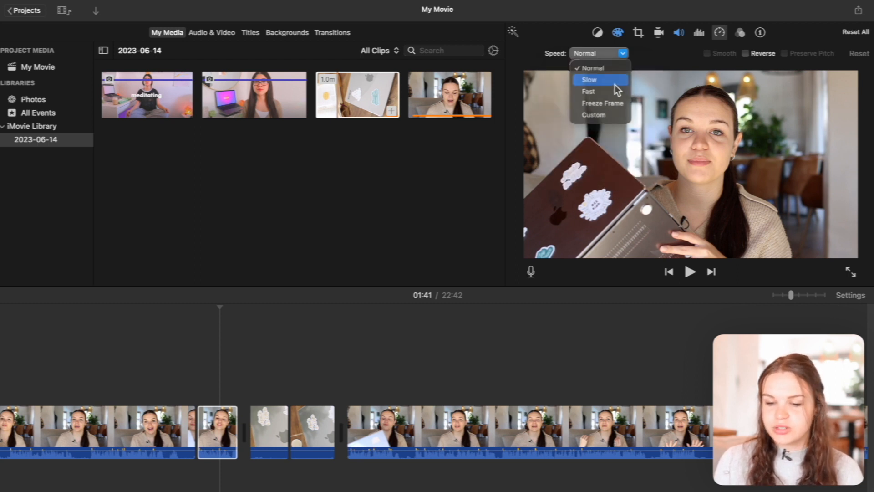
click(615, 84)
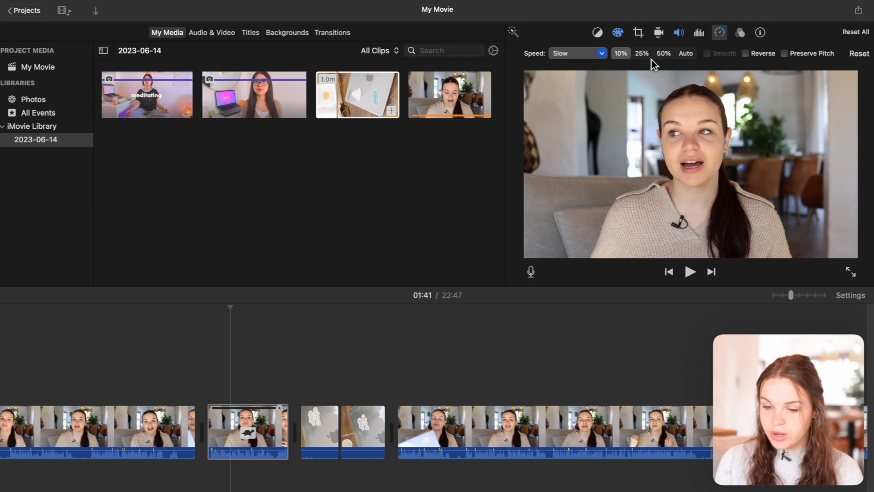
click(599, 54)
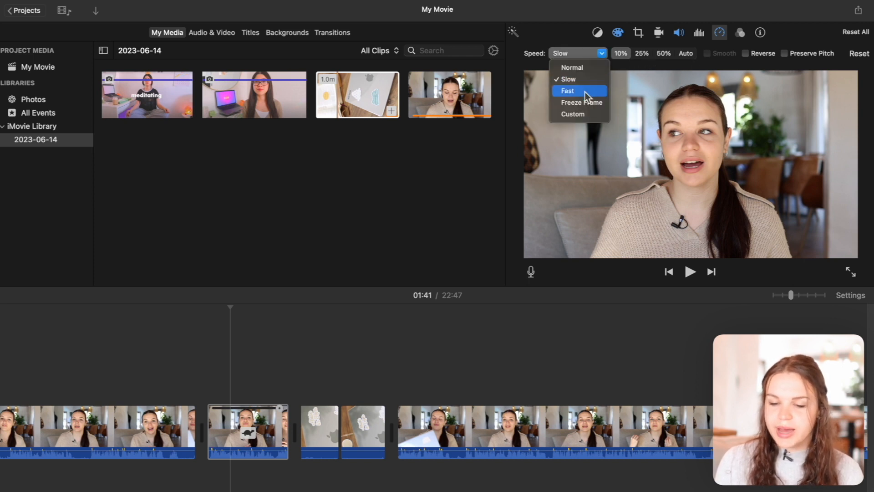
click(586, 92)
Try the Custom and Freeze Frame speed options on the short talking-head segment.
click(595, 53)
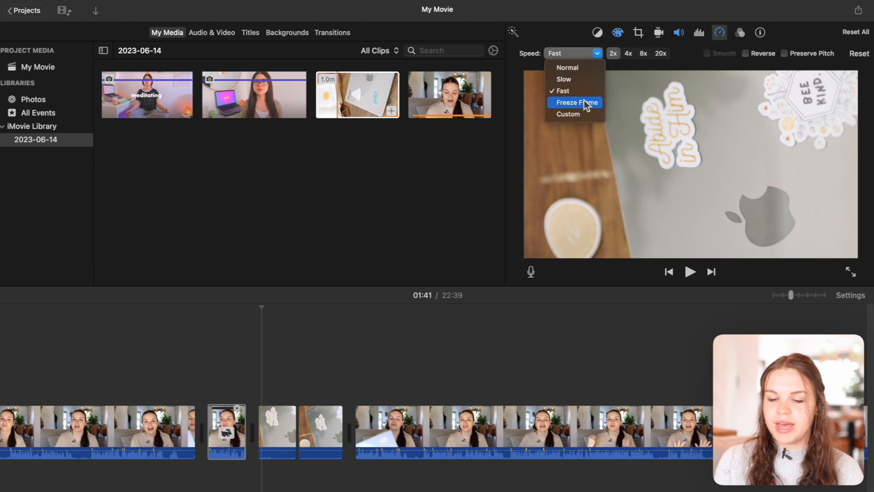
click(583, 114)
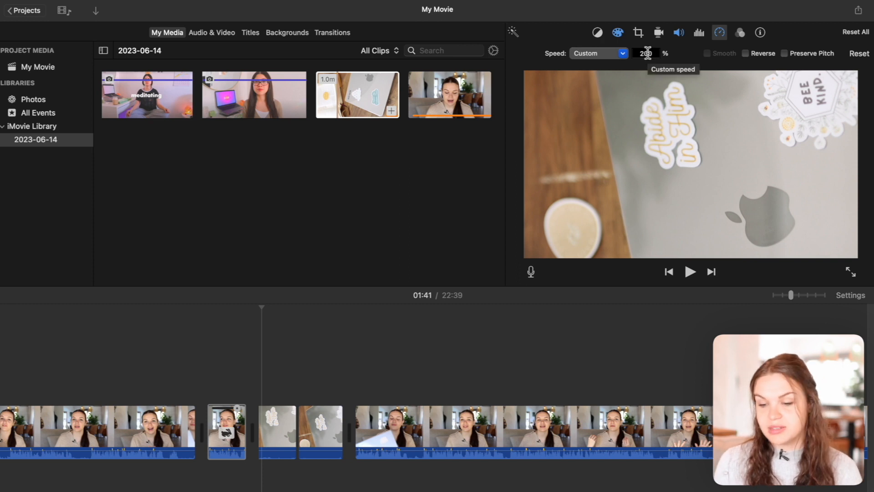
click(621, 54)
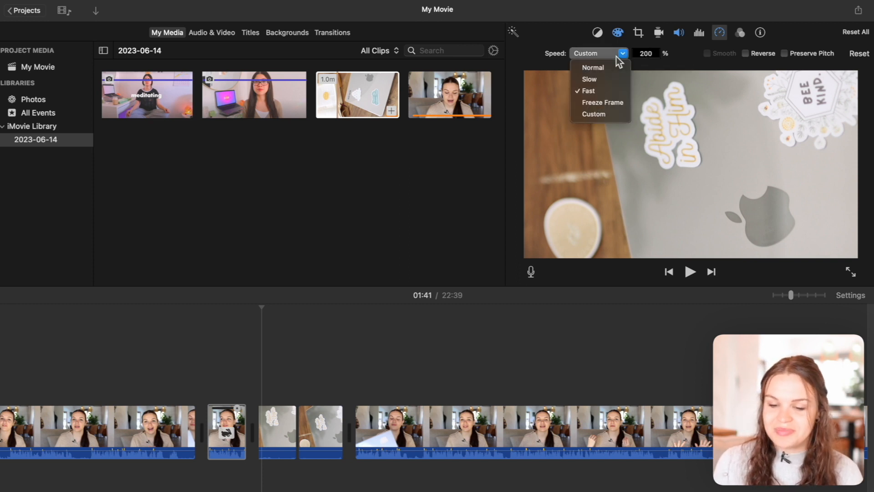
click(597, 104)
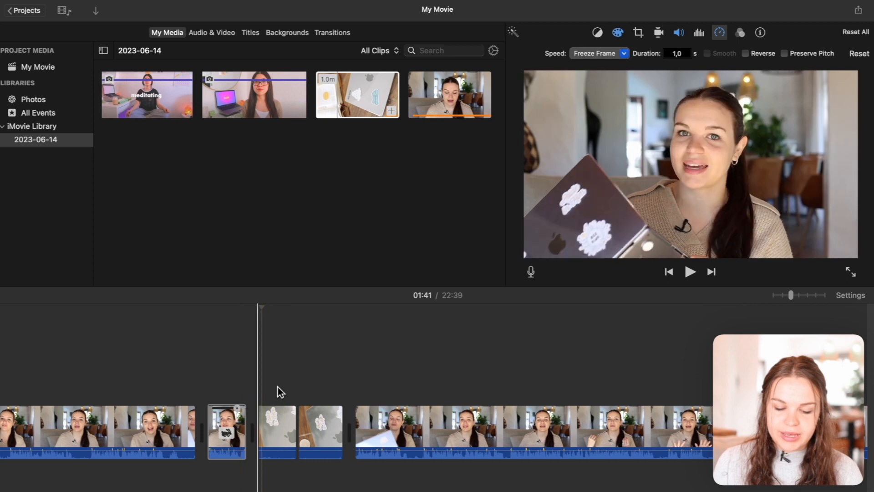
Insert a 3-second freeze frame at 02:02 in the long talking-head clip following the laptop segments.
click(380, 428)
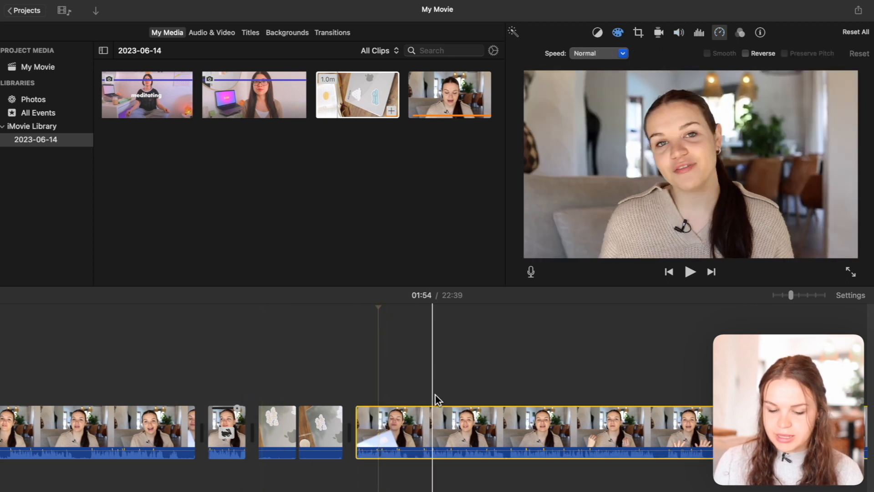
key(space)
key(space)
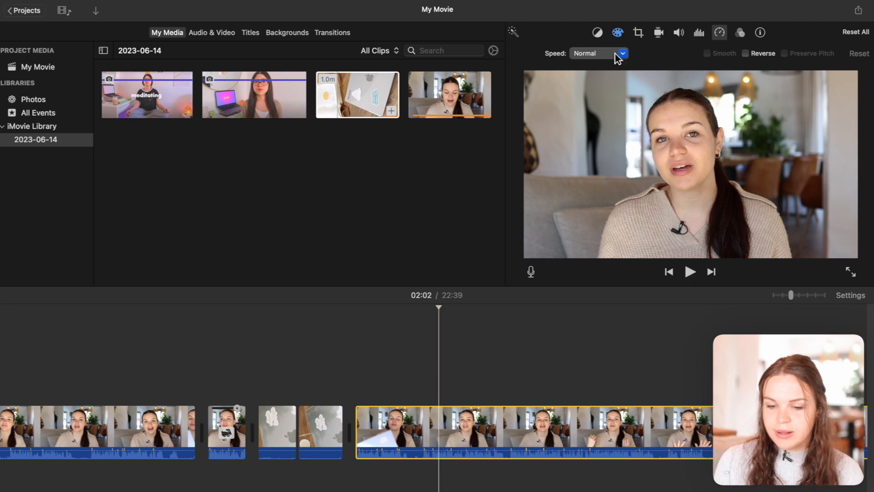
click(622, 54)
click(602, 103)
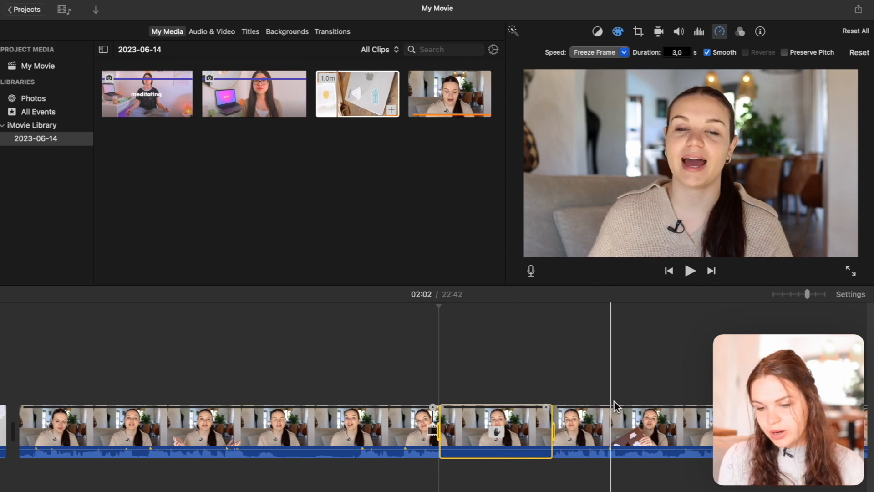
Try to shorten the freeze frame in the long talking-head clip from its end.
drag(553, 434, 495, 433)
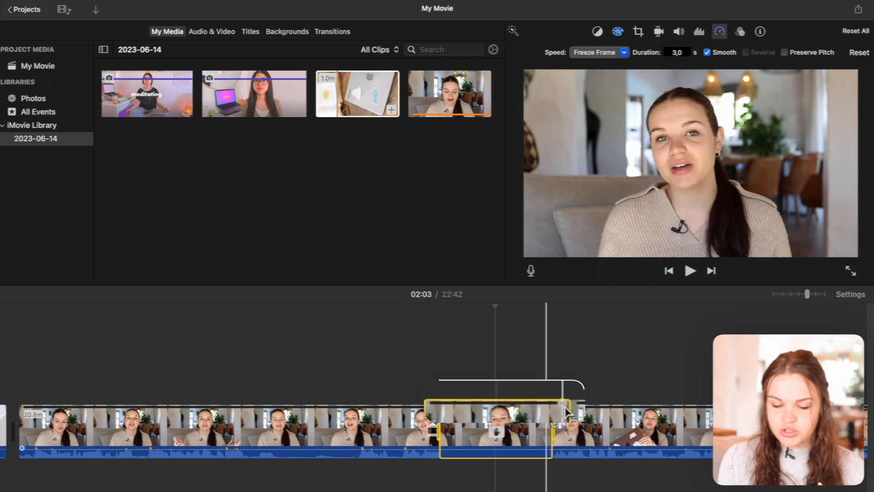
drag(546, 407, 533, 408)
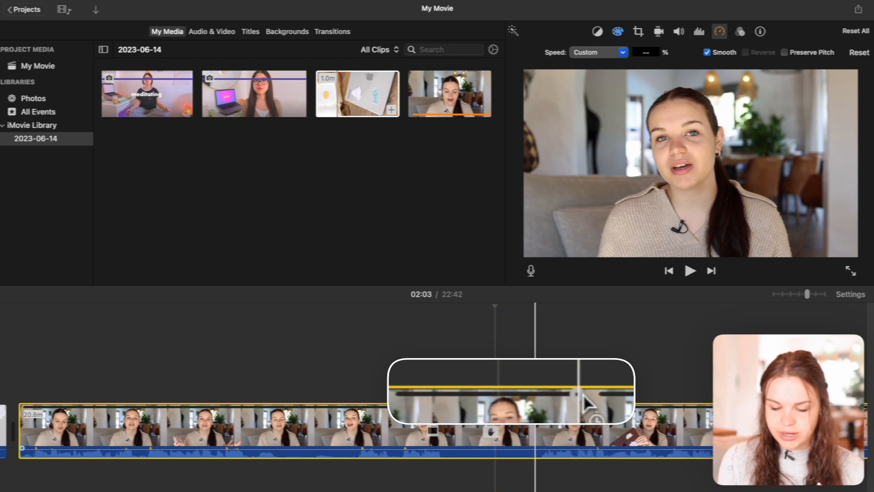
mouse_move(534, 408)
mouse_down()
mouse_move(487, 410)
mouse_move(526, 410)
mouse_up()
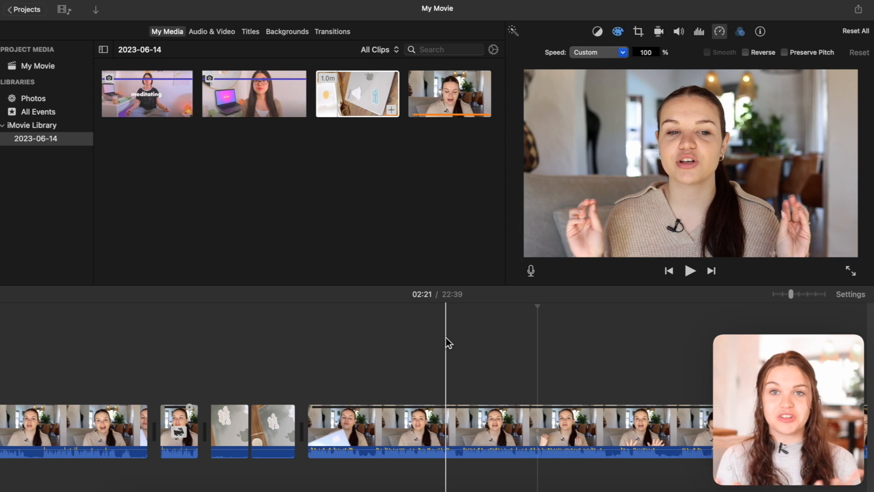
Select the range from 02:07 to 02:23 in the long talking-head clip and set its speed to Fast at 2x.
click(415, 352)
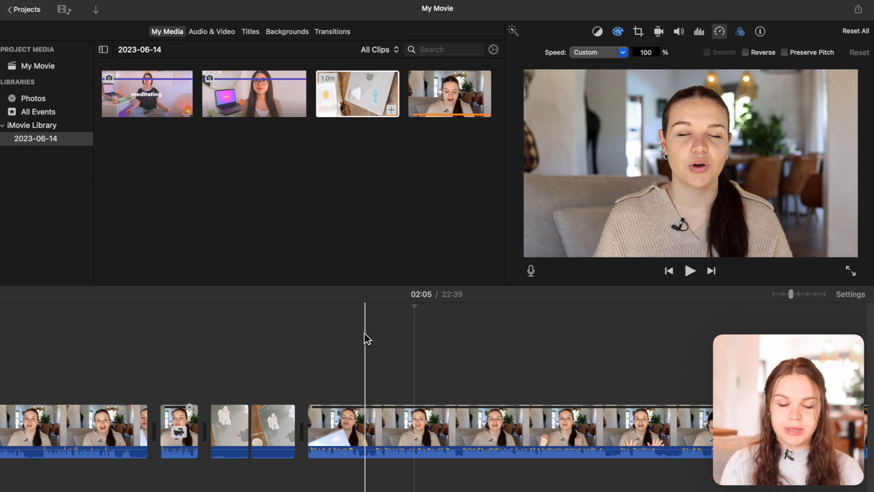
click(400, 358)
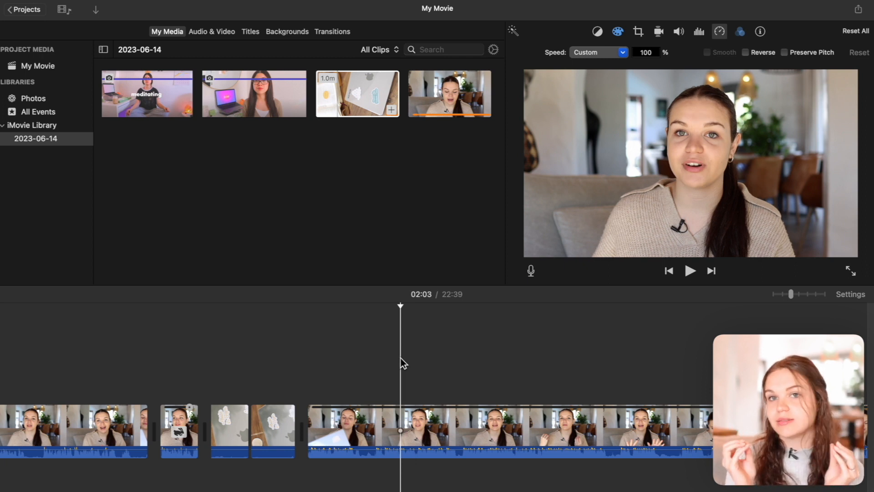
click(431, 366)
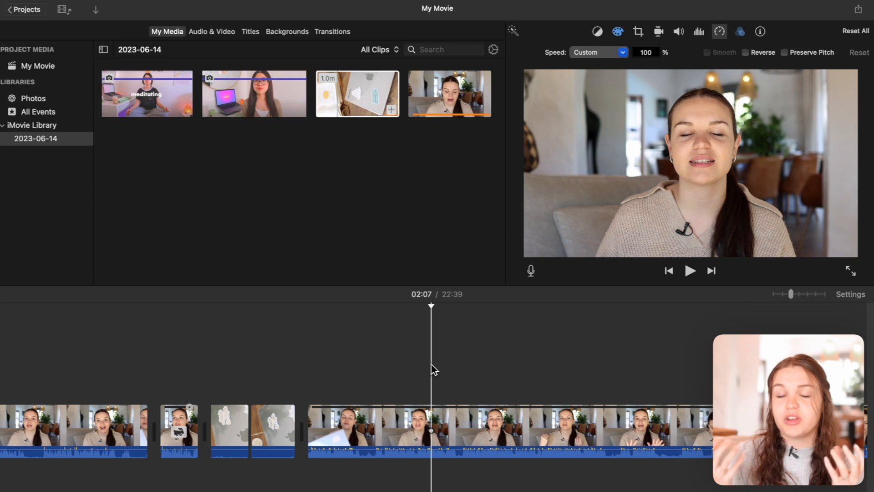
key(r)
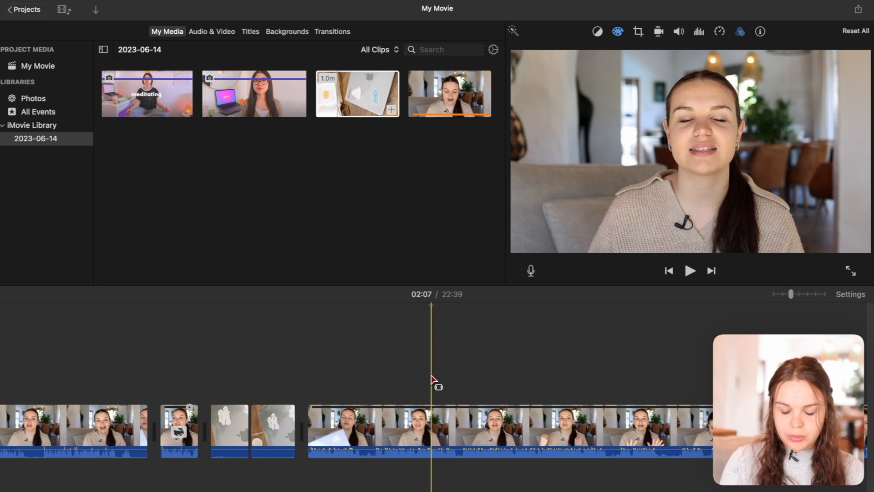
drag(432, 437, 549, 447)
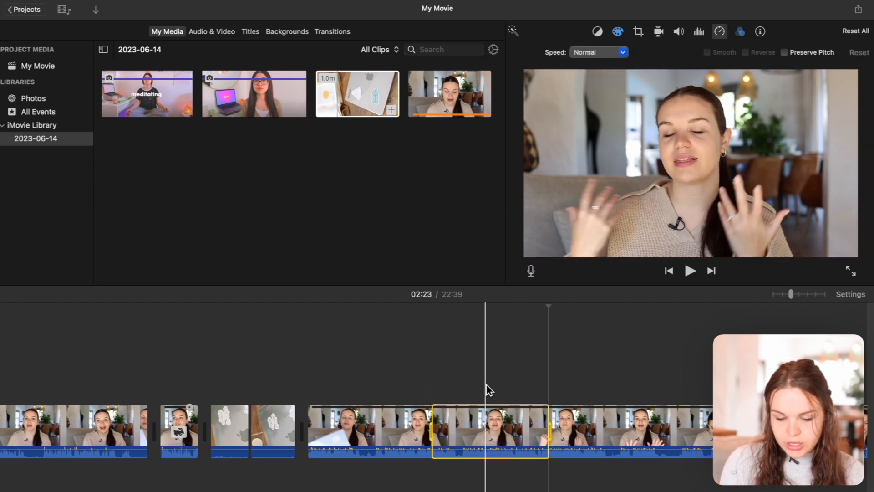
click(600, 55)
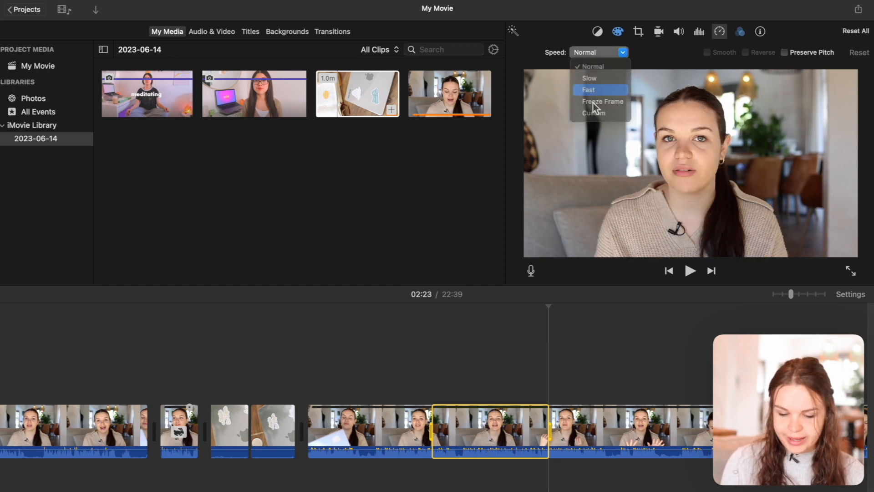
click(589, 90)
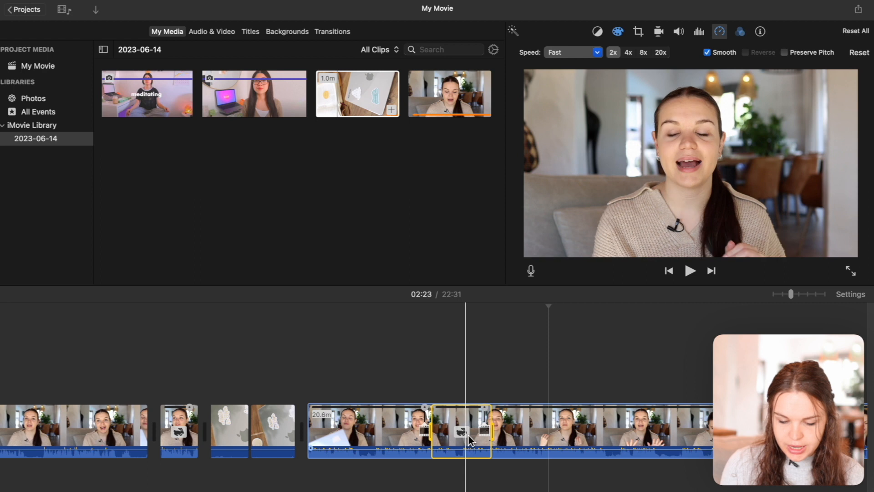
Play back the long talking-head clip from about 02:03 to check the lead-in to the sped-up section.
click(488, 415)
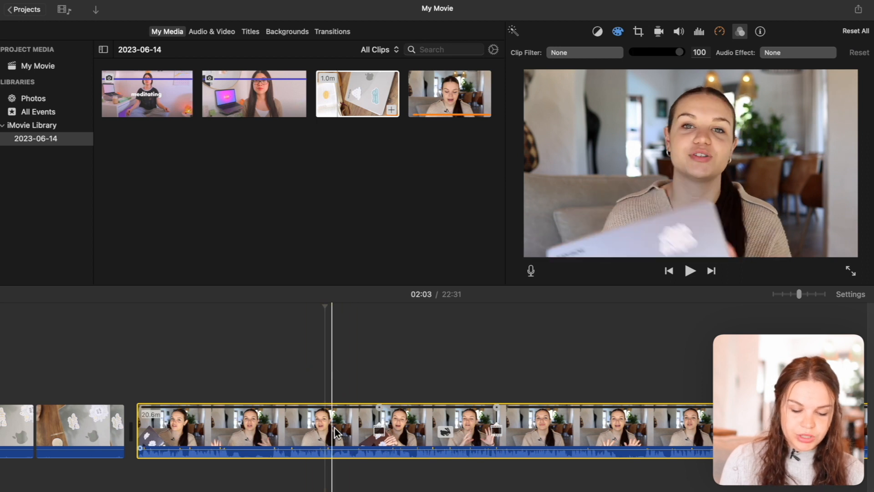
key(space)
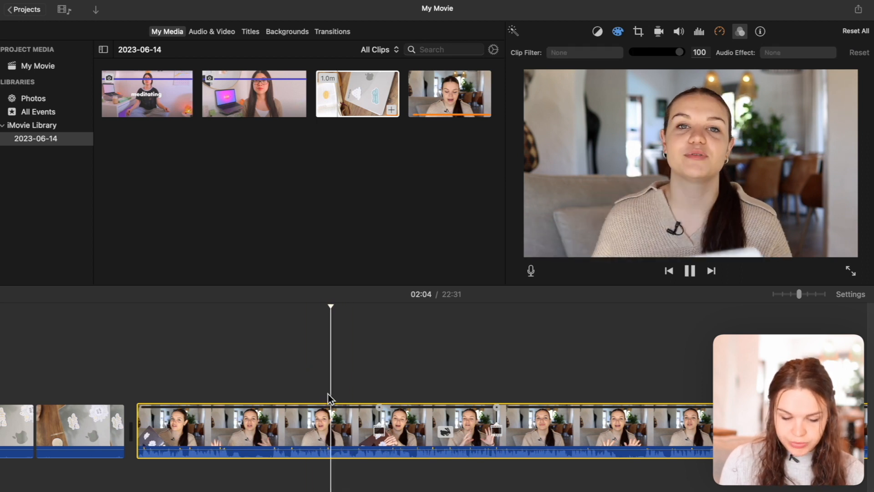
key(space)
key(space)
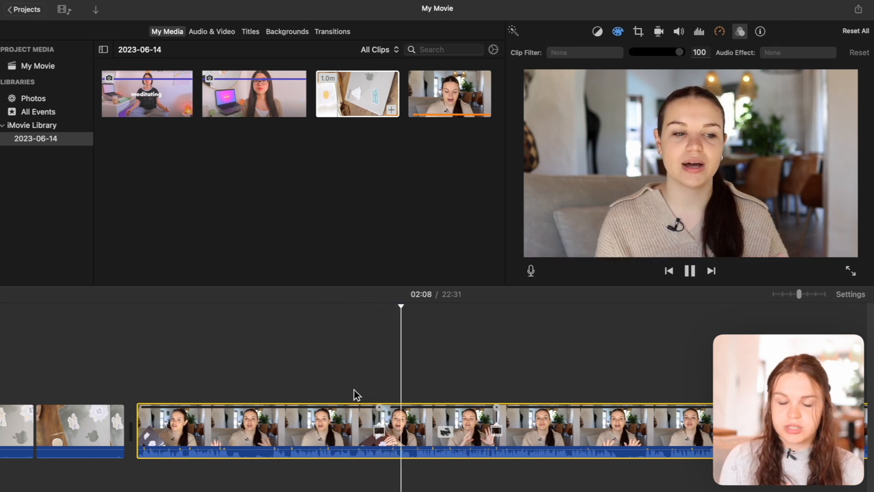
key(space)
scroll(356, 394, right, 3)
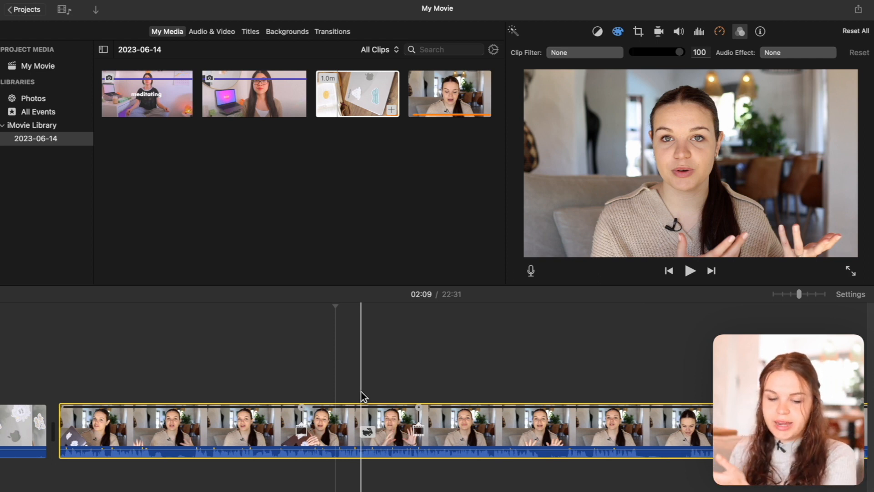
Select a range past the sped-up section of the long talking-head clip and view its volume settings and speed options.
key(r)
drag(499, 427, 611, 428)
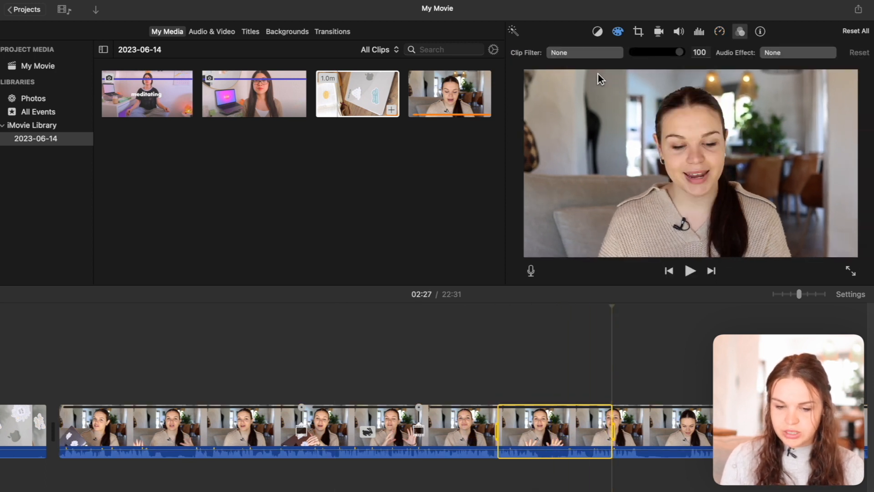
click(699, 31)
click(680, 32)
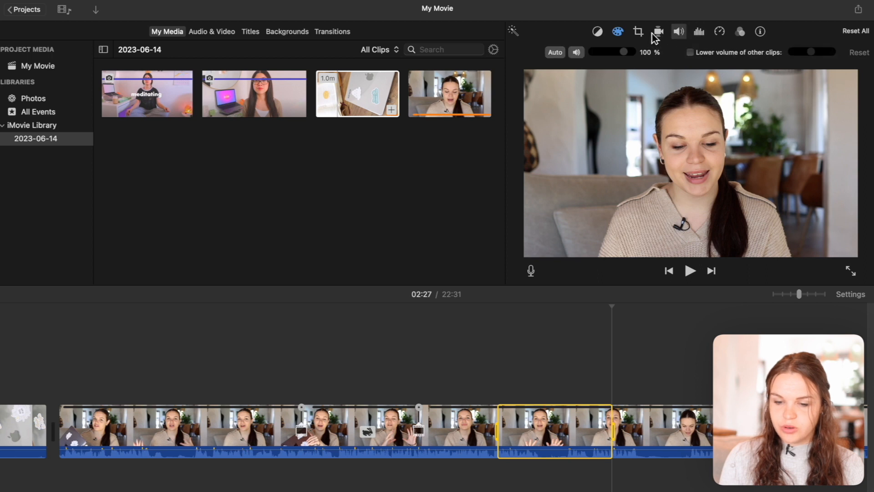
click(720, 32)
click(612, 53)
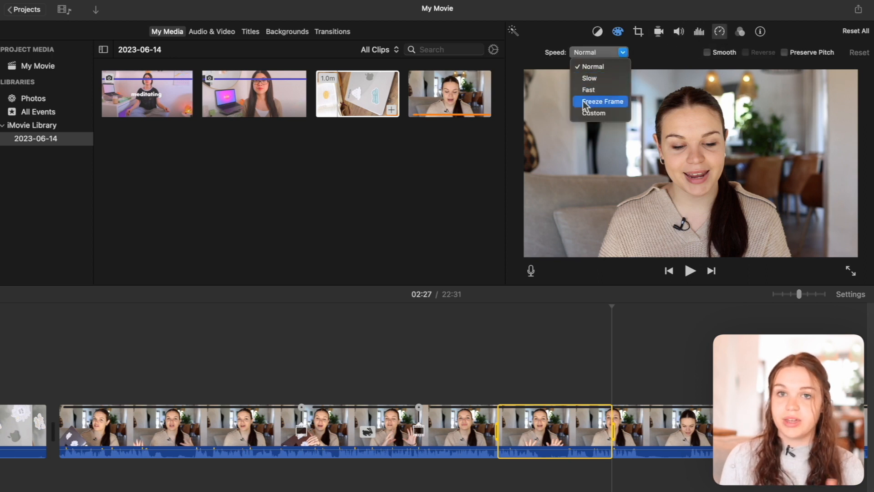
click(376, 381)
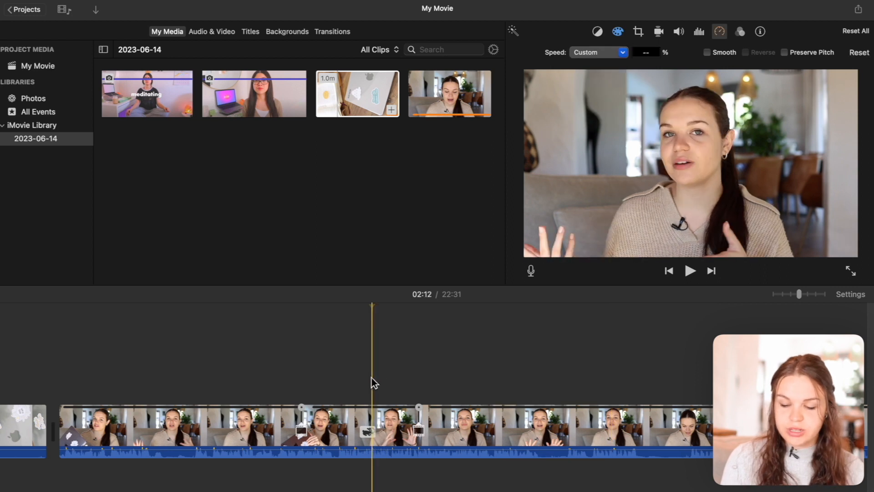
Try the Dreamy clip filter and its strength adjustment on the long talking-head clip.
click(370, 438)
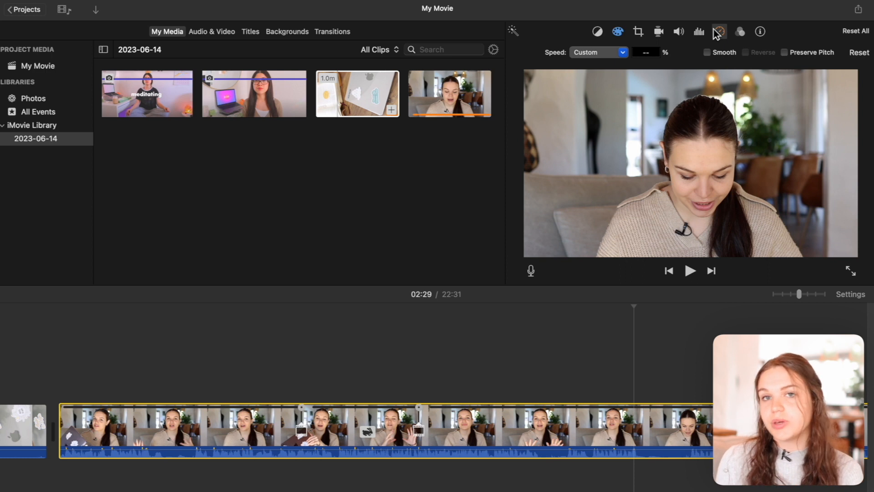
click(518, 341)
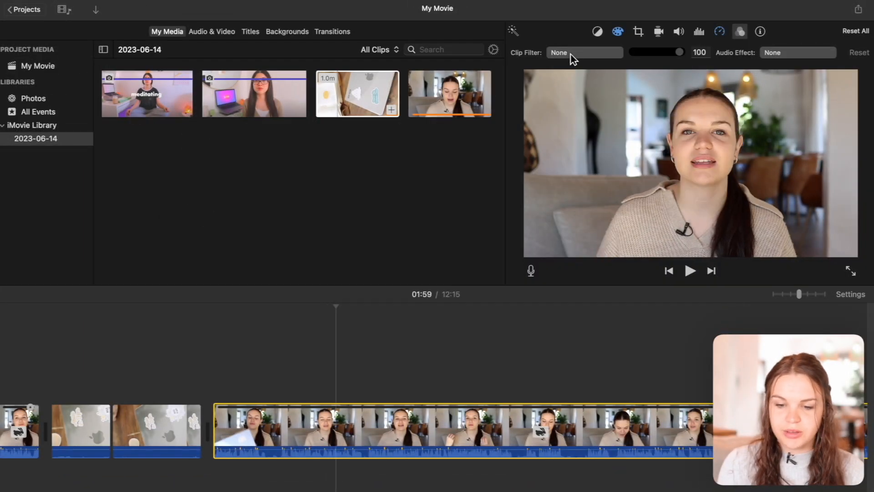
click(569, 53)
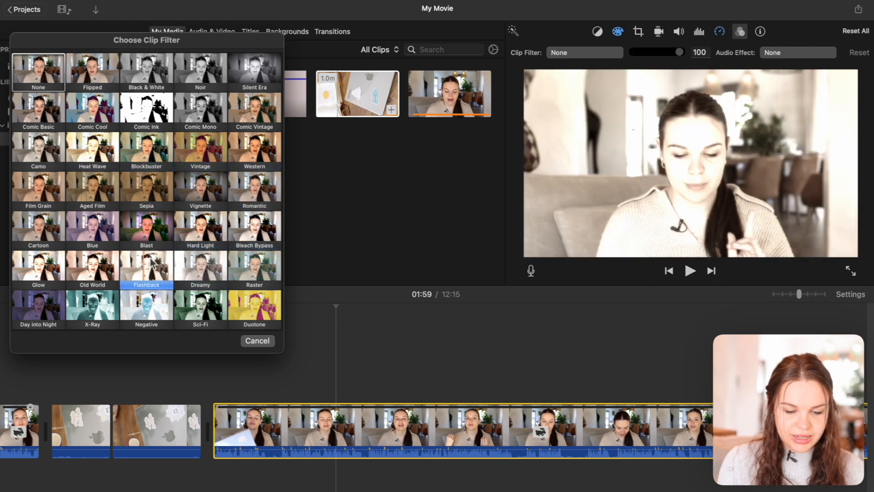
click(190, 264)
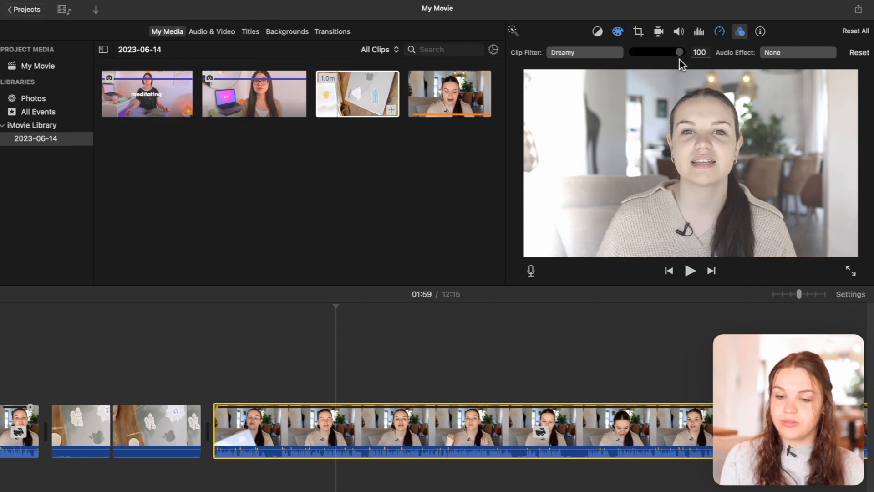
mouse_move(681, 57)
mouse_down()
mouse_move(623, 57)
mouse_move(682, 64)
mouse_up()
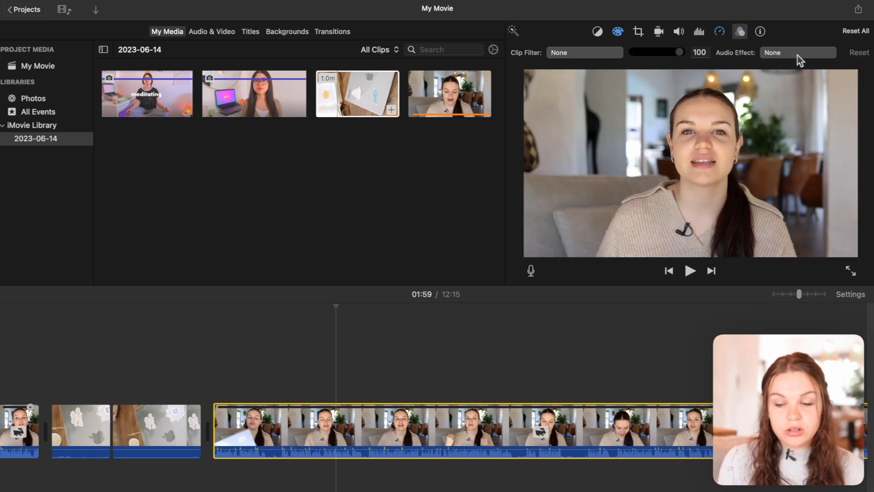
Try the Cosmic audio effect on the long talking-head clip and play it back.
click(796, 54)
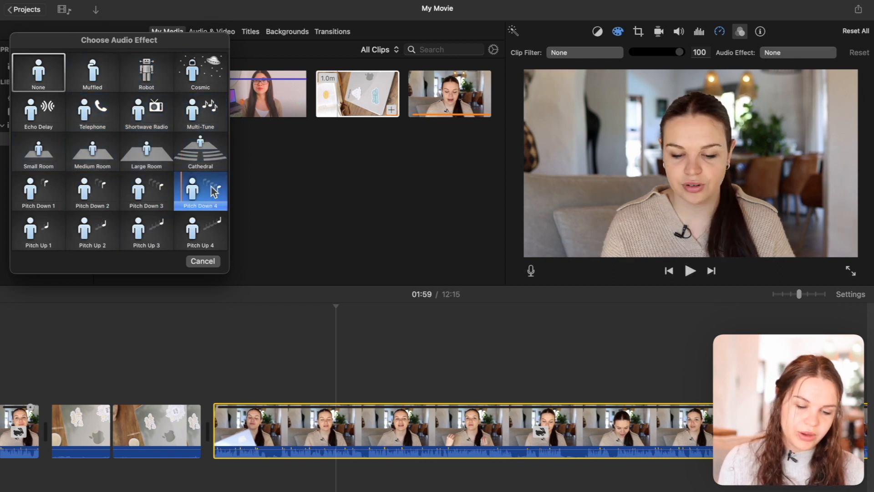
click(210, 78)
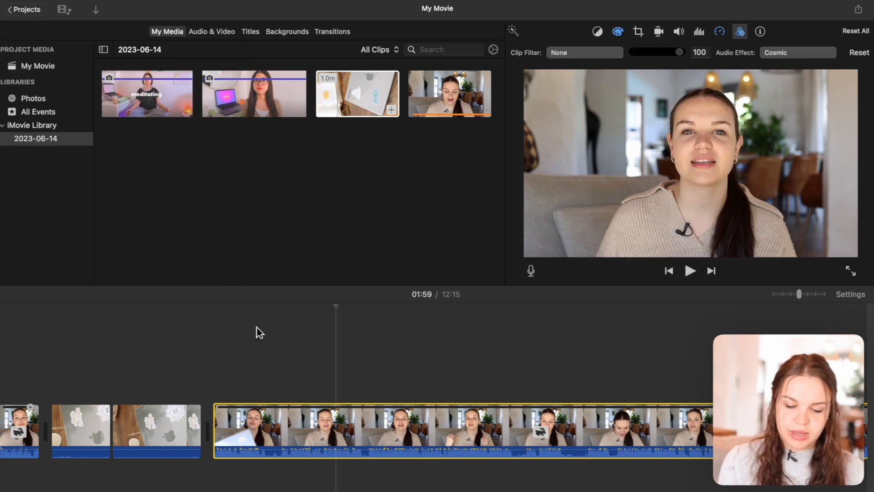
key(space)
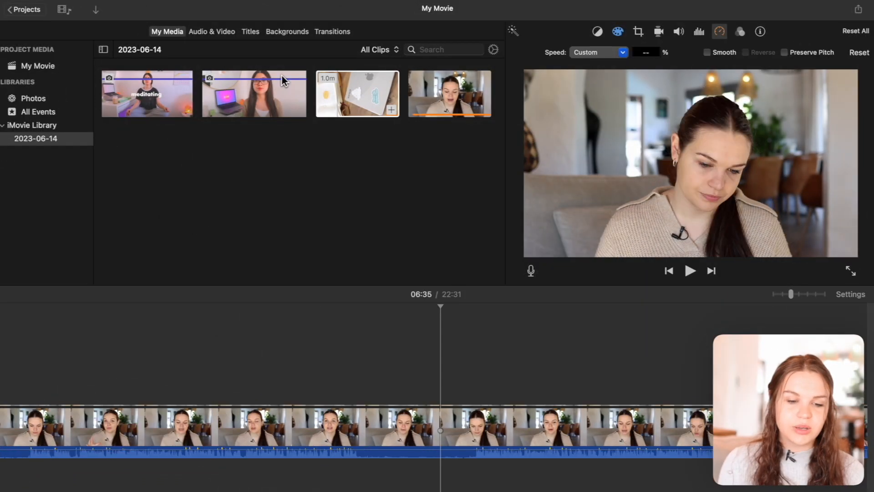
Place the playhead at 06:43 and browse the whole collection of title styles, including Centered and Boogie Lights.
click(499, 327)
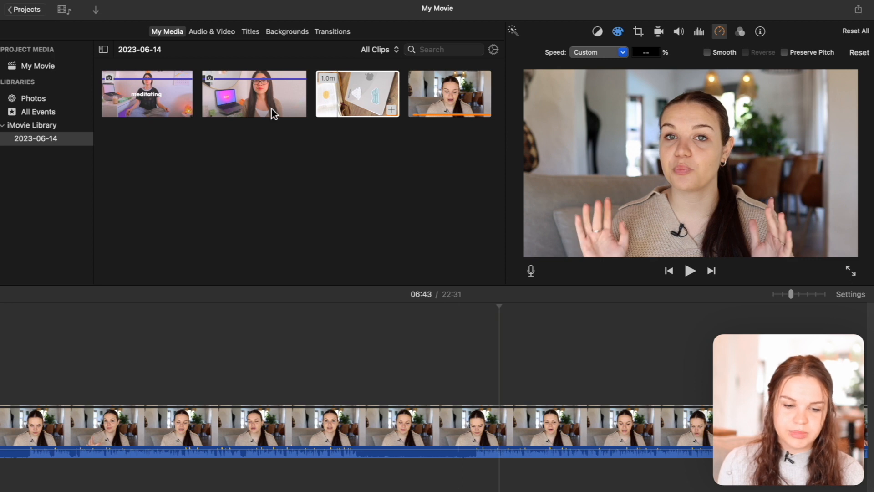
click(247, 33)
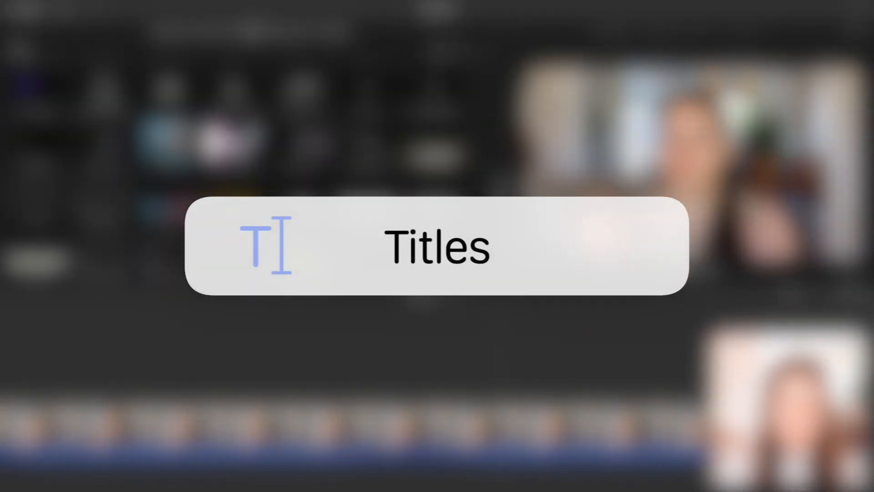
scroll(201, 209, up, 8)
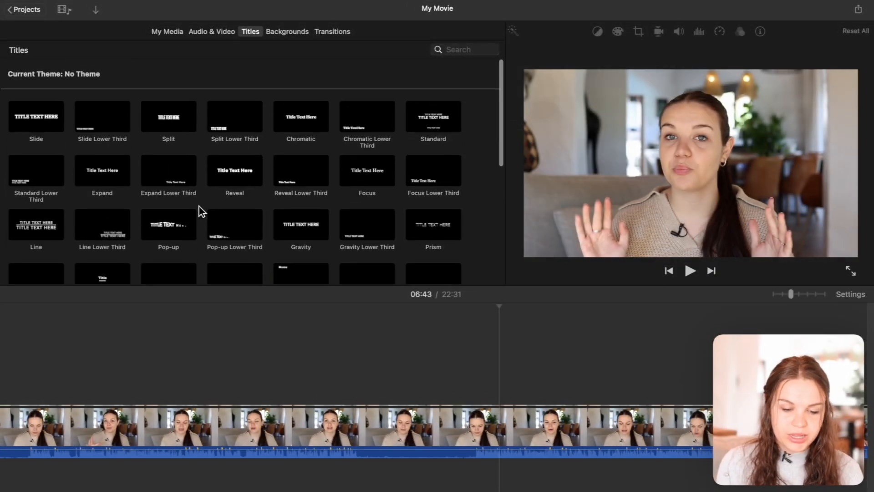
scroll(201, 209, down, 2)
scroll(198, 206, down, 2)
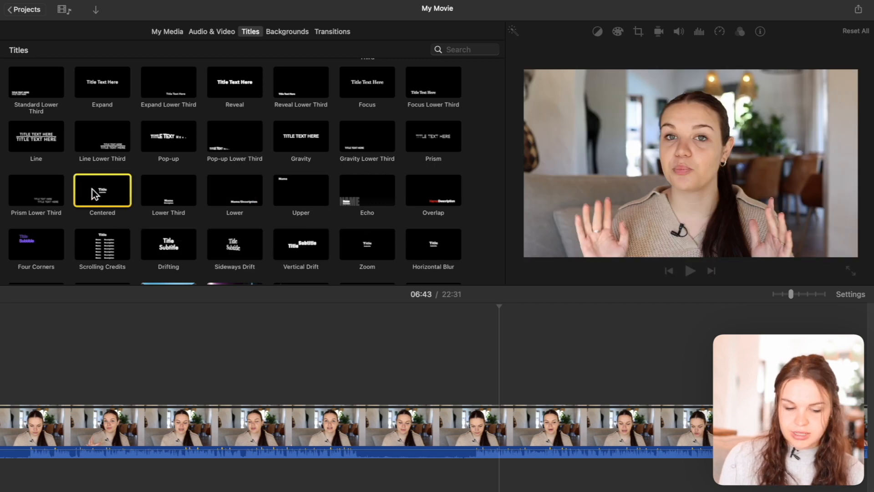
click(96, 192)
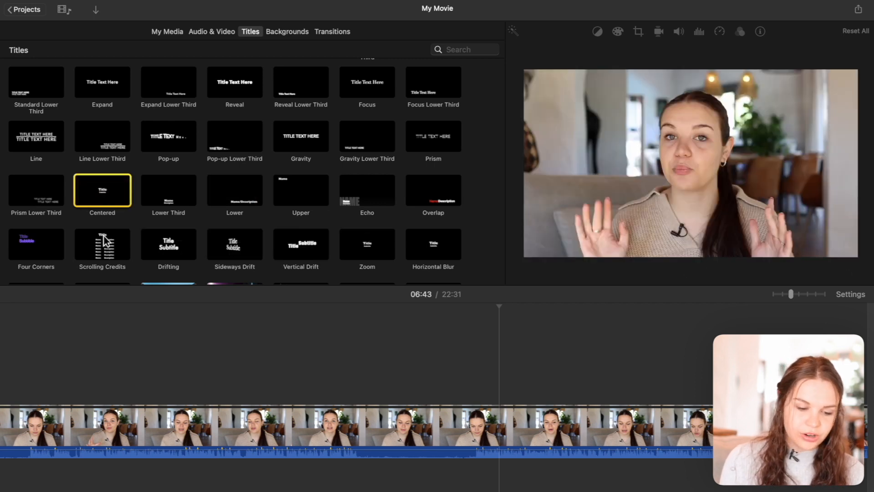
scroll(60, 211, down, 3)
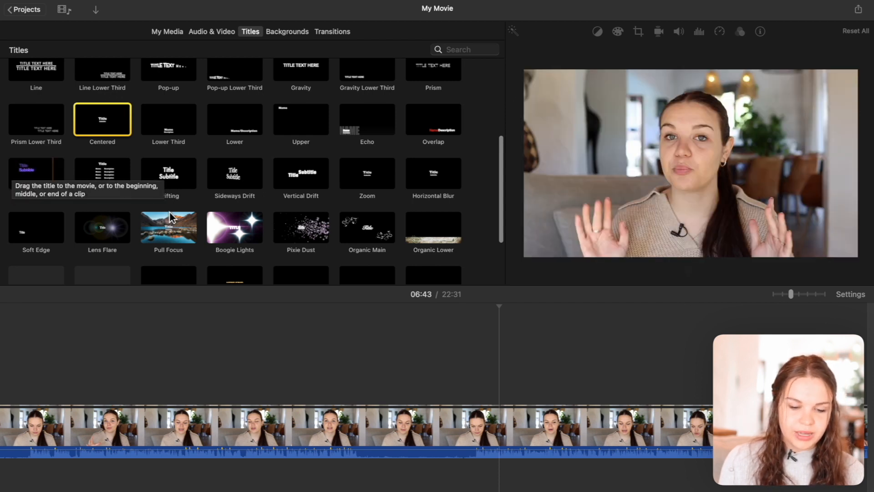
scroll(215, 196, down, 3)
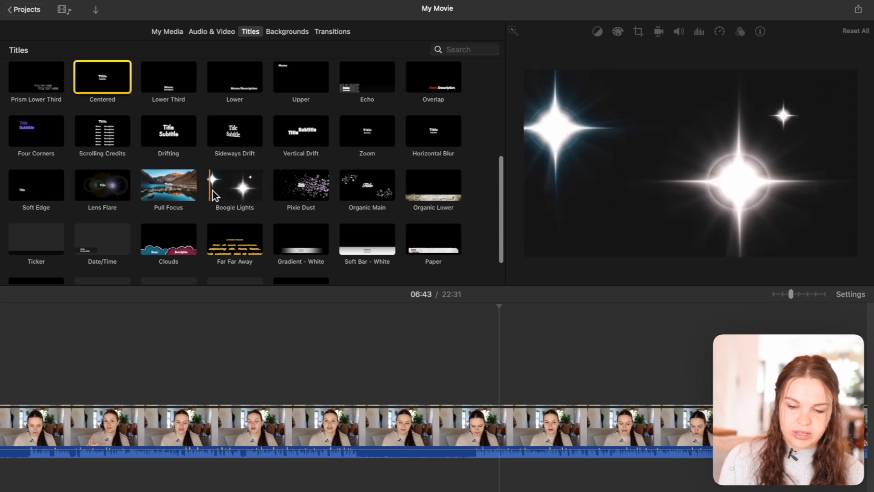
scroll(221, 190, down, 2)
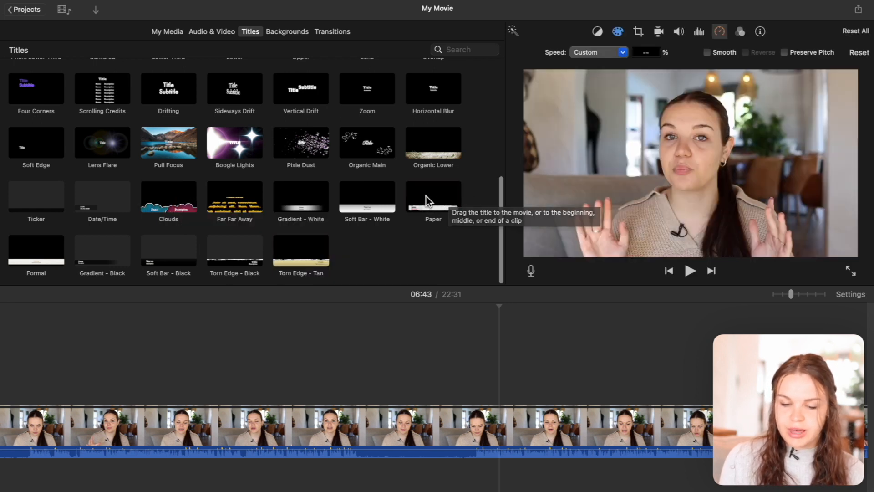
scroll(423, 155, up, 5)
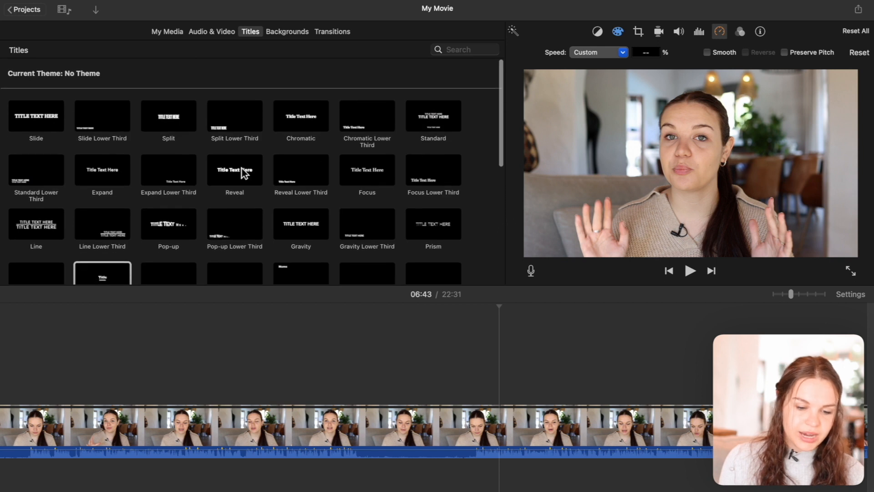
Place the Slide title above the talking-head clip just before the 06:43 playhead and extend its duration to 8.1 seconds.
click(31, 113)
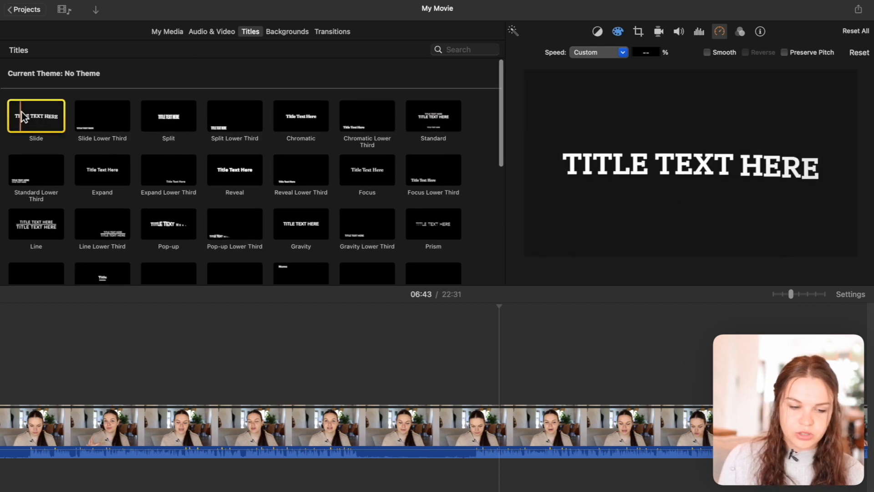
drag(31, 113, 485, 374)
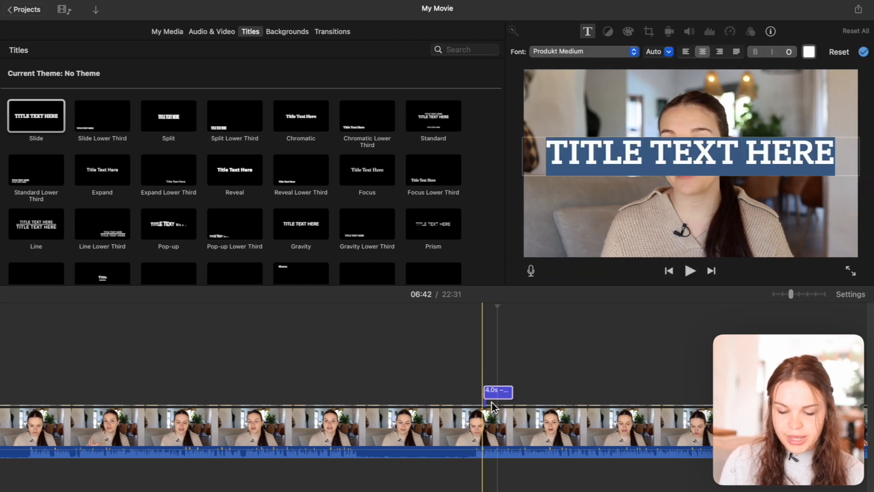
drag(514, 394, 615, 391)
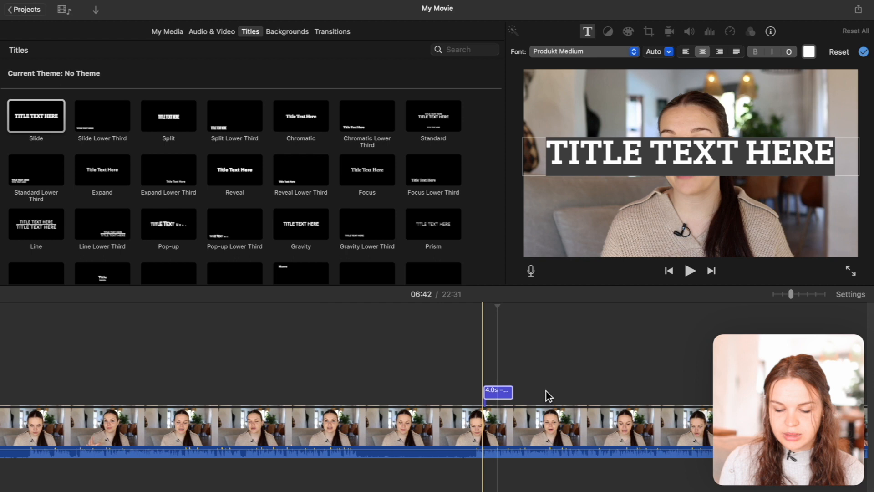
drag(513, 394, 543, 399)
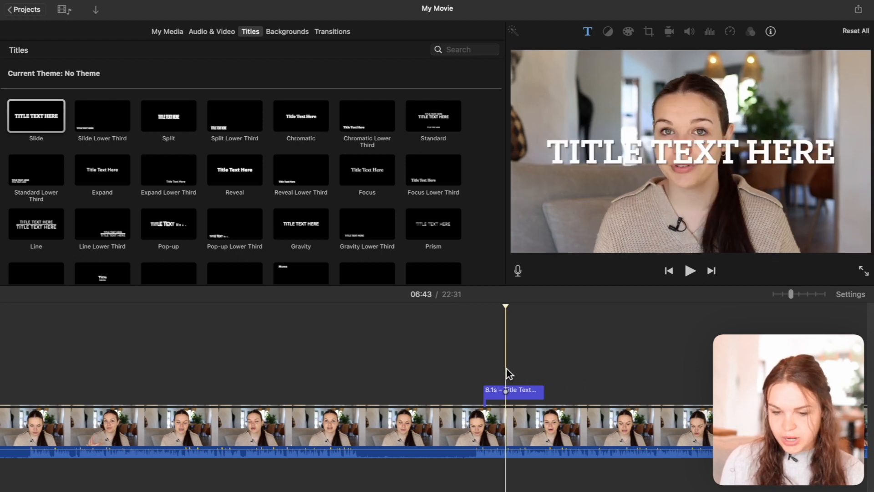
Change the Slide title's font to Margin, chosen from the full English font collection.
click(508, 392)
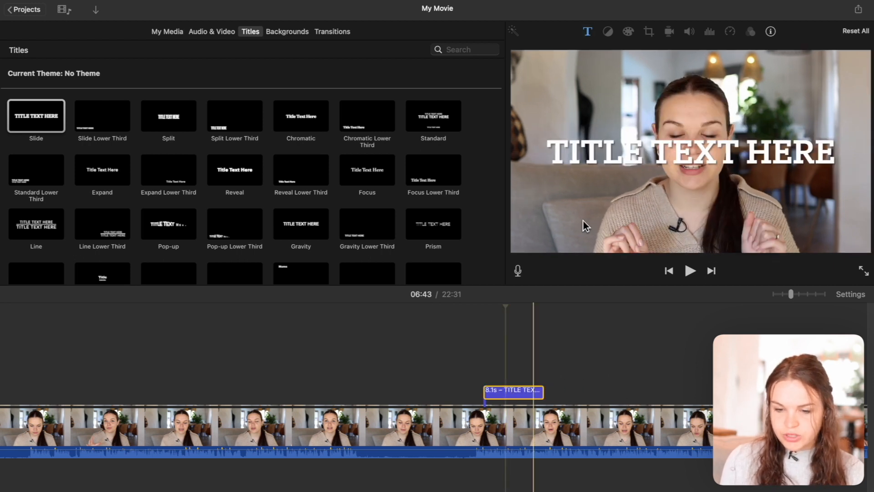
click(588, 33)
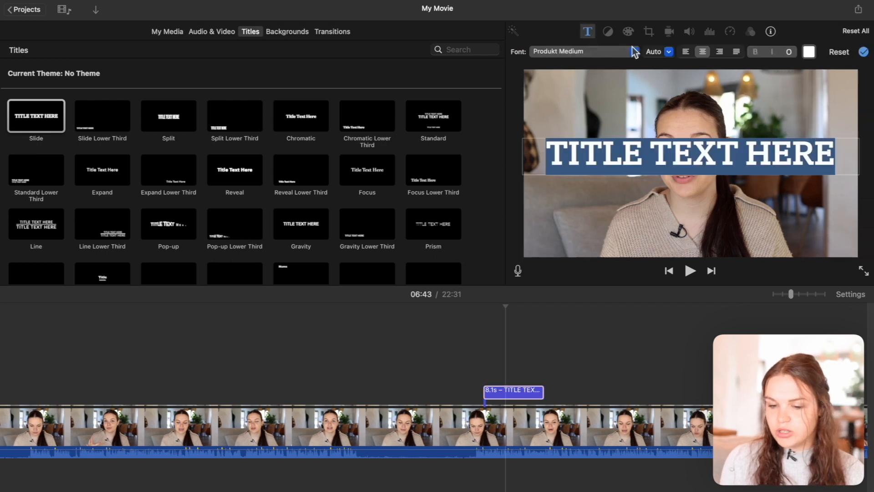
click(578, 51)
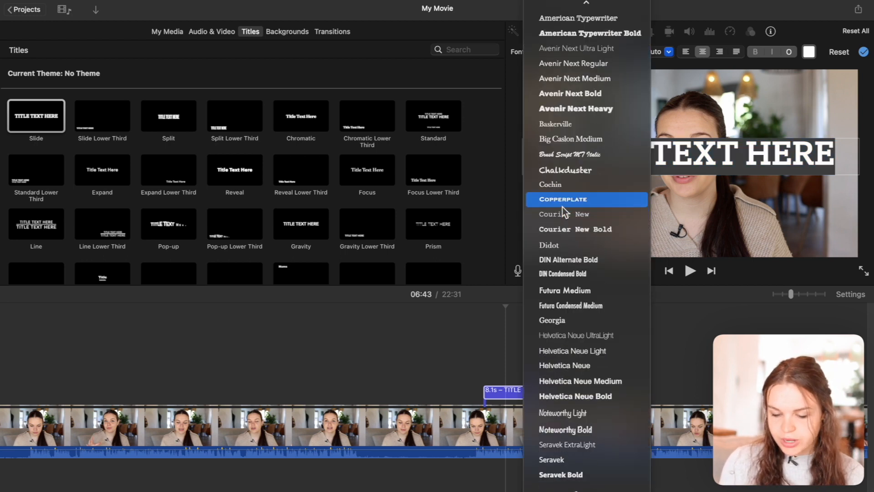
scroll(561, 207, down, 1)
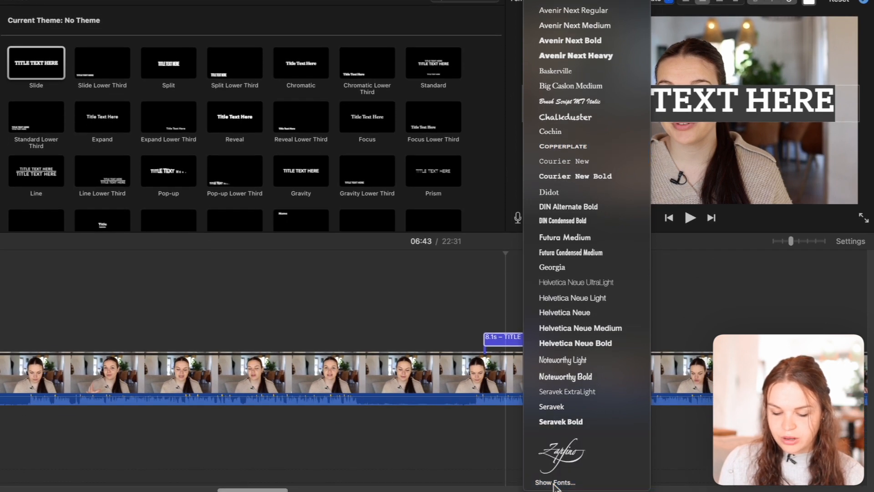
click(555, 479)
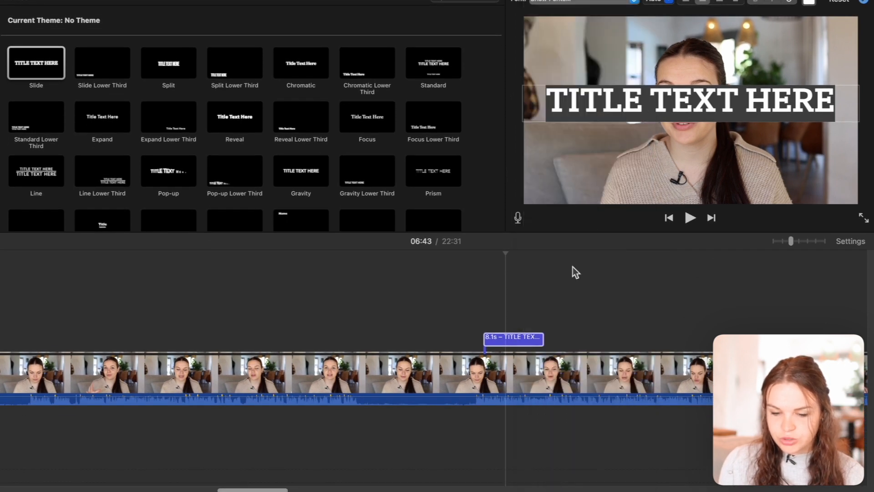
scroll(666, 424, down, 8)
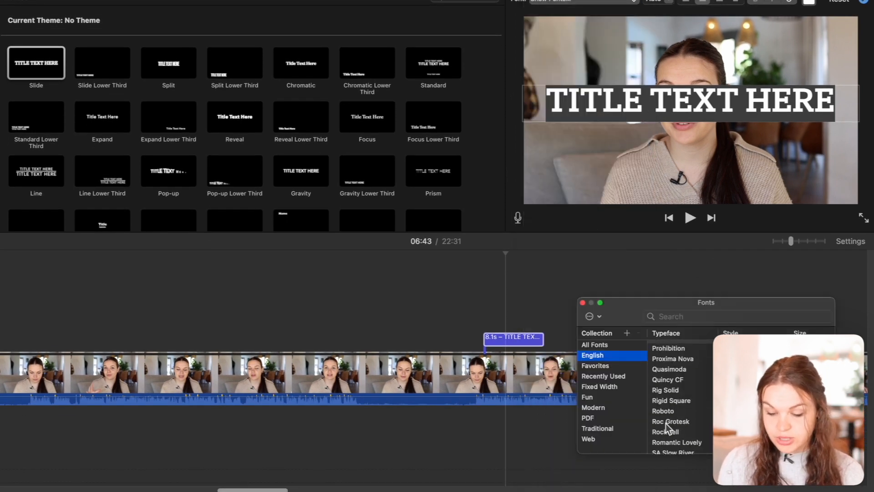
scroll(665, 424, up, 1)
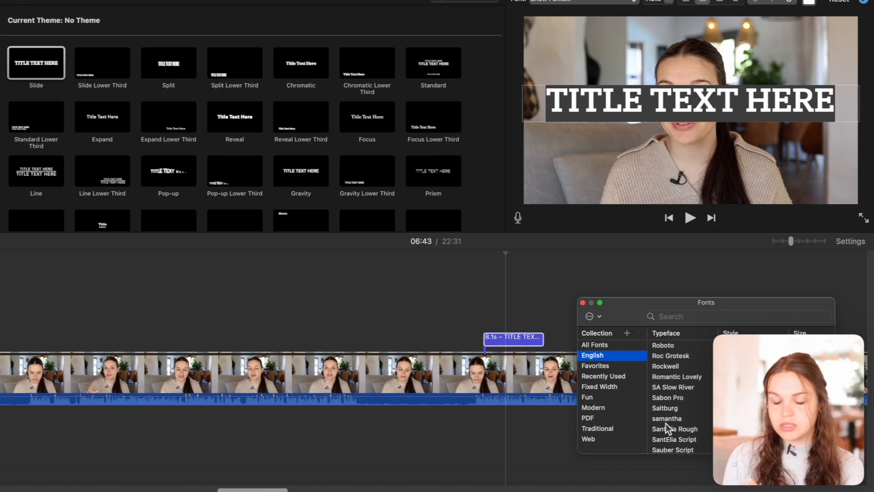
scroll(684, 373, up, 15)
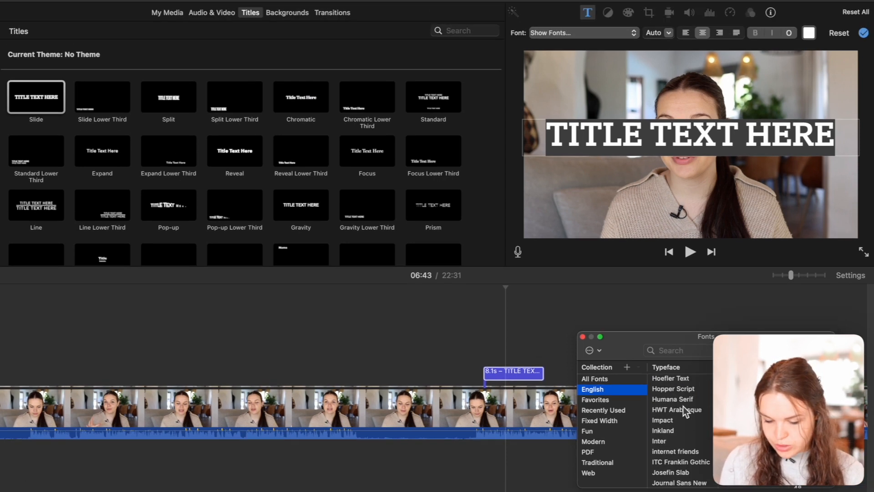
scroll(684, 411, down, 10)
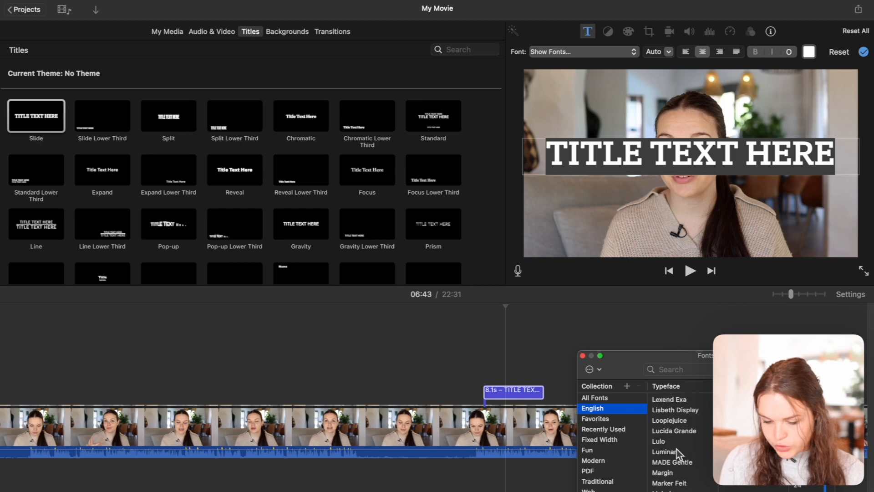
click(669, 473)
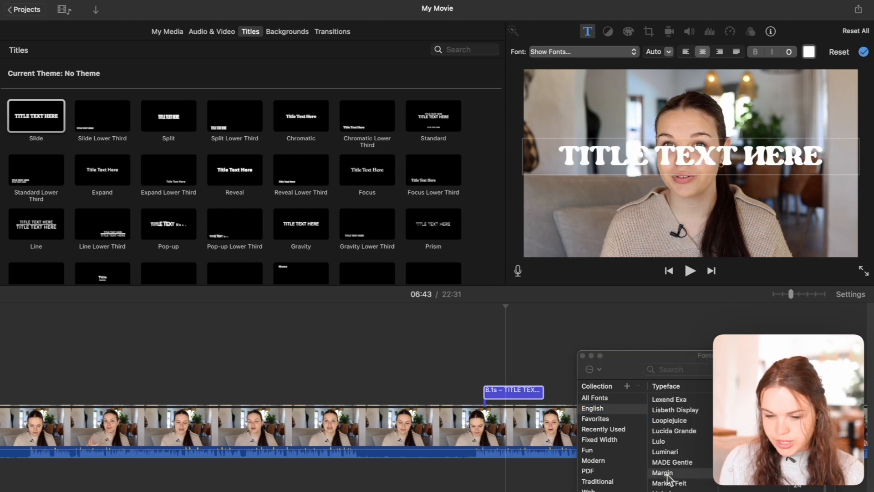
click(582, 356)
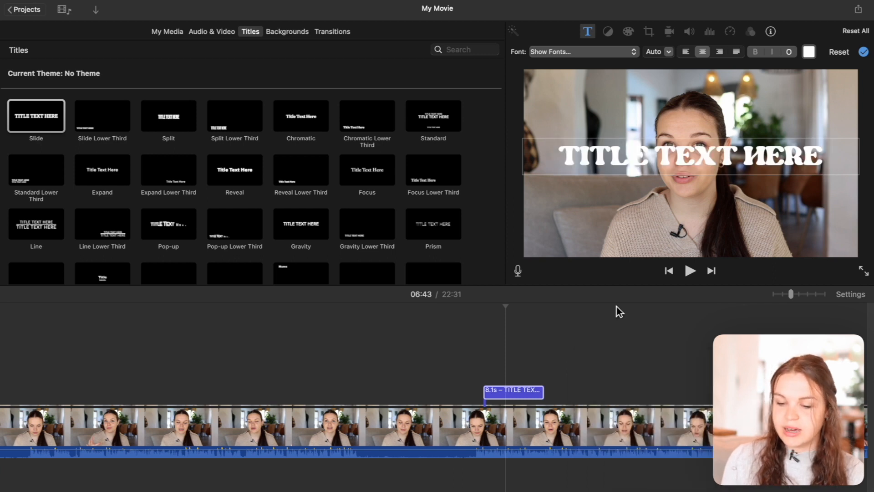
Replace the Slide title's placeholder text with "HELLO".
double_click(689, 156)
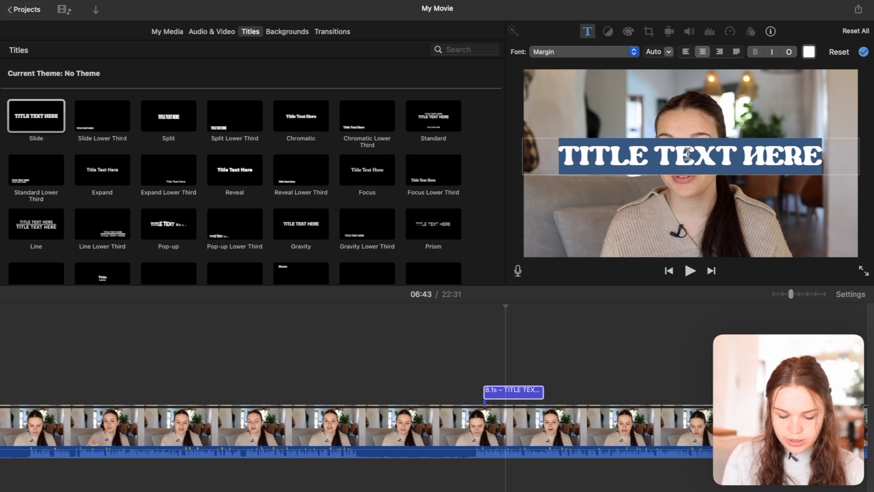
text(TE)
key(BackSpace)
key(BackSpace)
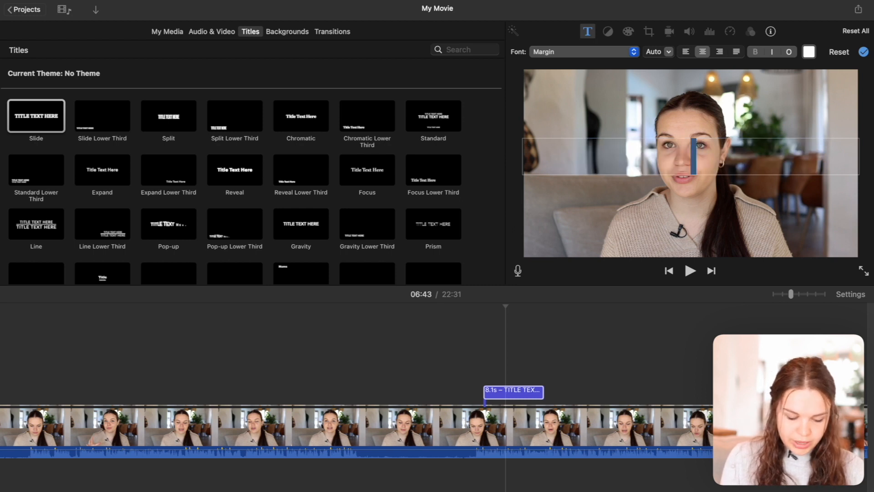
text(NE)
text(LLO)
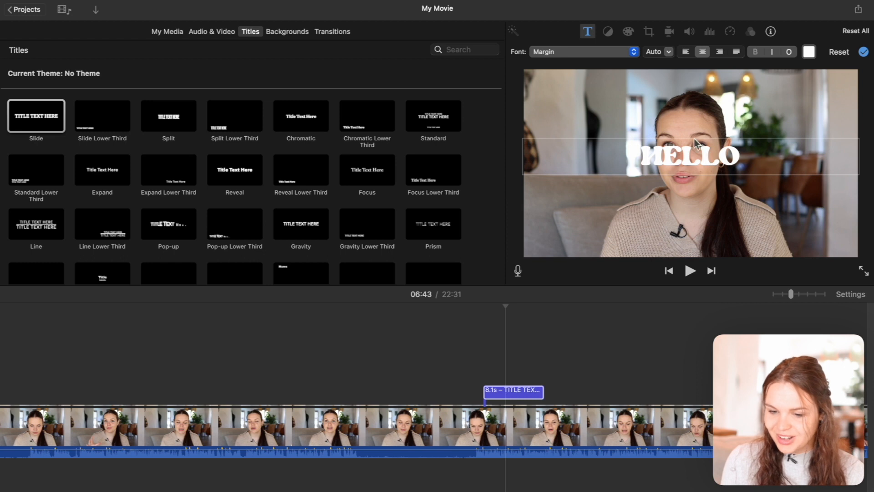
Try left, right and justified alignment on the HELLO title, and set it back to centered.
click(688, 53)
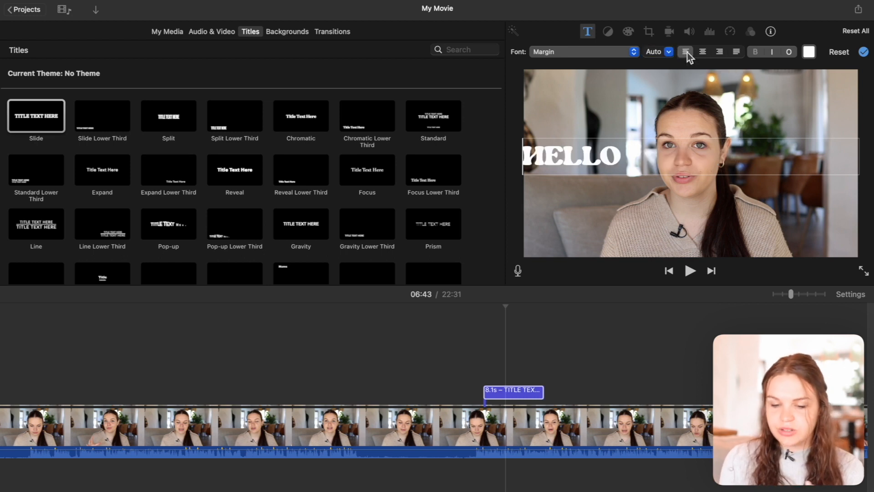
click(705, 52)
click(720, 53)
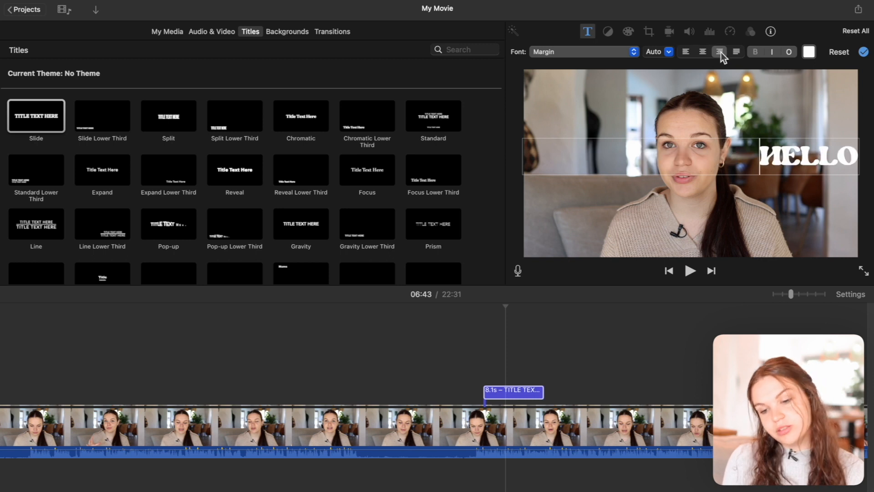
click(737, 53)
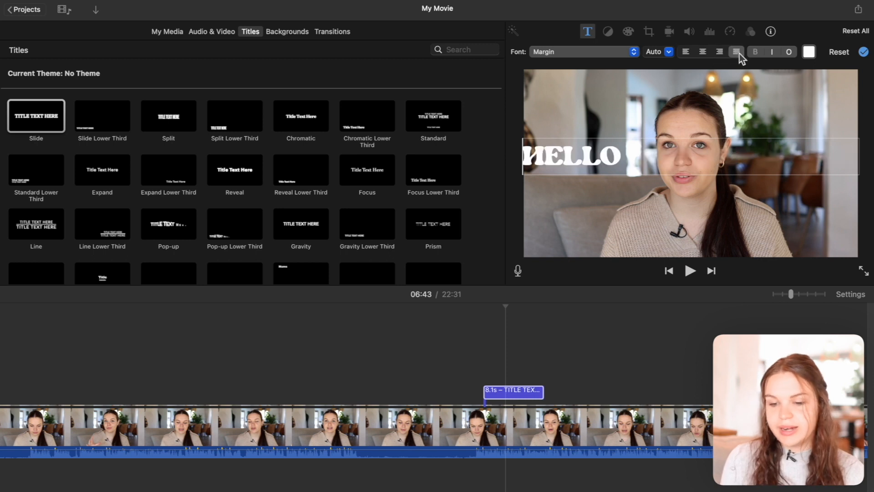
click(702, 53)
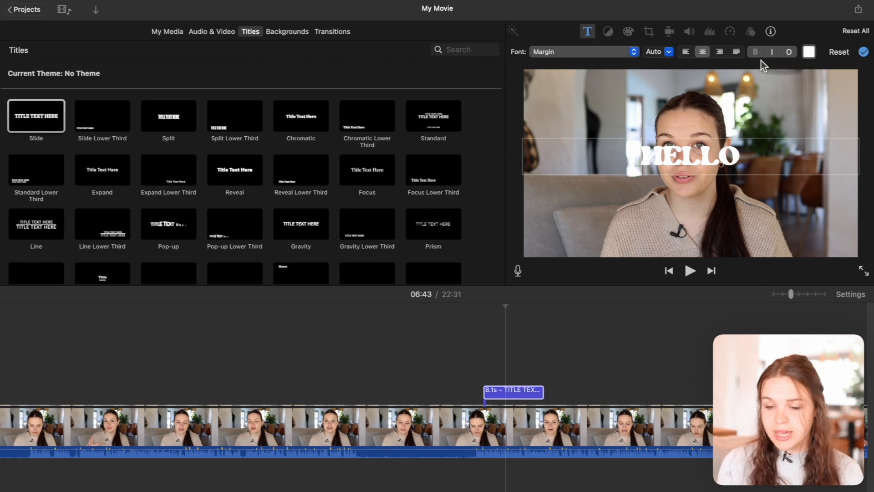
Try italic and outlined styling on the HELLO title, and color its text purple.
click(773, 53)
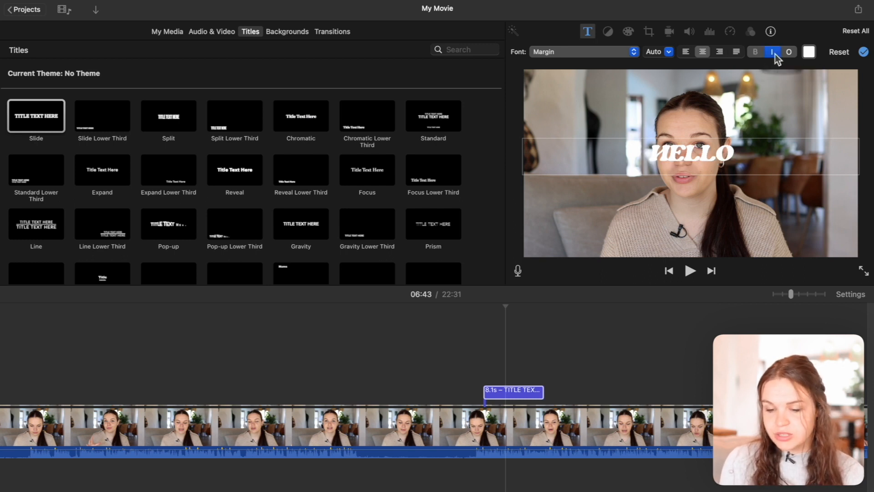
click(775, 53)
click(794, 52)
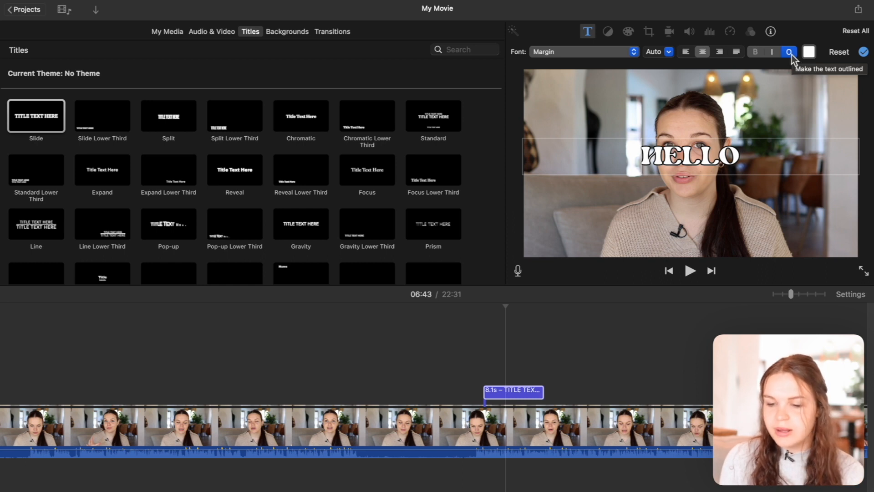
click(808, 53)
drag(44, 460, 64, 444)
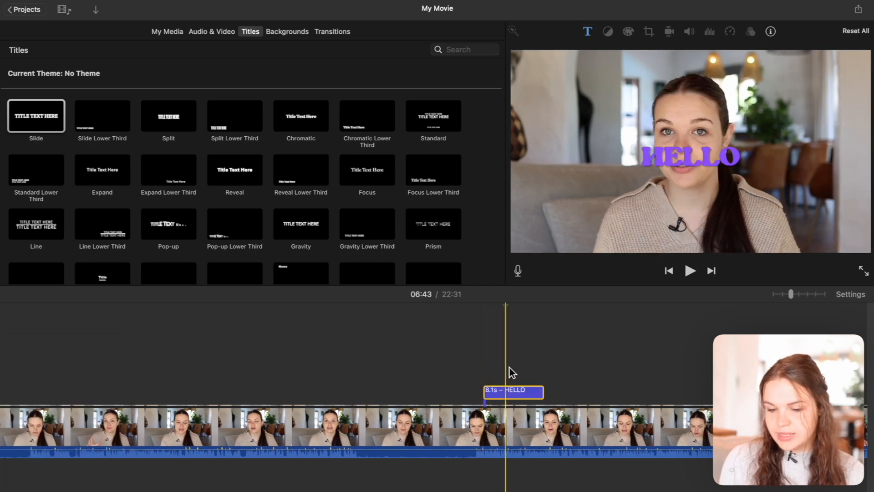
Reset the HELLO title's text formatting to its defaults and remove the title from the timeline.
click(511, 362)
click(511, 390)
click(594, 31)
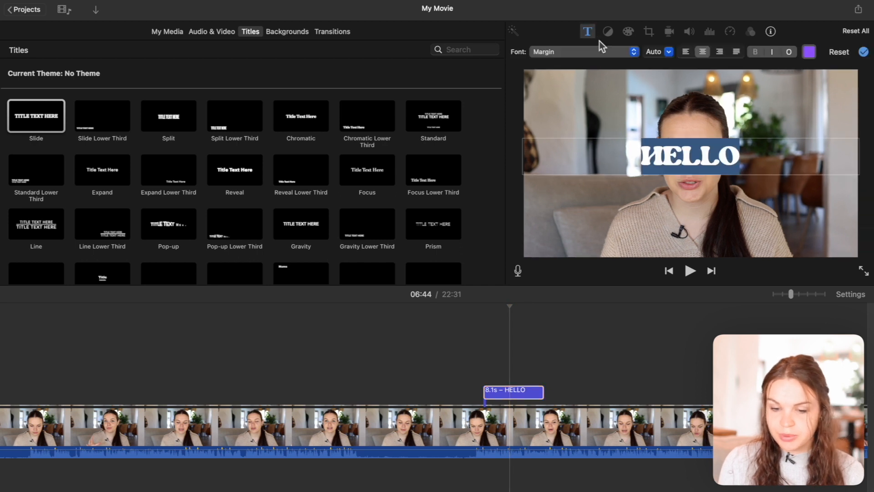
click(842, 53)
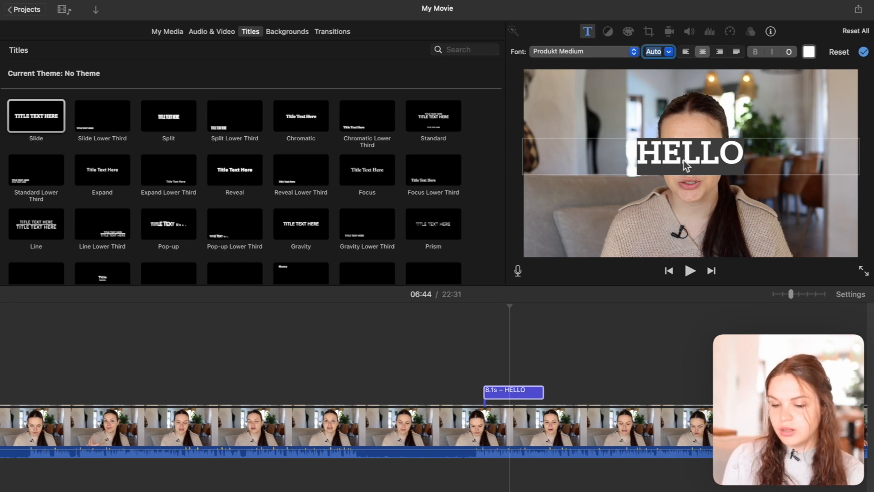
click(862, 53)
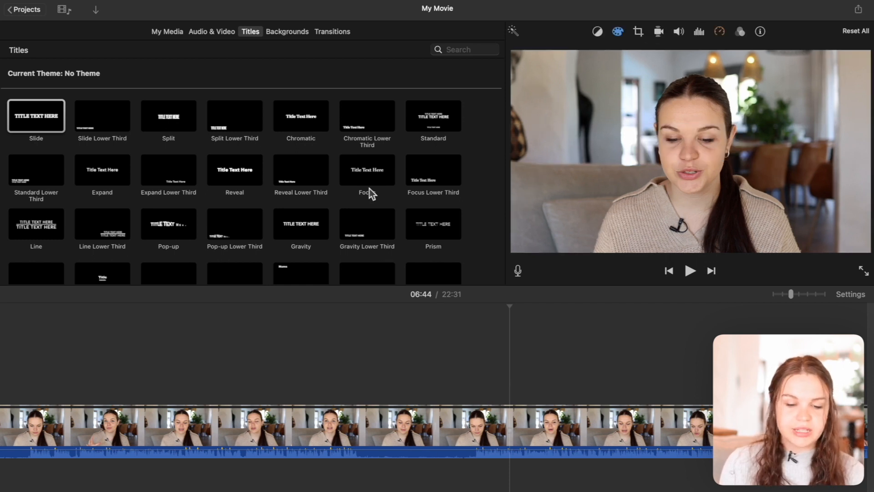
Try the Echo title above the clip around 06:39, check its Name and Description text fields, and delete it.
scroll(369, 189, down, 5)
drag(365, 108, 462, 345)
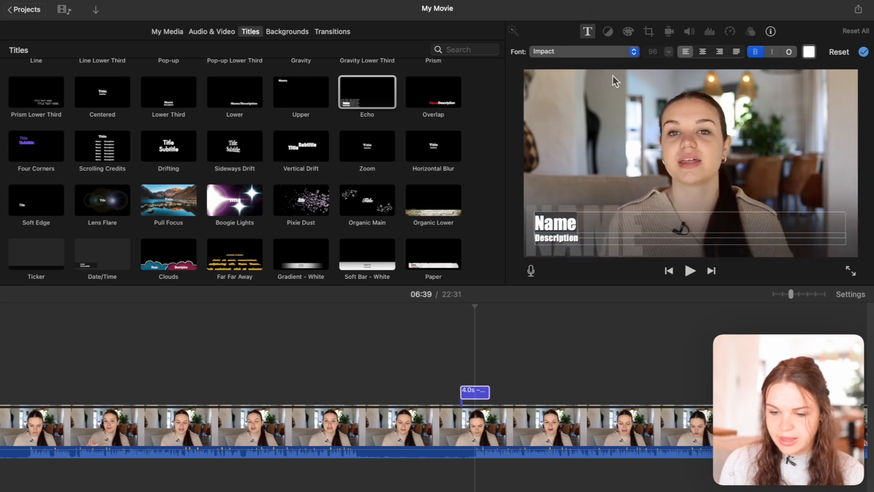
click(554, 222)
click(557, 238)
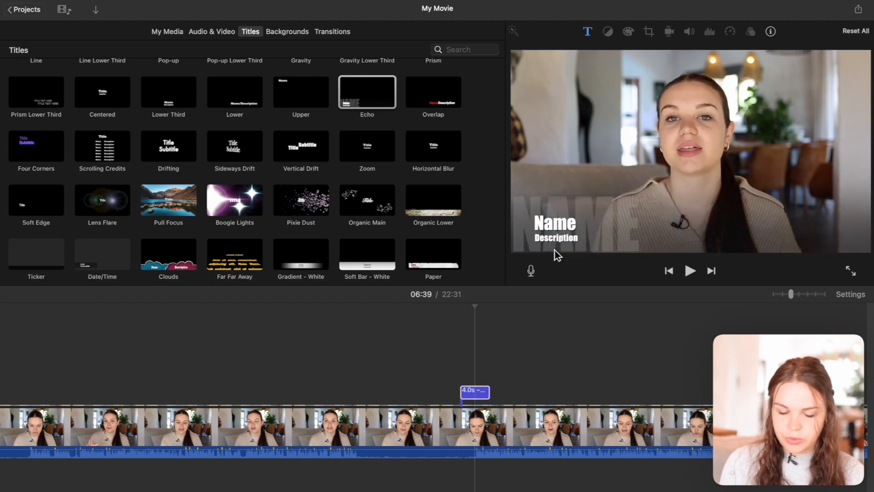
key(Delete)
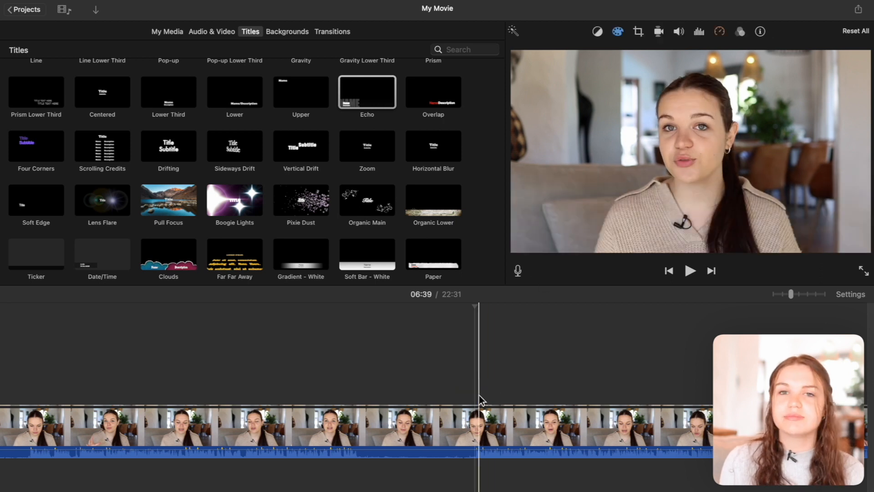
Browse the remaining title styles and preview the Drifting title.
scroll(332, 207, down, 5)
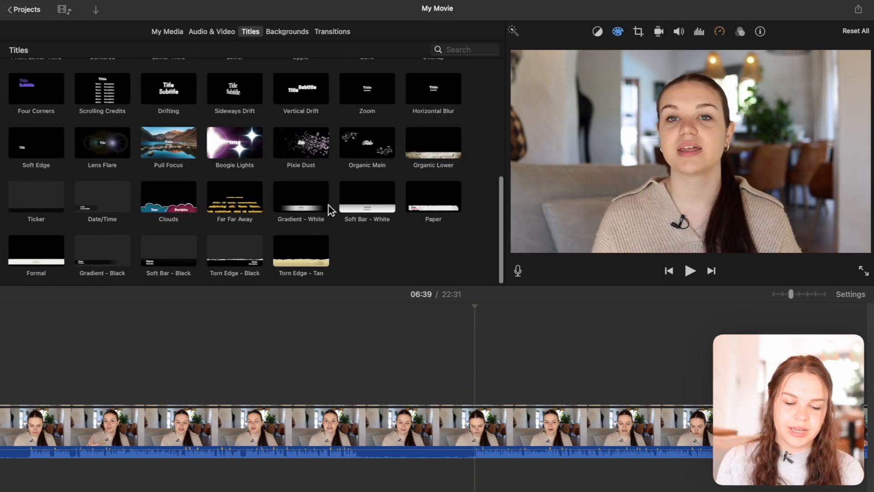
scroll(329, 205, up, 10)
scroll(329, 206, down, 5)
click(183, 237)
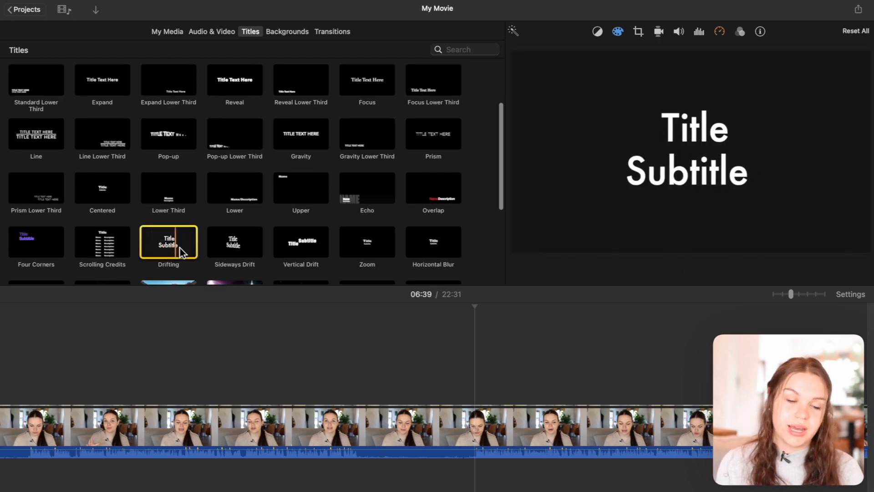
scroll(227, 152, up, 5)
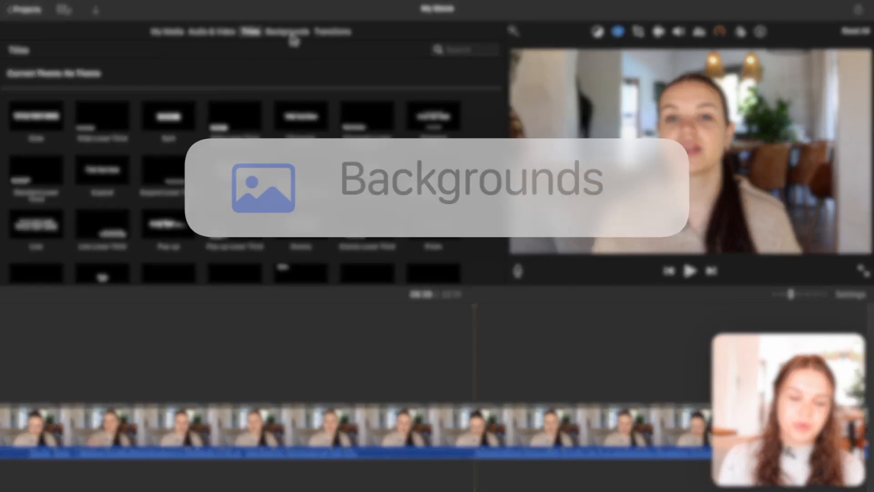
Place the Dots background above the main clip and try changing its Color 1.
click(293, 35)
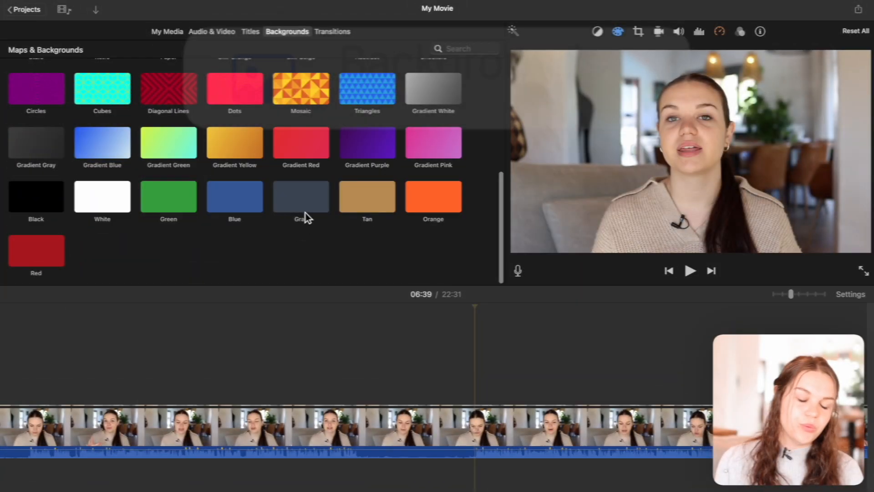
scroll(242, 196, up, 2)
drag(231, 146, 369, 362)
click(366, 423)
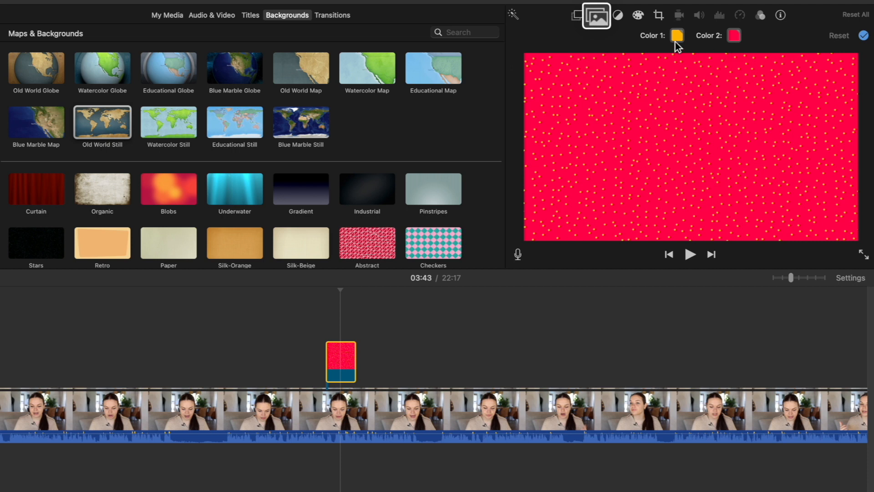
click(677, 37)
click(106, 327)
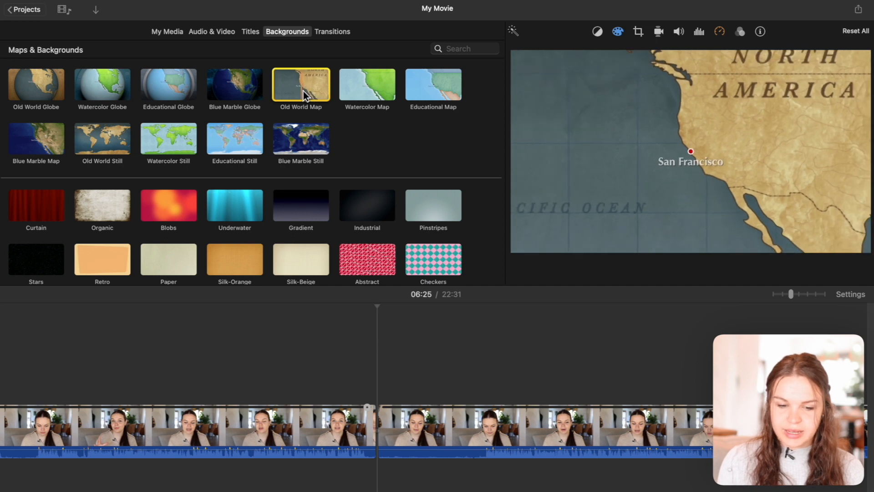
Insert the Old World Map at the 06:25 cut, check its map style choices, delete it, and browse the remaining backgrounds.
drag(304, 91, 380, 426)
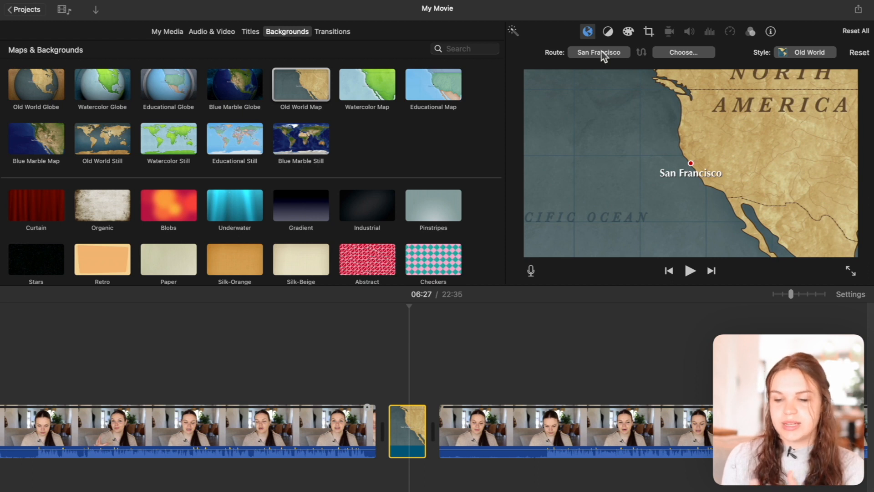
click(799, 59)
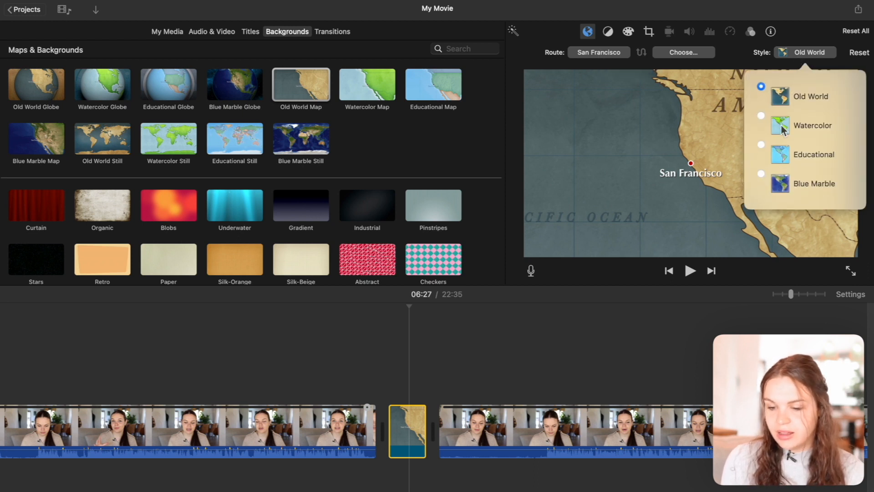
click(646, 168)
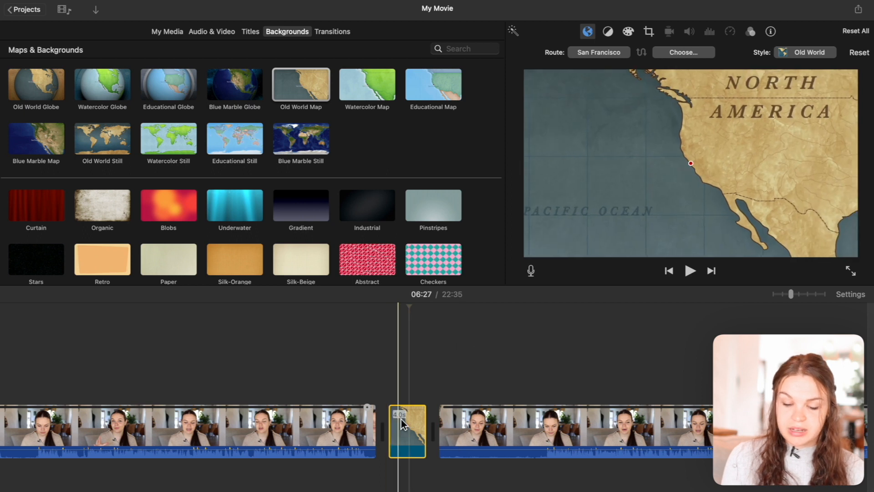
key(Delete)
scroll(332, 120, down, 10)
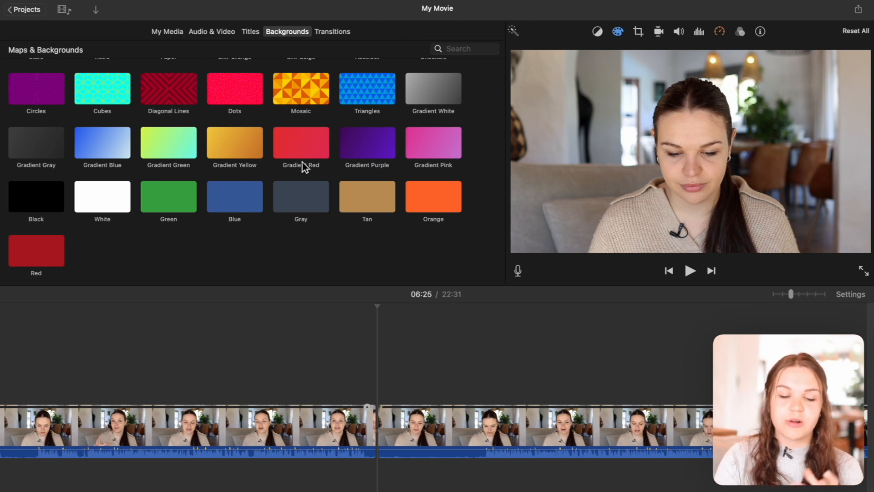
scroll(319, 198, up, 10)
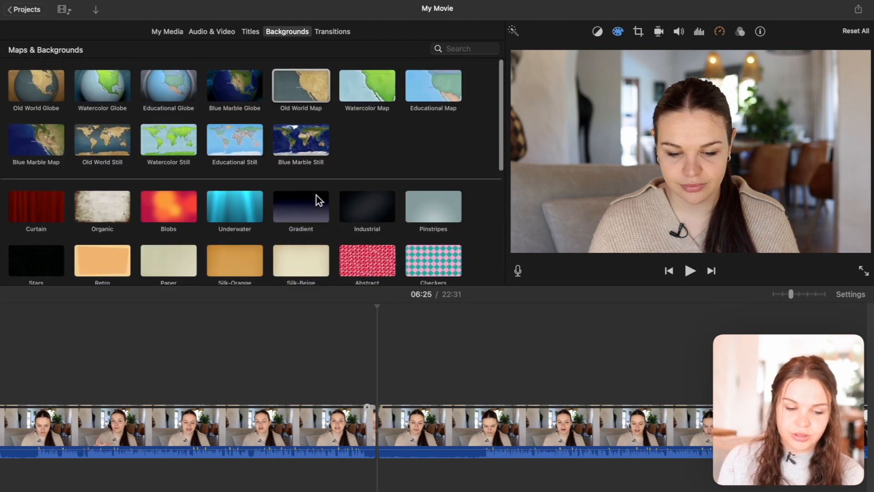
Show the available transitions and trim about 14 seconds off the start of the clip after the 06:25 cut.
click(341, 33)
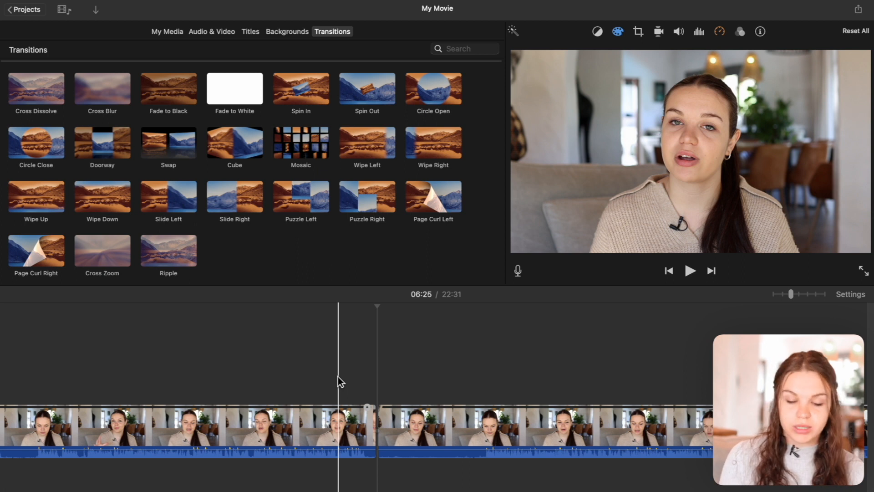
click(411, 427)
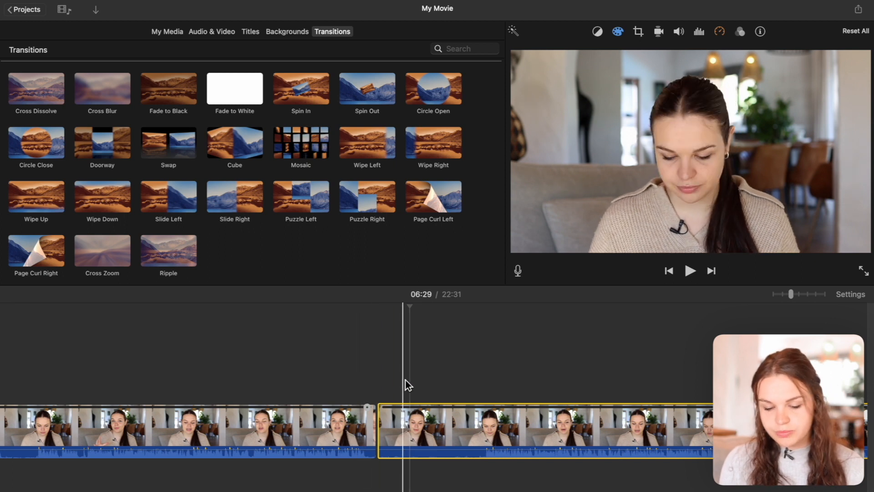
drag(379, 429, 489, 430)
Add a Page Curl Right transition with a 1.0 s duration between the two clips and play past the cut.
click(238, 98)
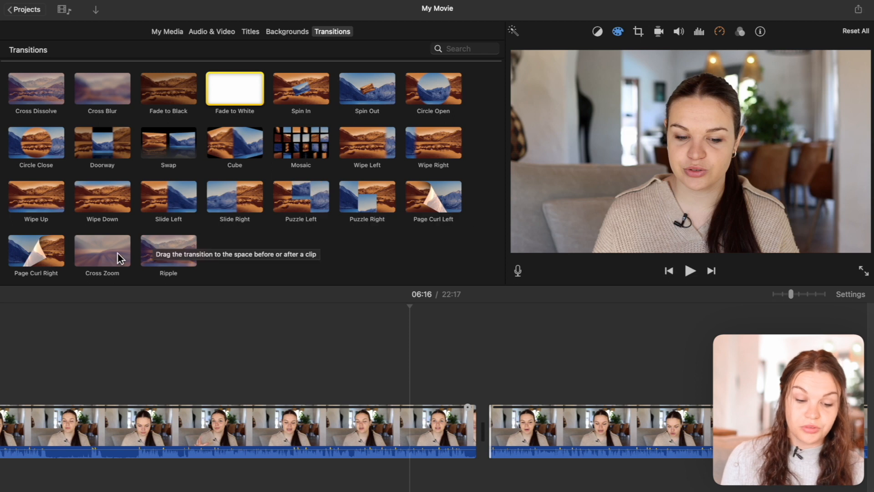
click(34, 243)
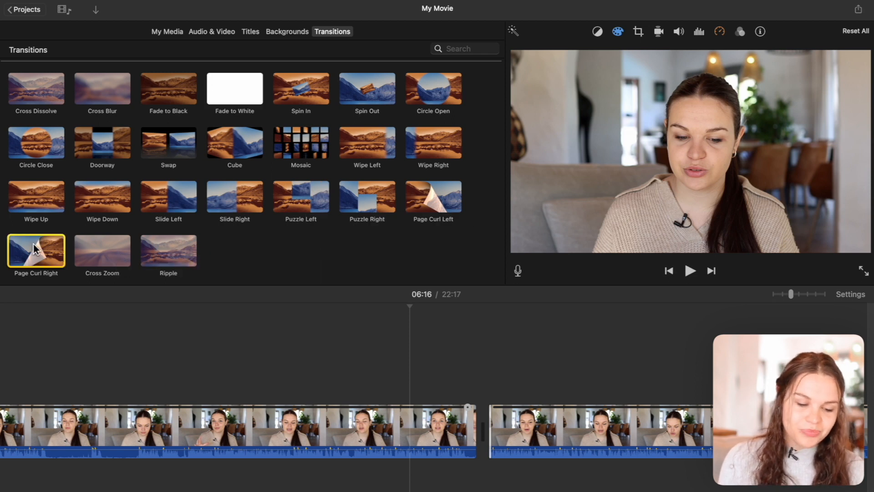
drag(26, 247, 474, 436)
click(482, 433)
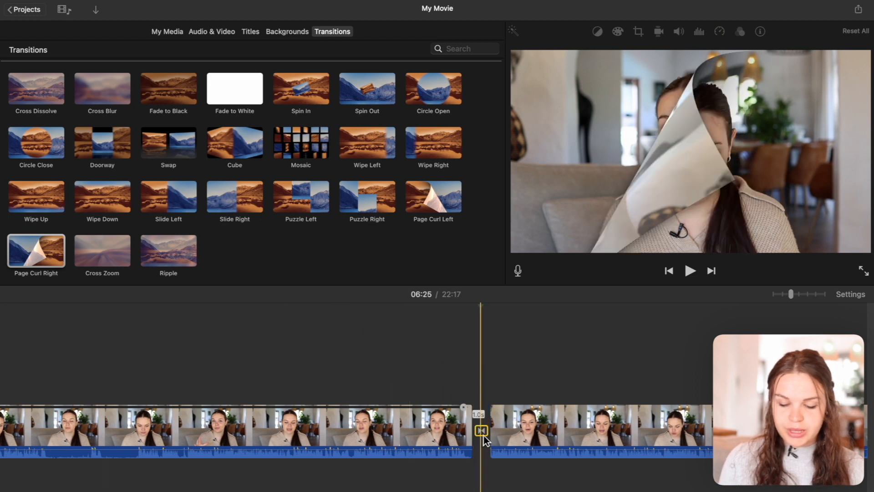
double_click(483, 433)
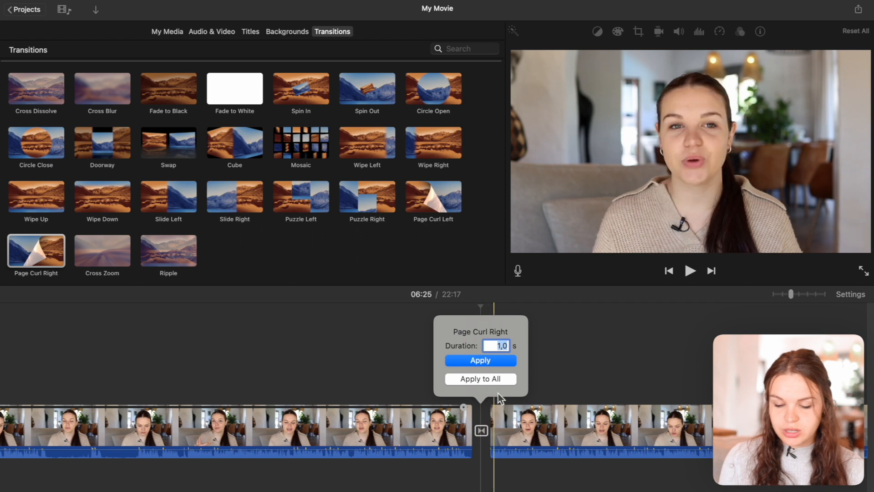
click(492, 364)
key(space)
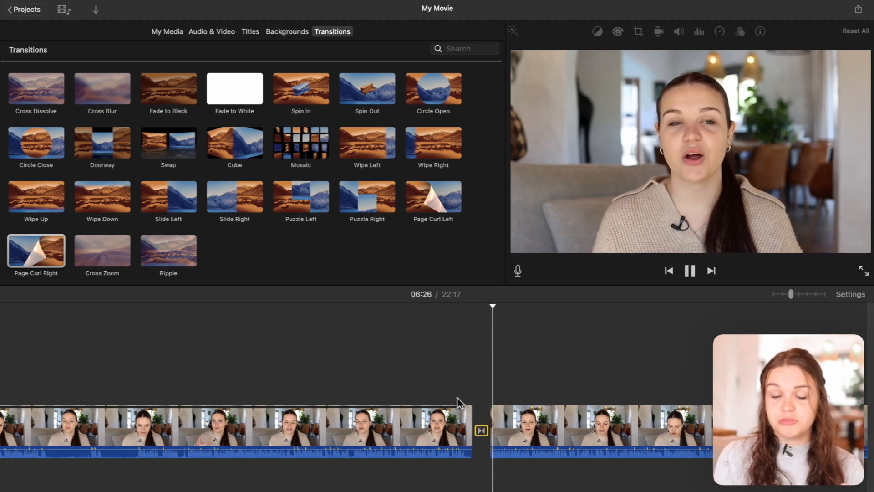
key(space)
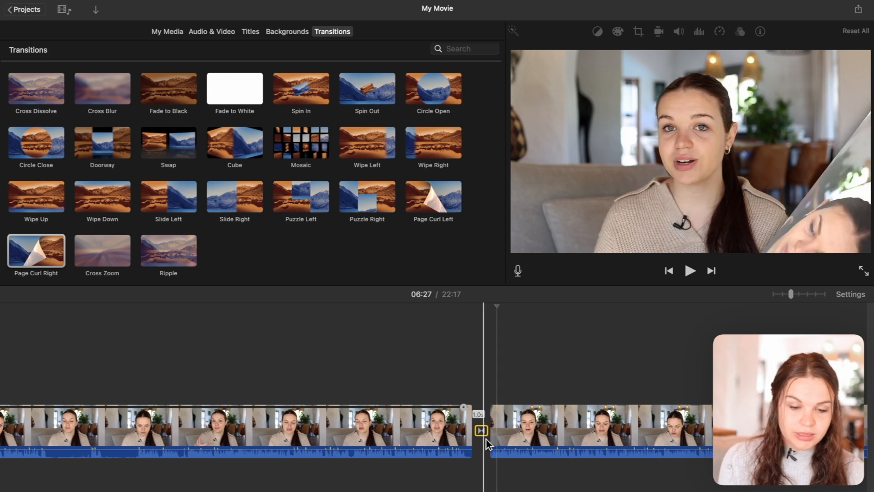
Import the overlay media and place the green-screen loading clip above the main video at about 00:33.
scroll(436, 195, up, 2)
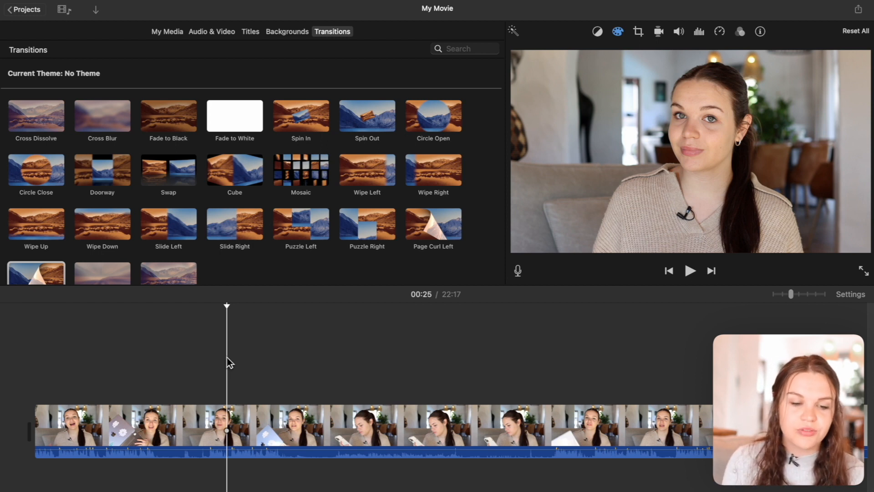
click(95, 12)
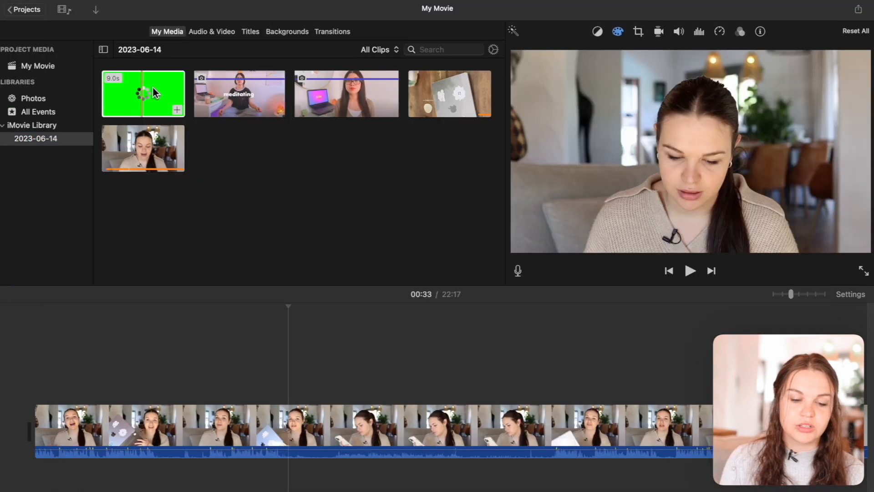
click(147, 87)
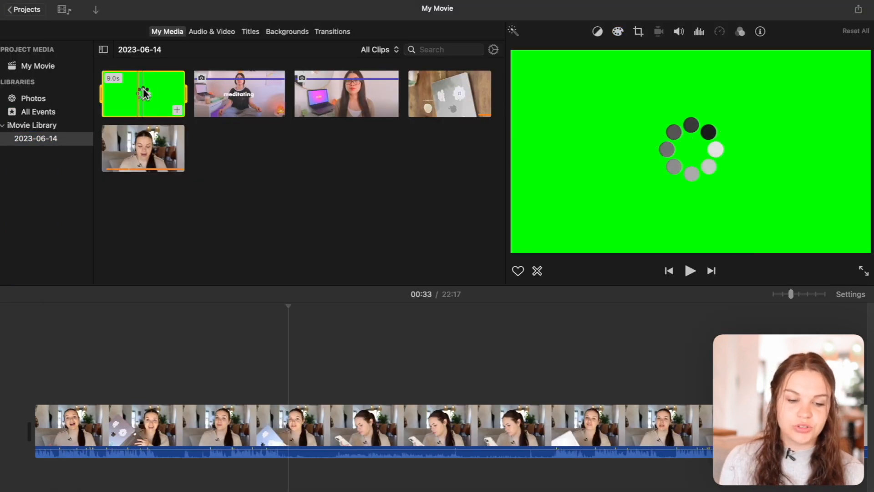
drag(318, 298, 283, 367)
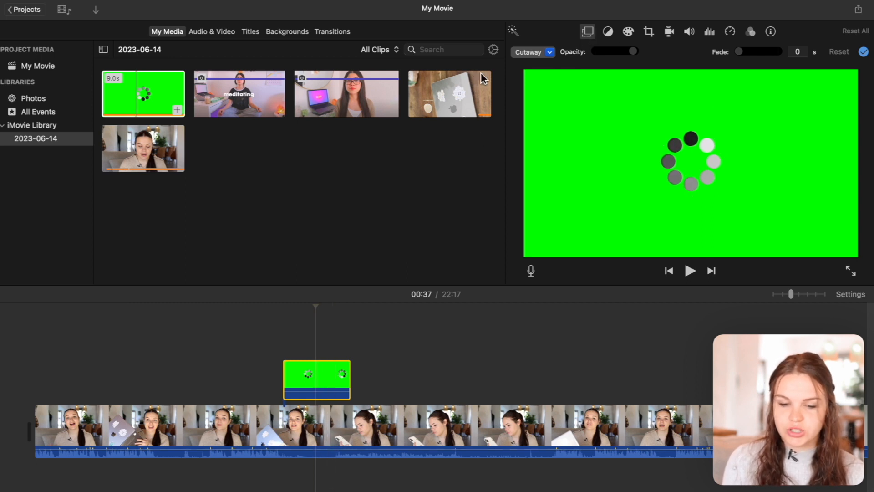
Place the sticker-covered laptop clip above the main video, starting just before 00:53, and skim through its opening.
click(431, 86)
drag(431, 85, 433, 359)
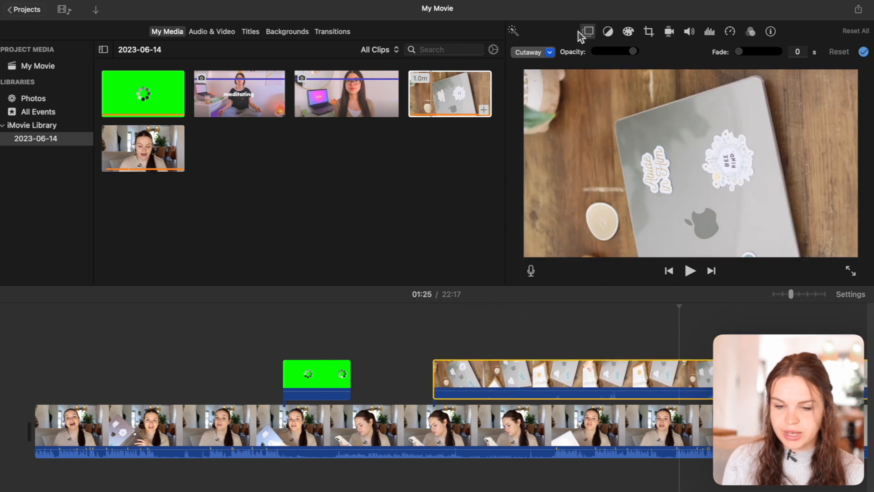
click(499, 346)
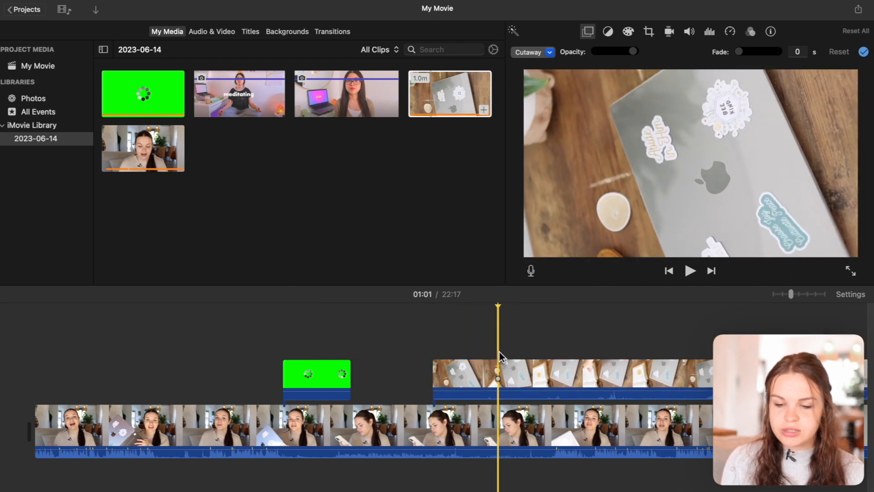
click(464, 367)
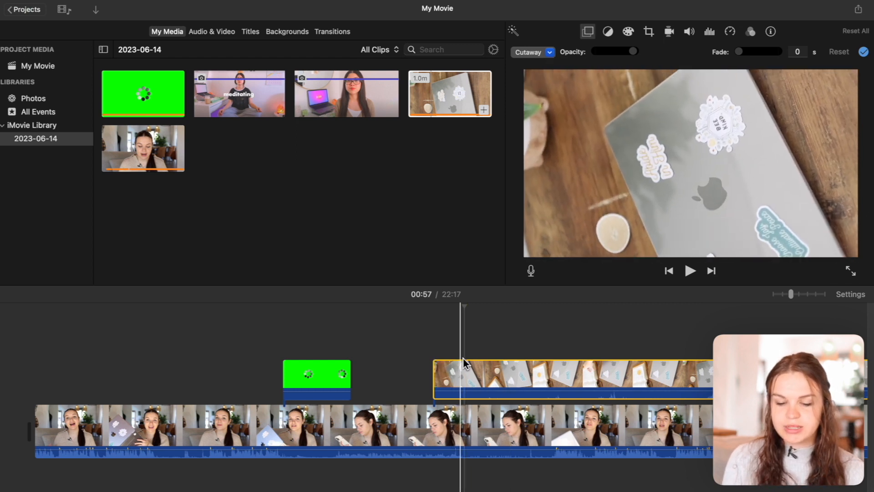
click(509, 343)
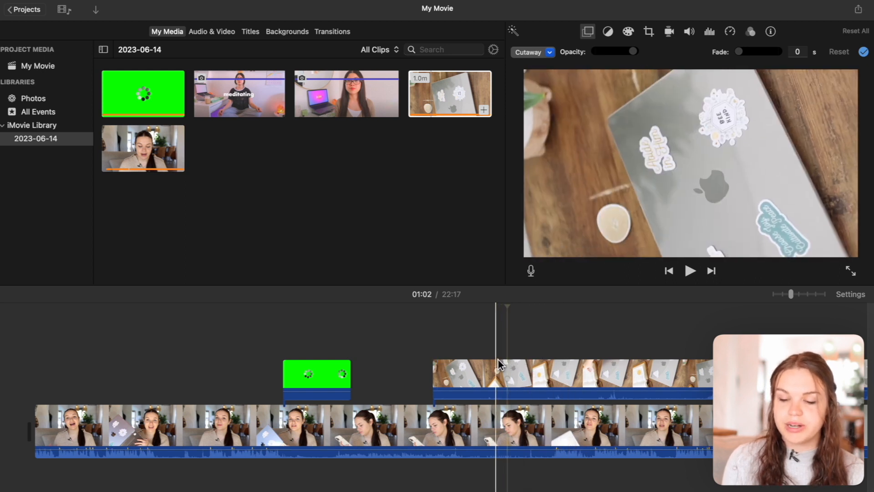
click(494, 347)
Set the laptop overlay to Split Screen, try the Top position, and return it to Left.
click(491, 364)
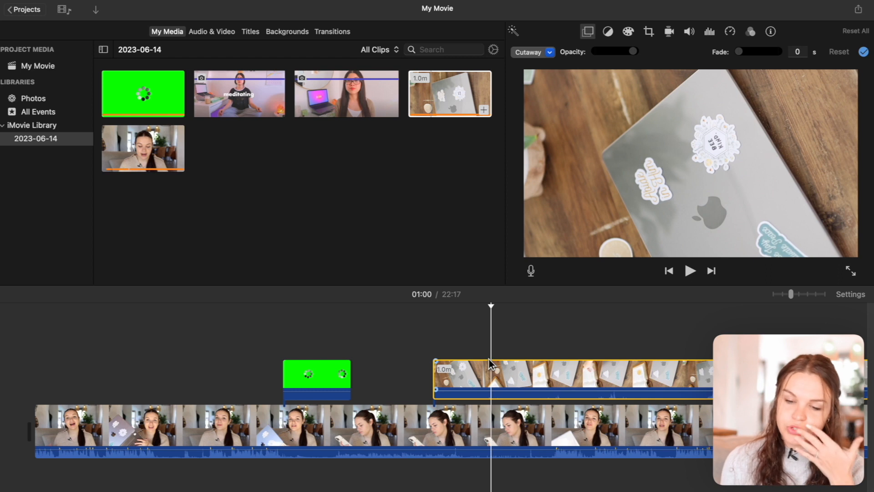
click(550, 52)
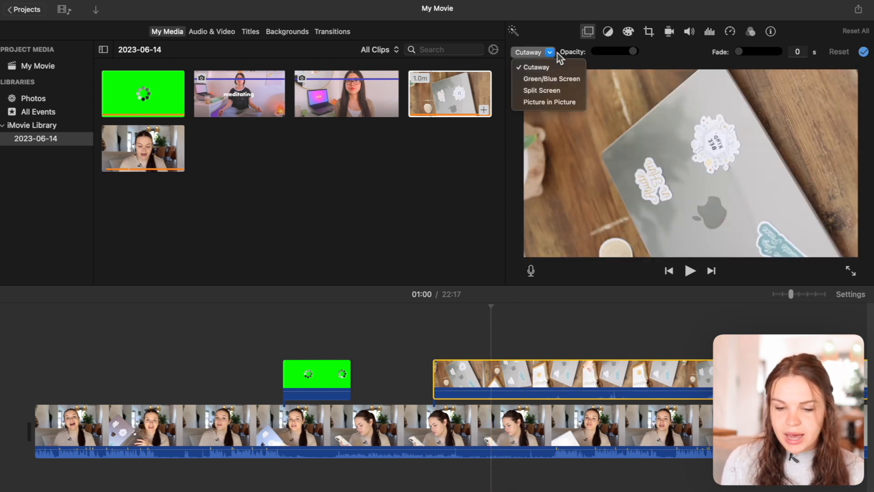
click(552, 91)
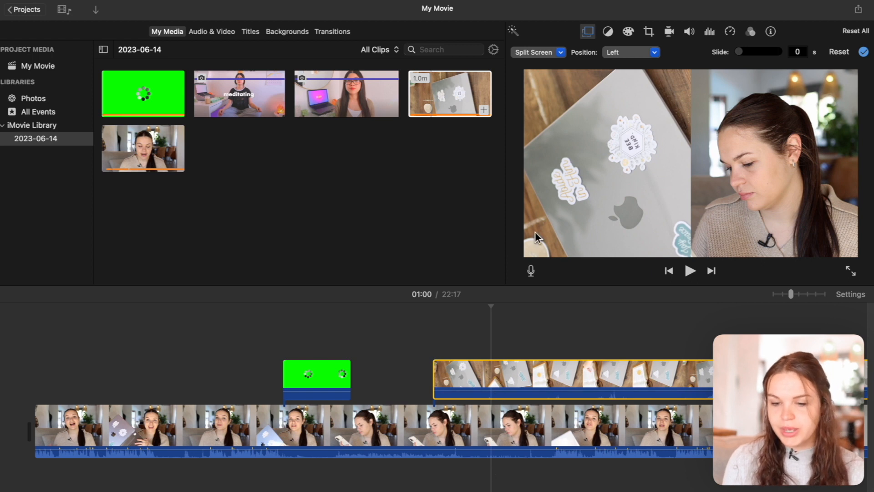
click(629, 53)
click(627, 88)
click(635, 54)
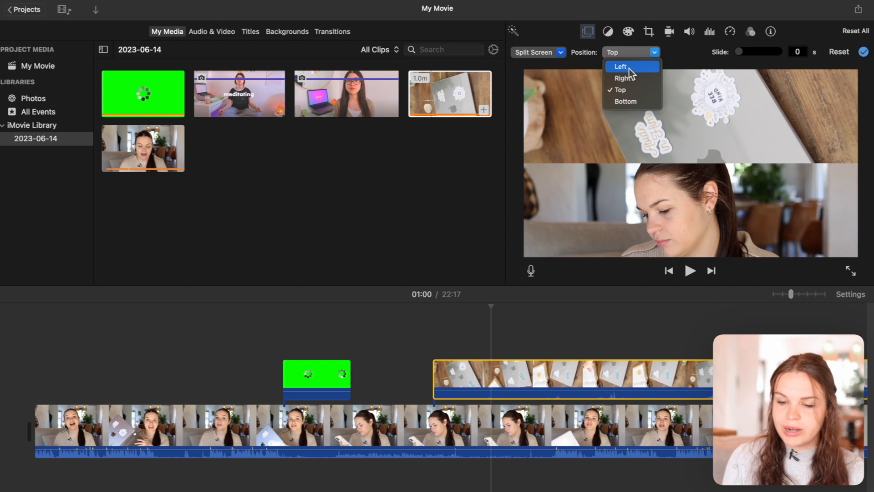
click(627, 64)
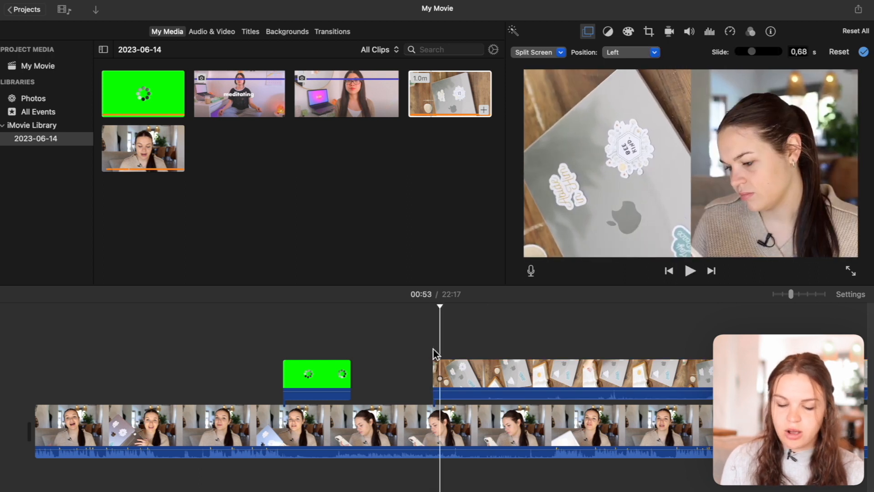
Set the split screen's slide duration to 0.68 s and play the start of the laptop overlay.
click(432, 347)
key(space)
key(space)
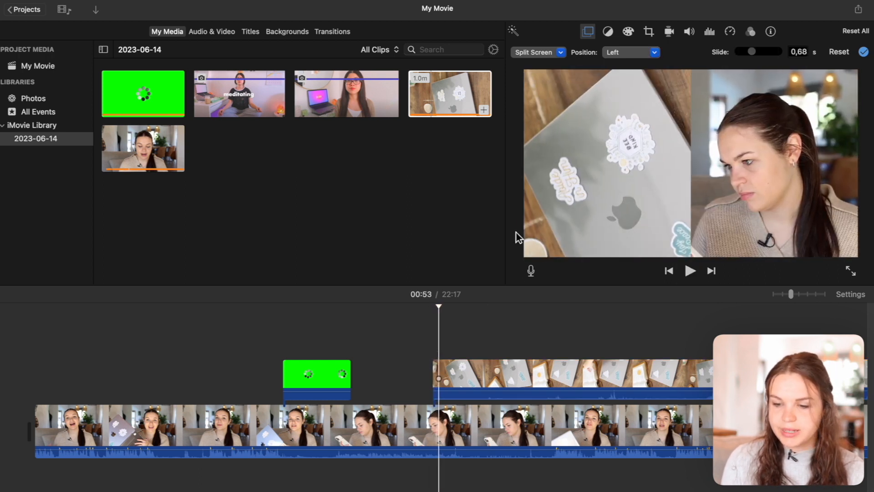
mouse_move(750, 52)
mouse_down()
mouse_move(741, 52)
mouse_move(751, 53)
mouse_up()
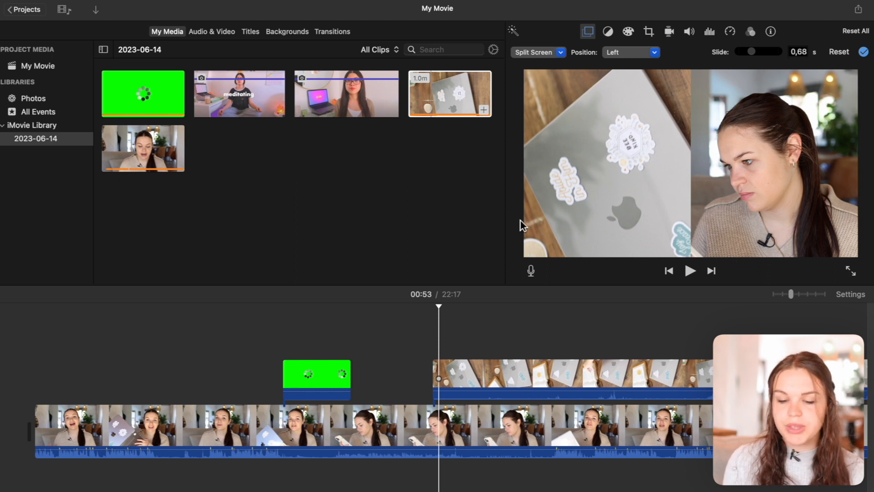
Change the laptop overlay's mode to Picture in Picture.
click(452, 383)
click(563, 54)
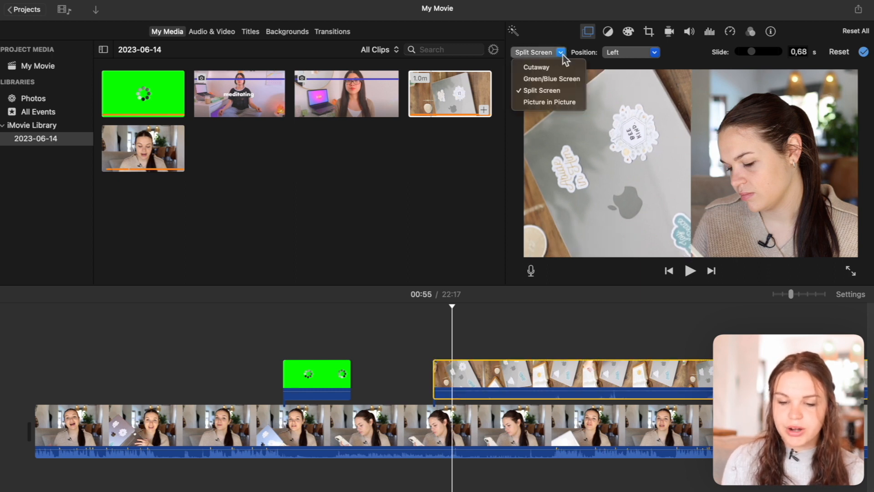
click(553, 103)
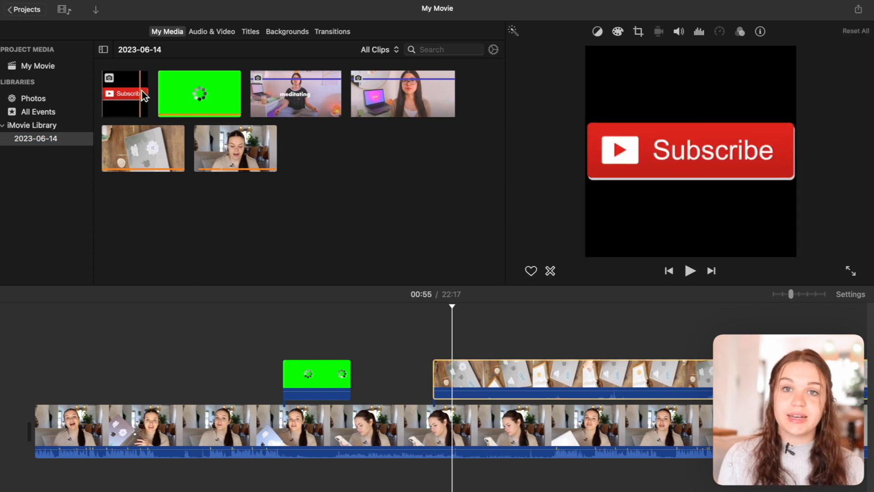
Place the Subscribe button image above the main video, just before the laptop overlay.
click(131, 72)
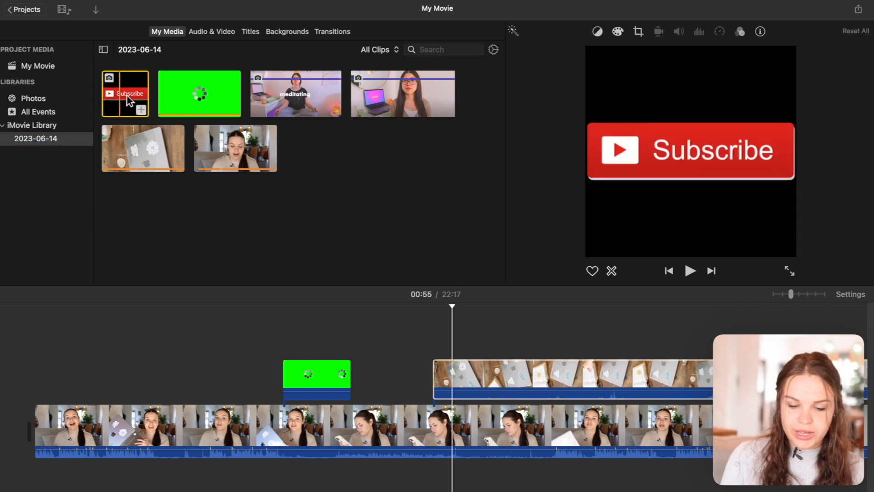
drag(403, 319, 403, 319)
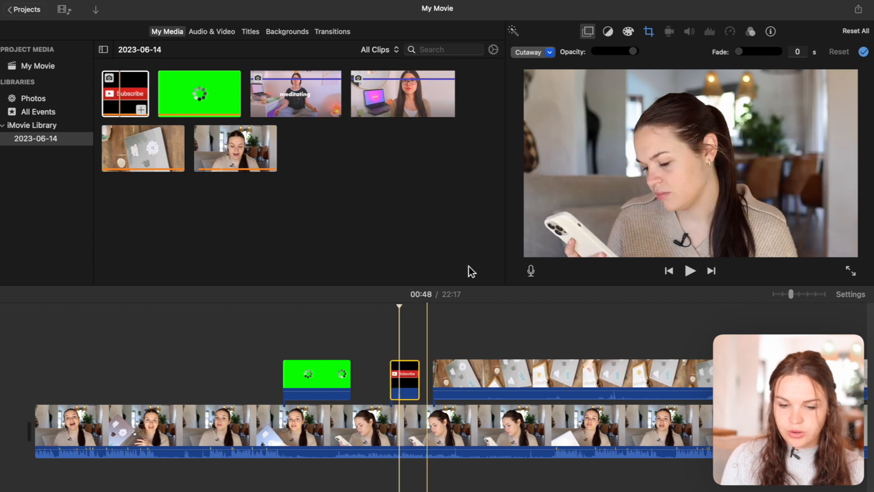
Change the Subscribe image to Picture in Picture, enlarge it slightly and place it in the frame's lower-left corner.
click(547, 53)
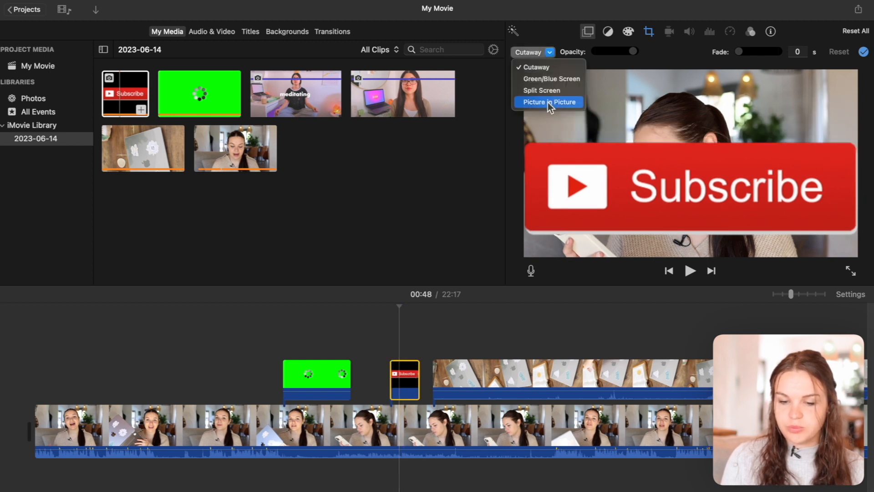
click(547, 101)
drag(776, 124, 581, 242)
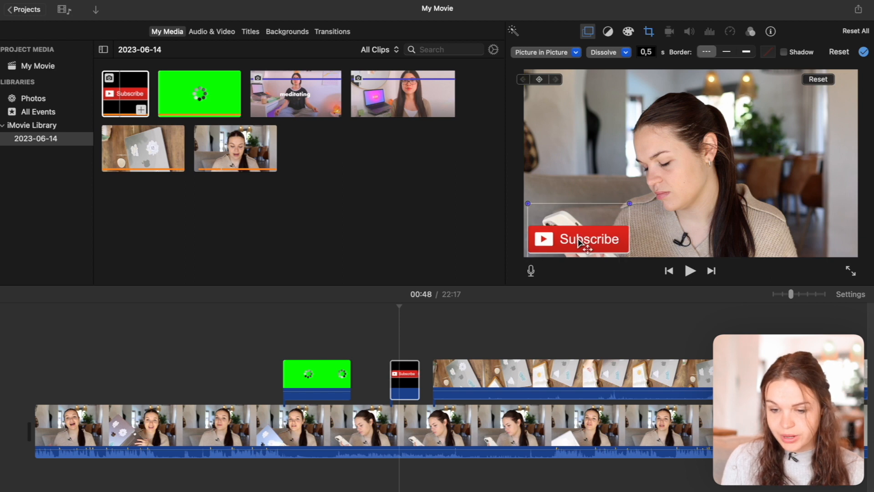
Check the transition styles offered for the Subscribe picture-in-picture, keep Dissolve, and play the overlay.
click(625, 52)
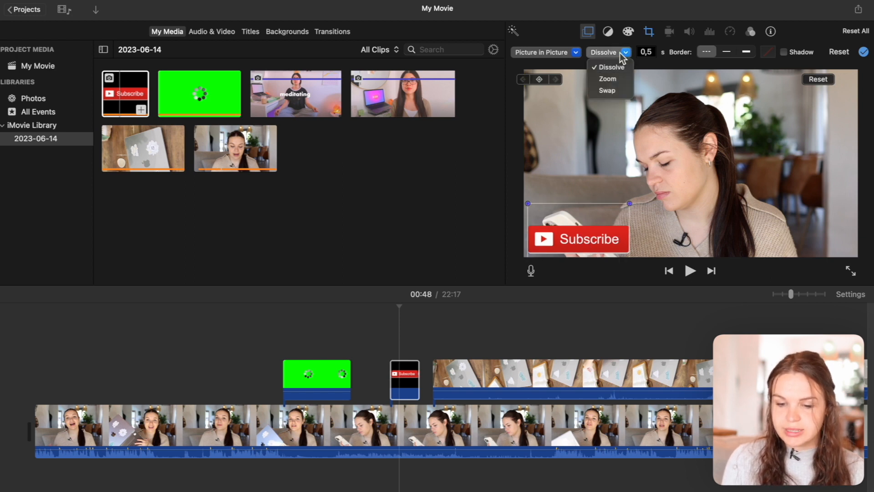
click(622, 54)
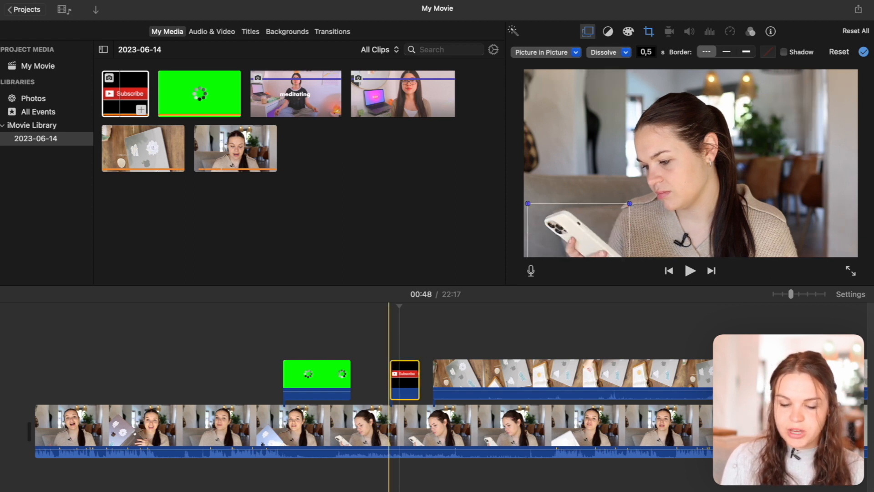
key(space)
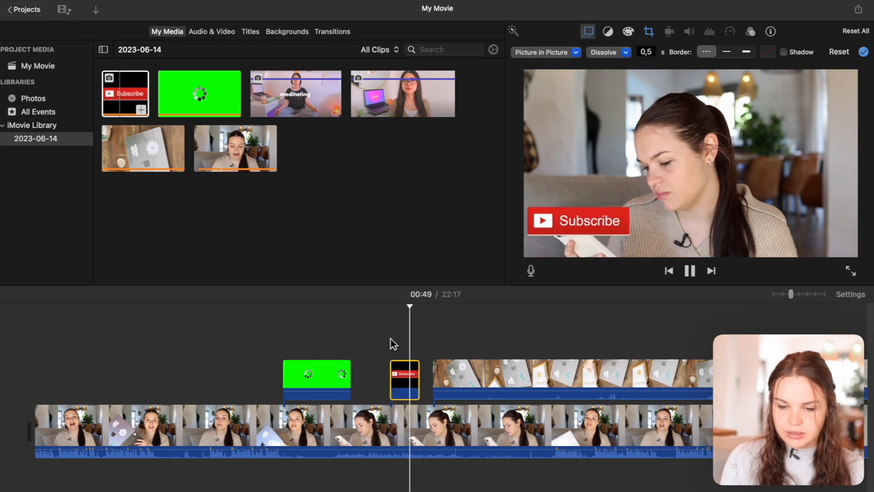
Try the thin and thick borders on the Subscribe picture-in-picture and return it to no border.
click(727, 52)
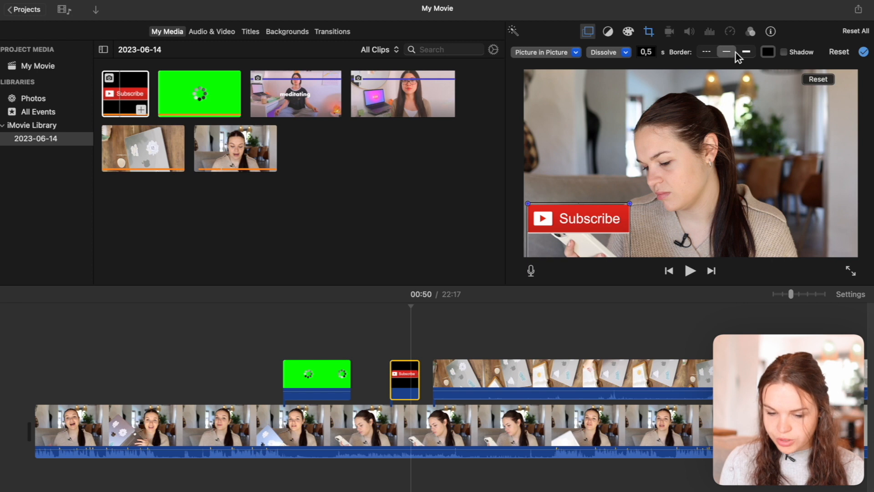
click(704, 55)
click(722, 56)
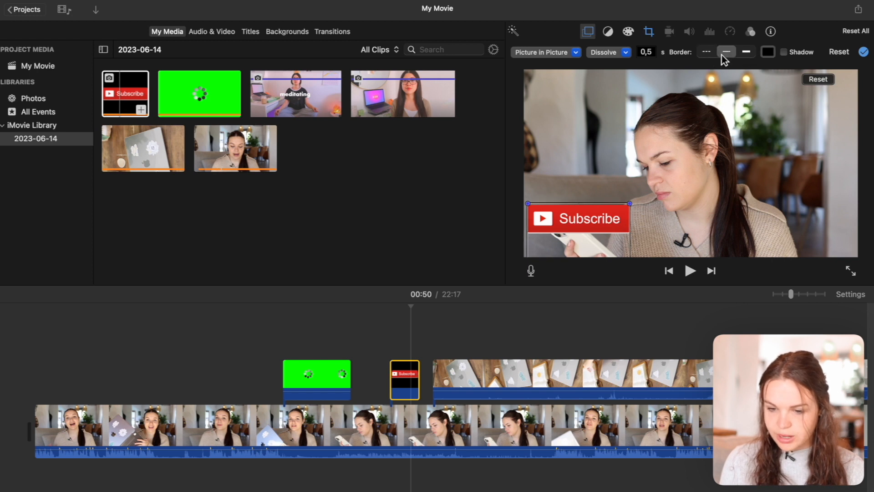
click(744, 55)
click(720, 55)
click(707, 55)
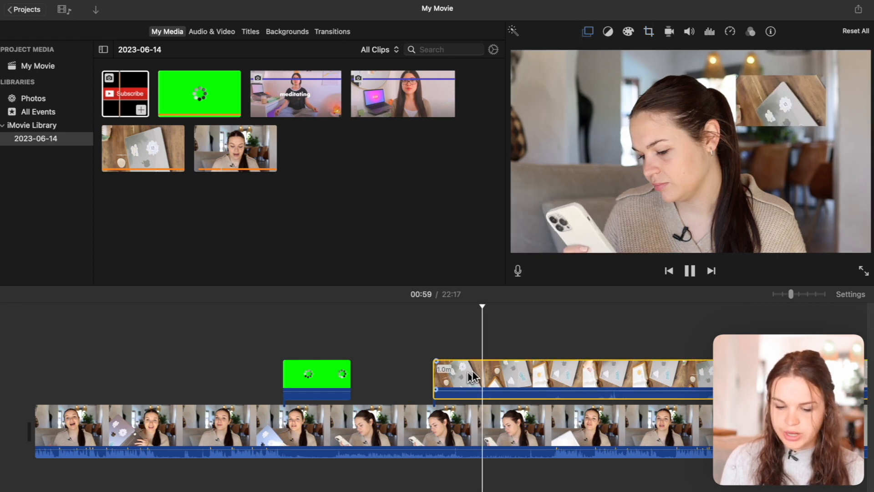
Stop playback, enlarge the laptop picture-in-picture and move it to the lower-left corner of the frame.
click(484, 342)
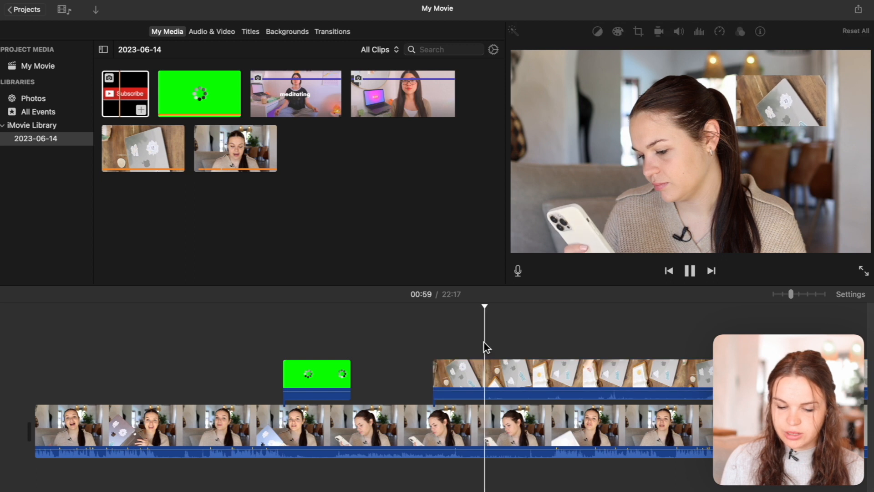
key(space)
click(491, 366)
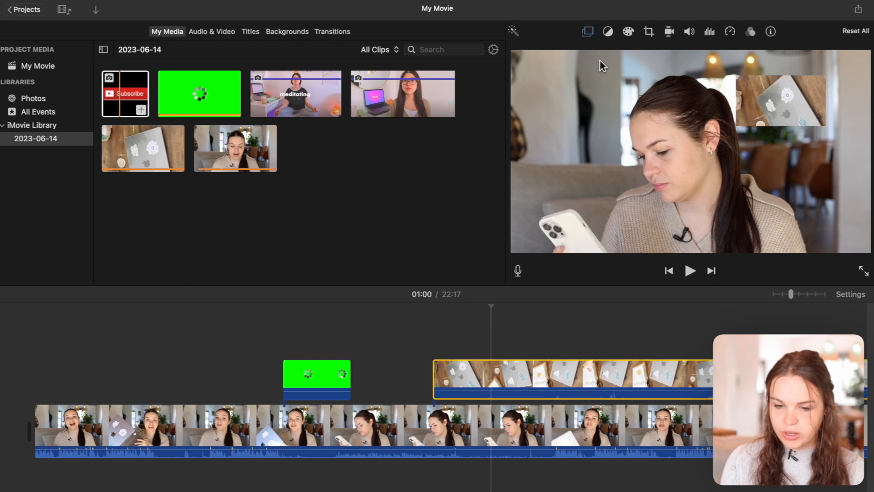
click(588, 32)
click(746, 129)
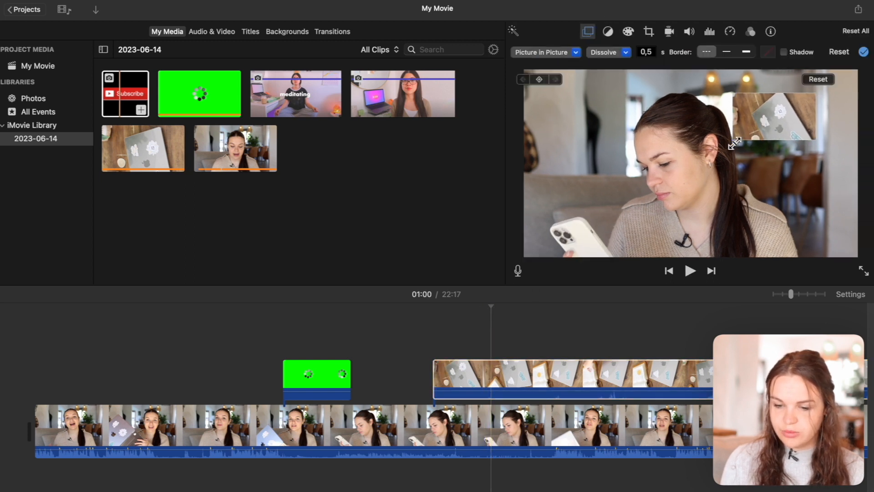
drag(747, 126, 589, 214)
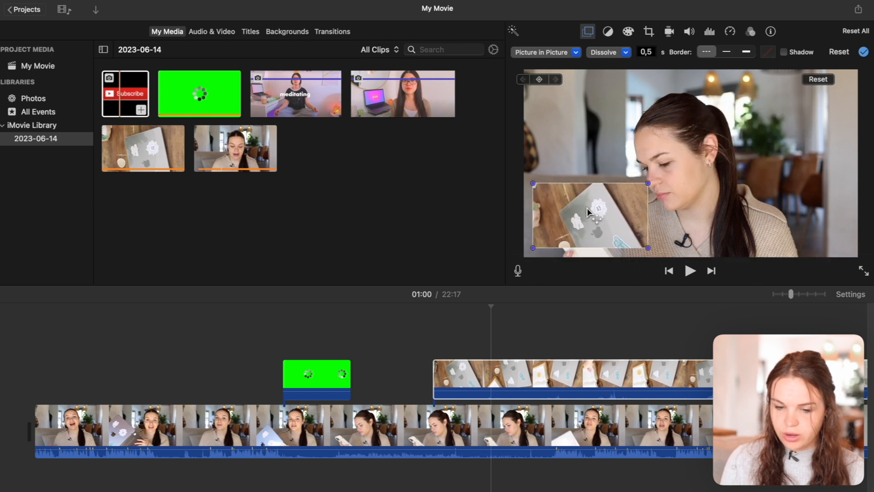
click(450, 358)
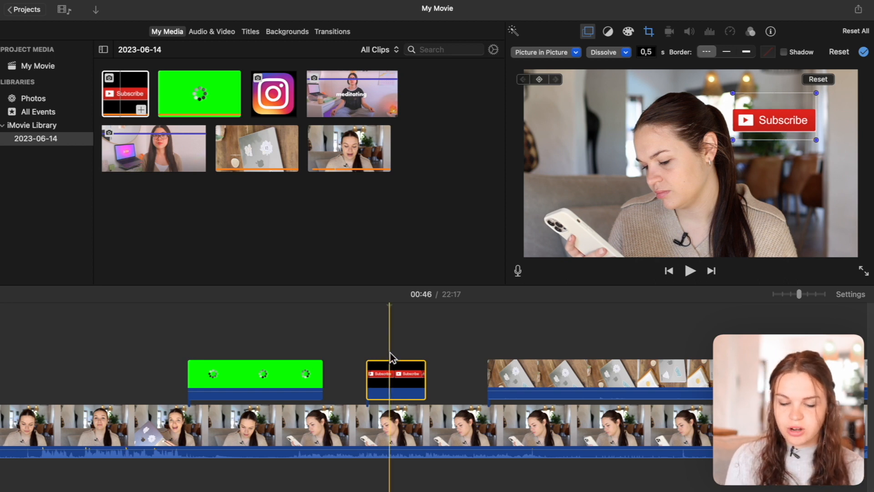
Set the Subscribe image's crop style to Fit, enlarge its picture-in-picture and place it in the frame's lower-left corner.
click(648, 31)
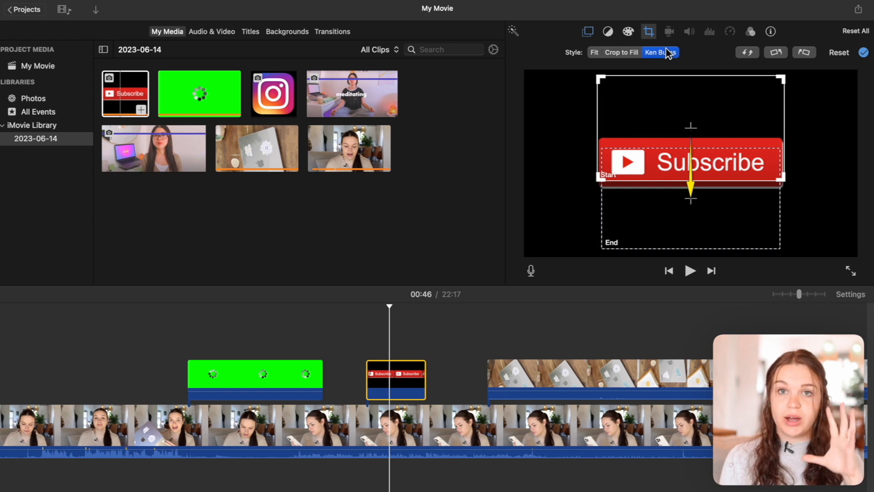
click(594, 53)
click(588, 32)
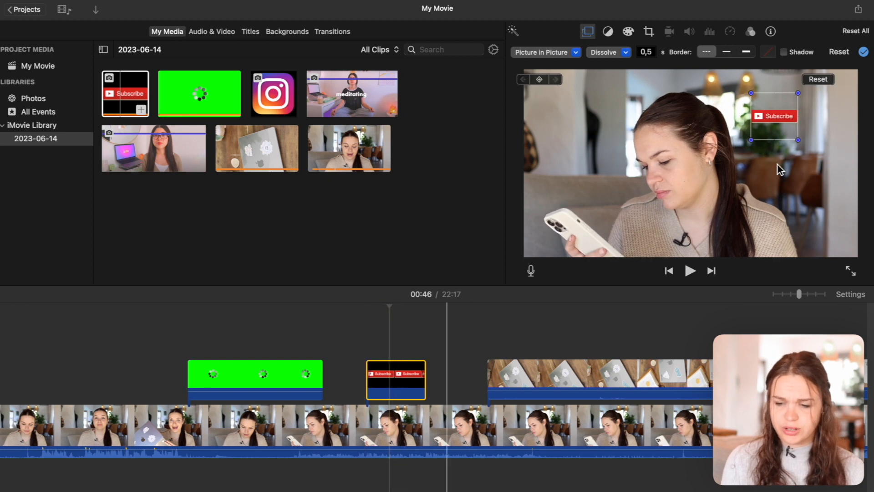
drag(751, 140, 713, 181)
drag(756, 150, 582, 246)
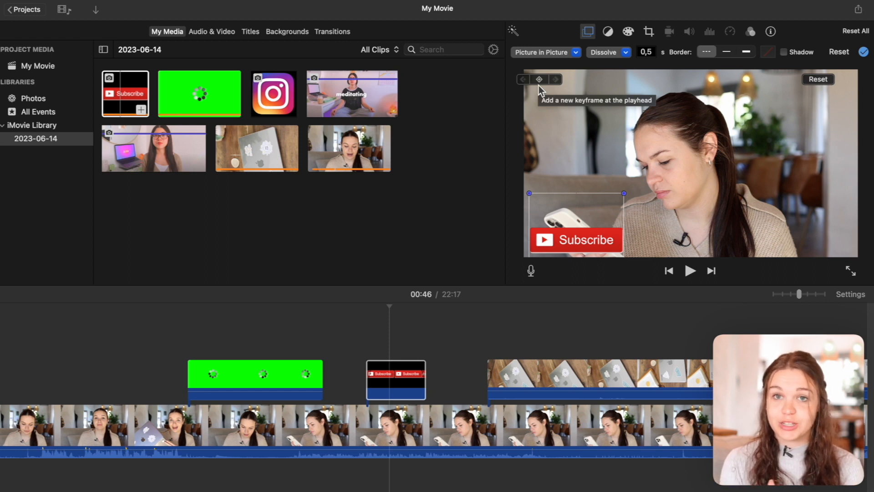
Add a keyframe near the start of the Subscribe clip, at 00:45, with the overlay in the lower-left corner.
click(373, 351)
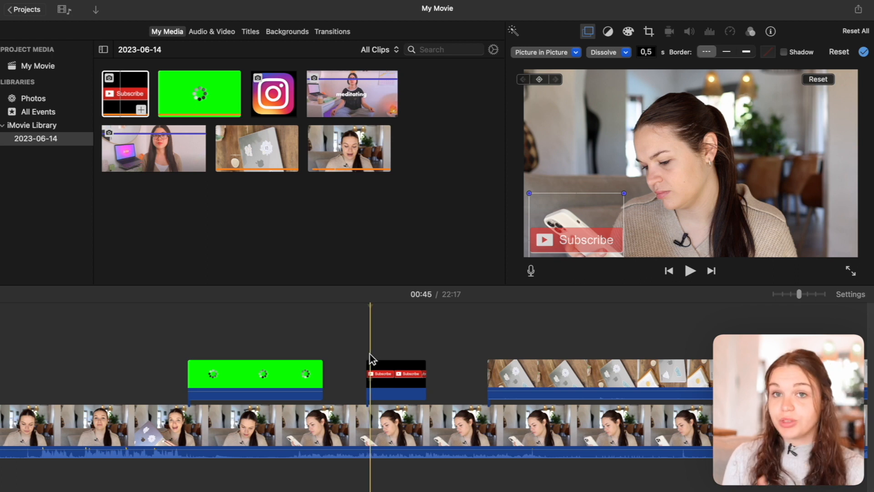
click(376, 384)
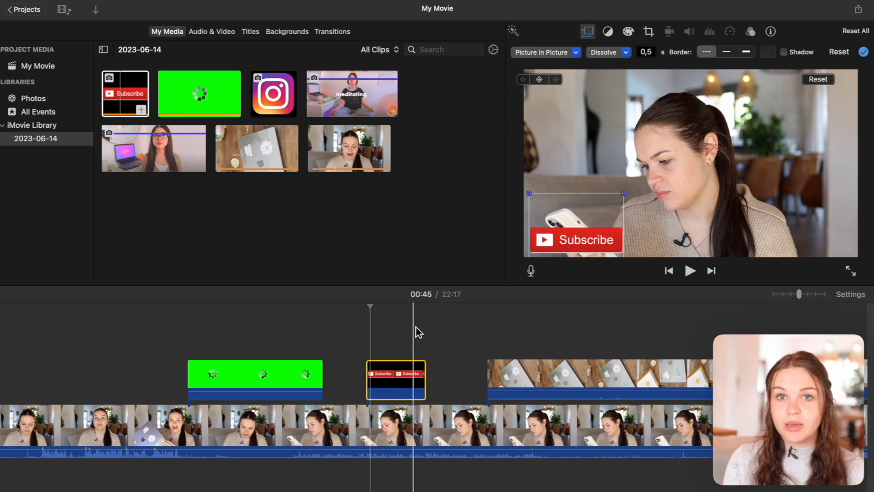
click(383, 337)
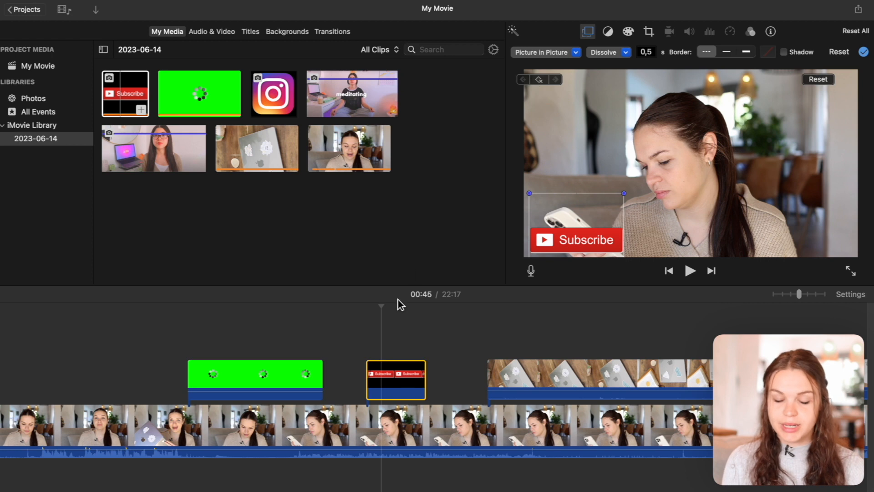
Animate the Subscribe overlay to the frame's centre at 00:46 and the right side at 00:47, and play the movement.
click(397, 377)
drag(586, 239, 682, 156)
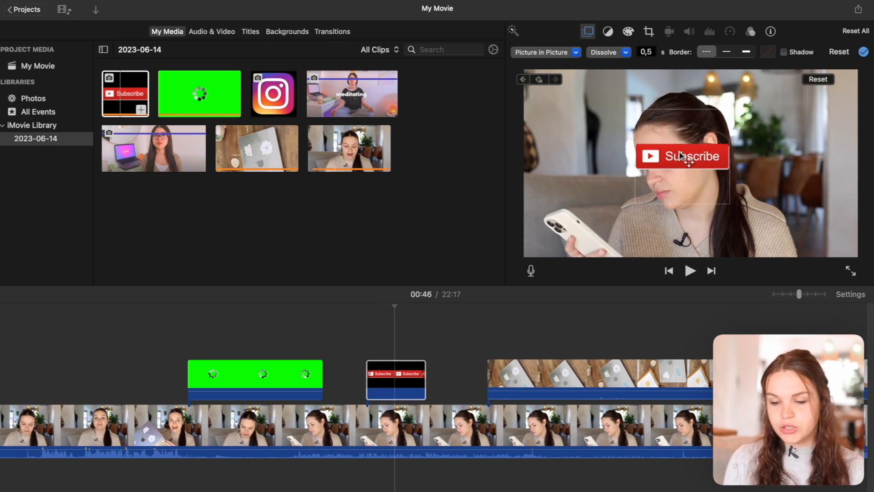
click(414, 343)
drag(689, 161, 766, 188)
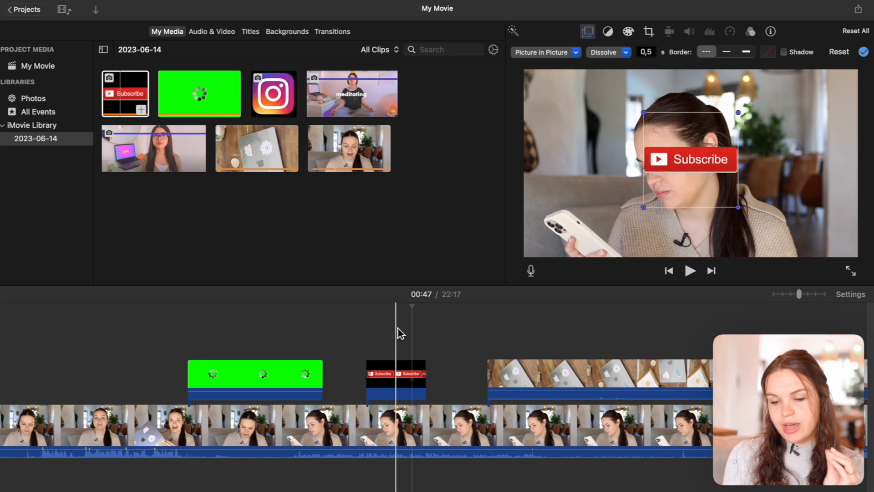
key(space)
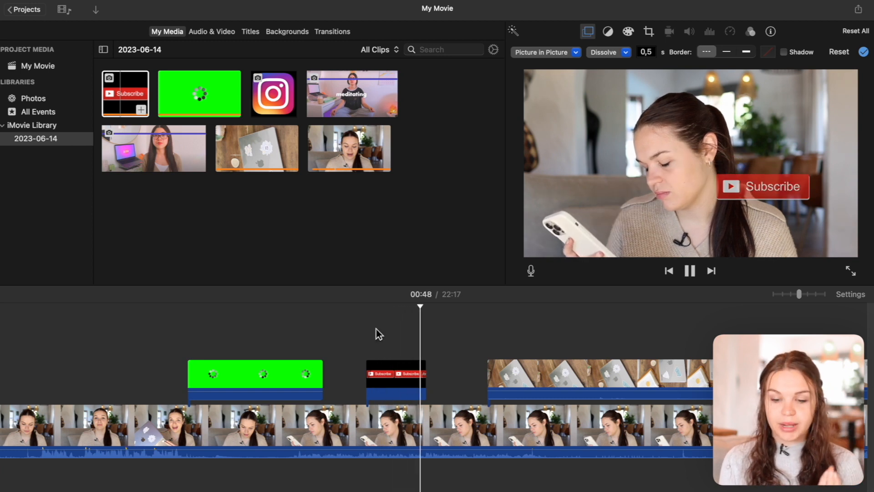
key(space)
Position the Subscribe overlay outside the left edge of the frame at 00:46 as the start of its slide-in.
click(383, 332)
click(391, 376)
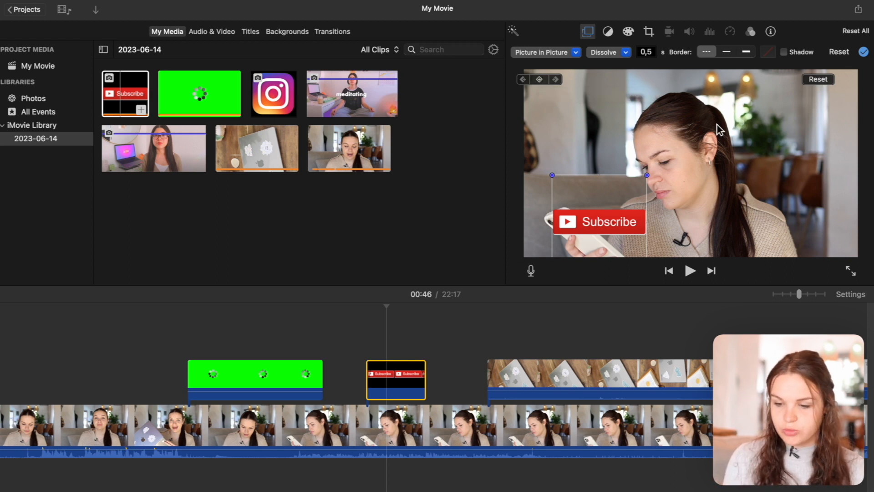
mouse_move(556, 221)
mouse_down()
mouse_move(664, 105)
mouse_move(610, 166)
mouse_move(503, 234)
mouse_up()
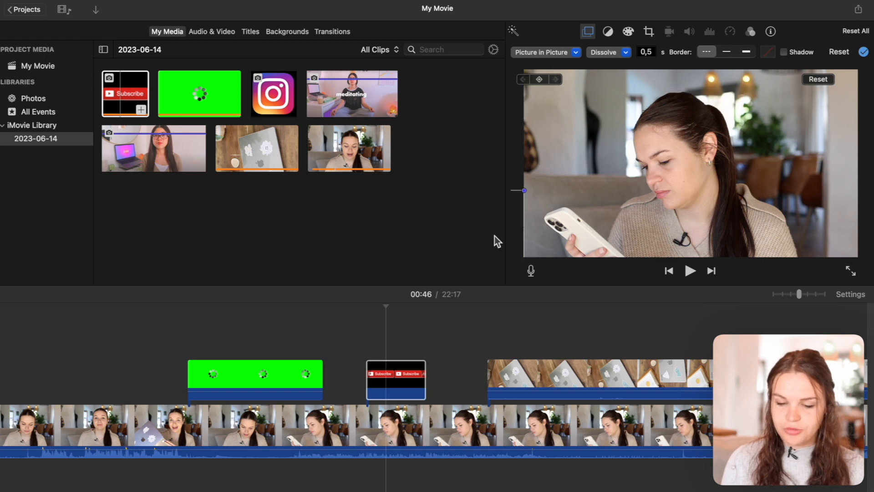
Bring the Subscribe overlay into the frame's lower-left corner at 00:48 and play the slide-in animation.
click(392, 368)
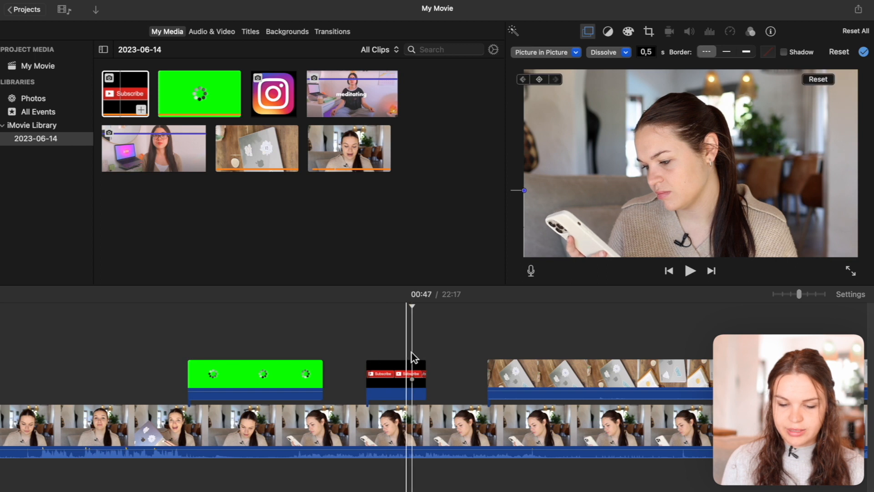
click(417, 371)
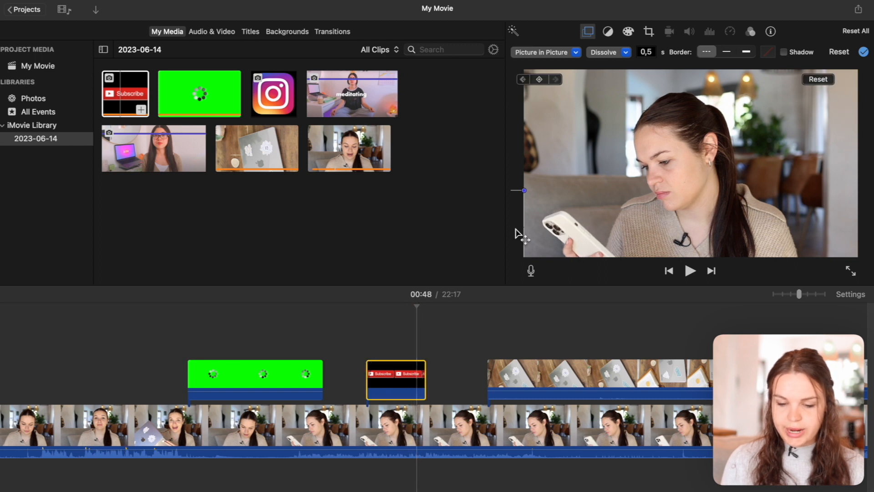
drag(588, 234, 522, 229)
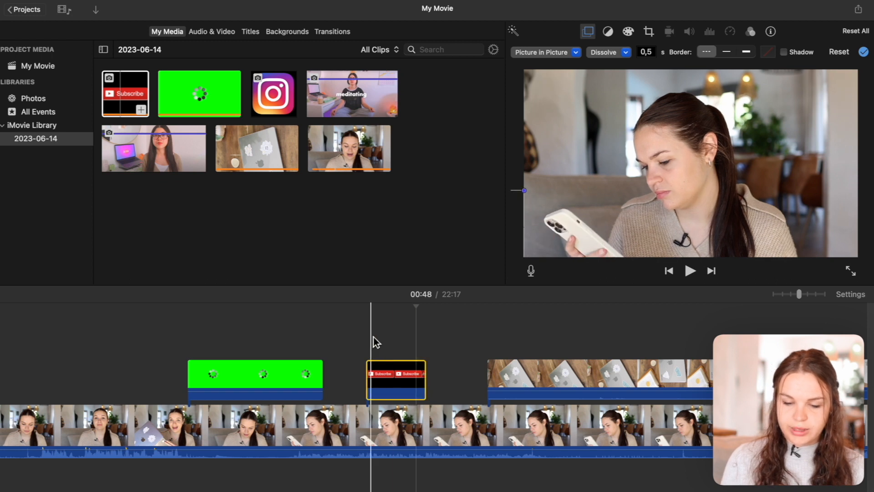
key(space)
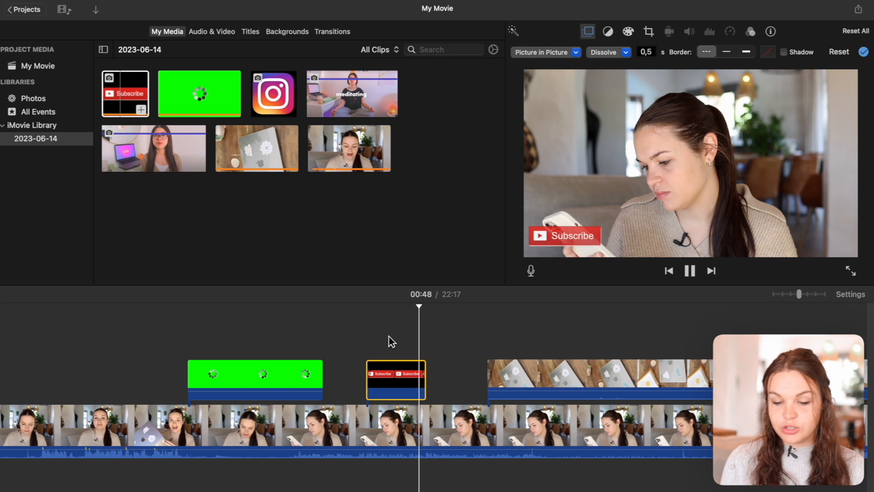
key(space)
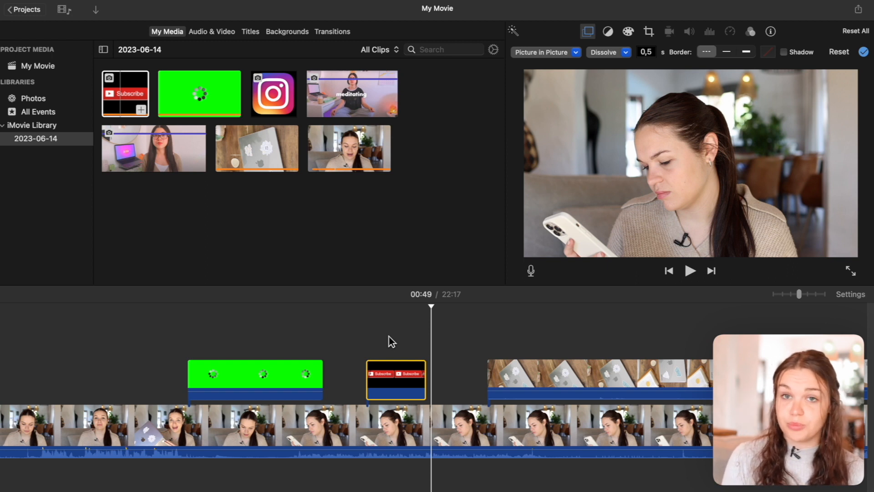
Shift the Subscribe clip along the timeline towards the laptop overlay so it starts at about 00:46.
click(390, 376)
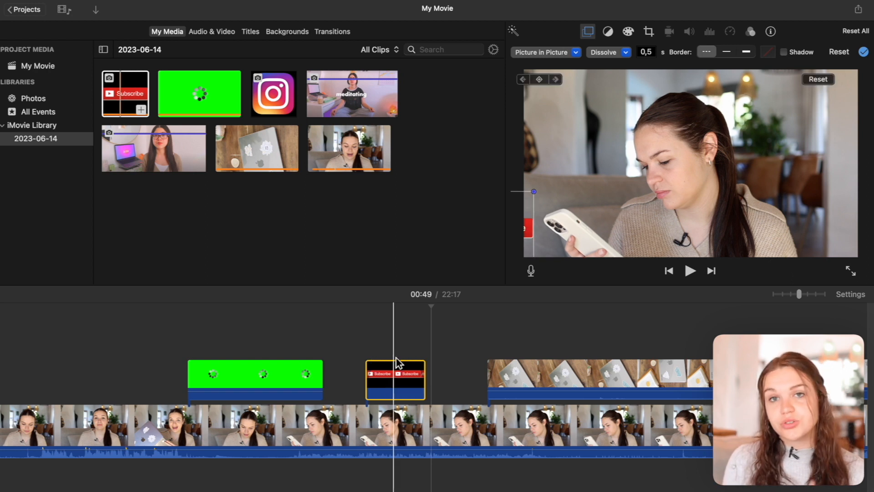
click(465, 352)
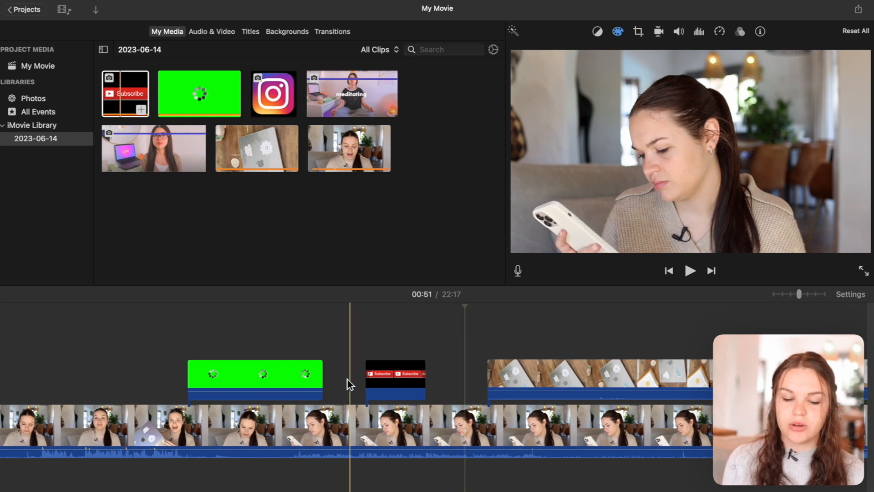
click(394, 395)
drag(395, 401, 416, 398)
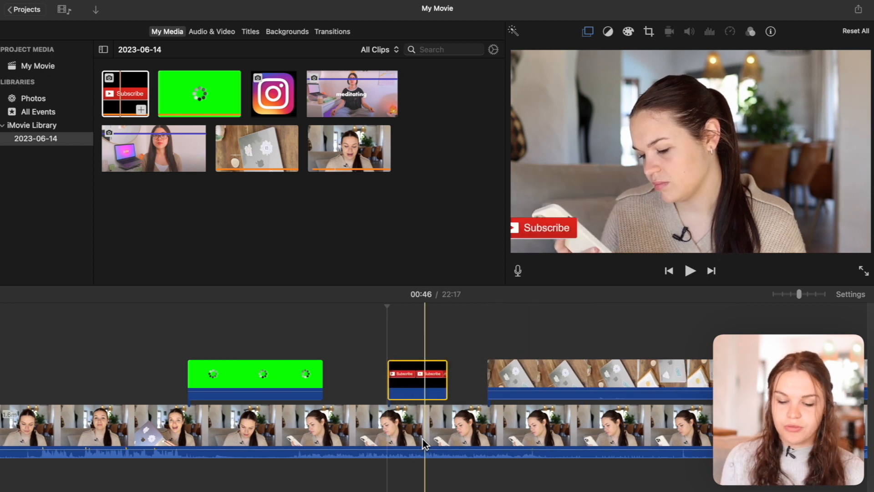
Key out the green background of the loading-spinner overlay using the Green/Blue Screen setting.
click(260, 342)
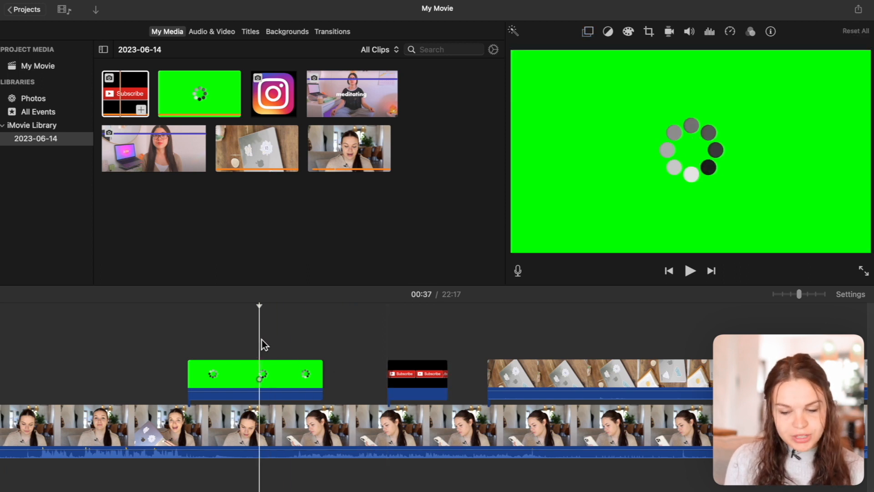
click(254, 373)
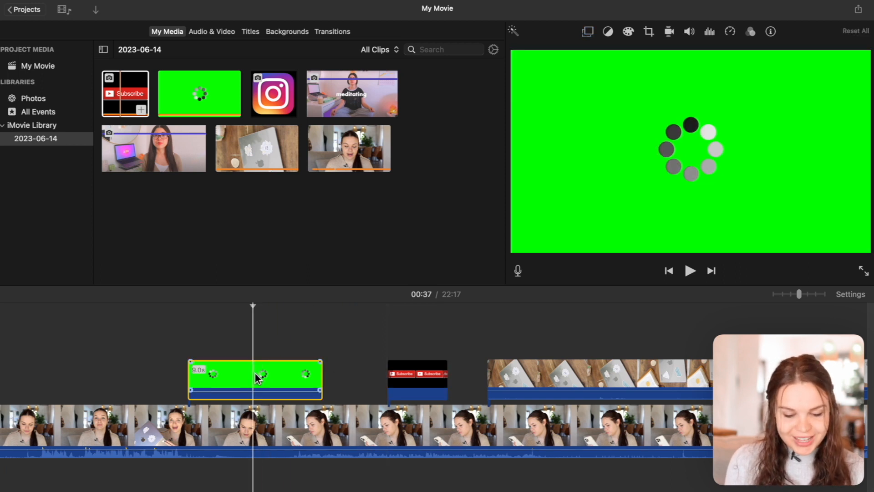
click(587, 31)
click(549, 56)
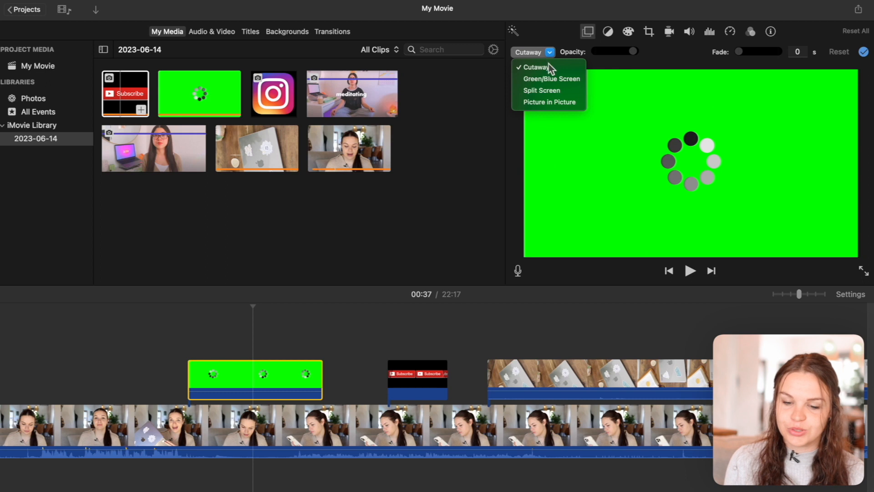
click(547, 80)
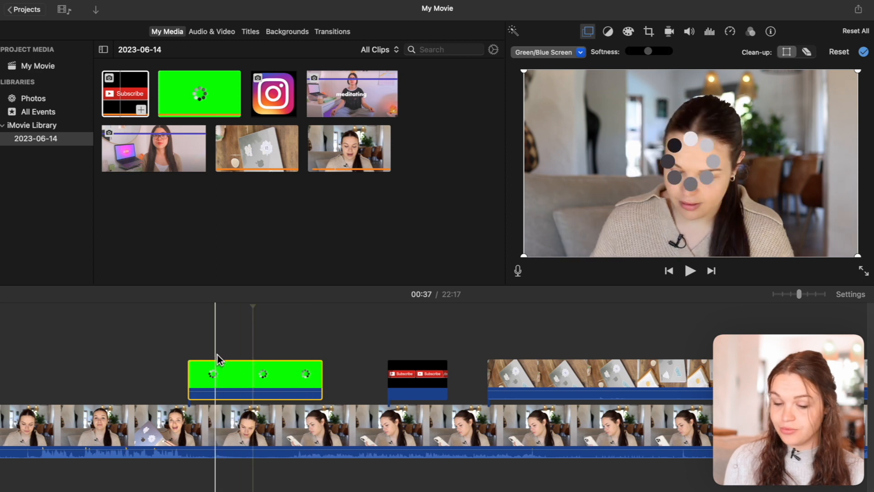
Try the crop clean-up on the spinner overlay at 00:39 by pulling its upper-right corner inward, and restore the corner.
click(281, 376)
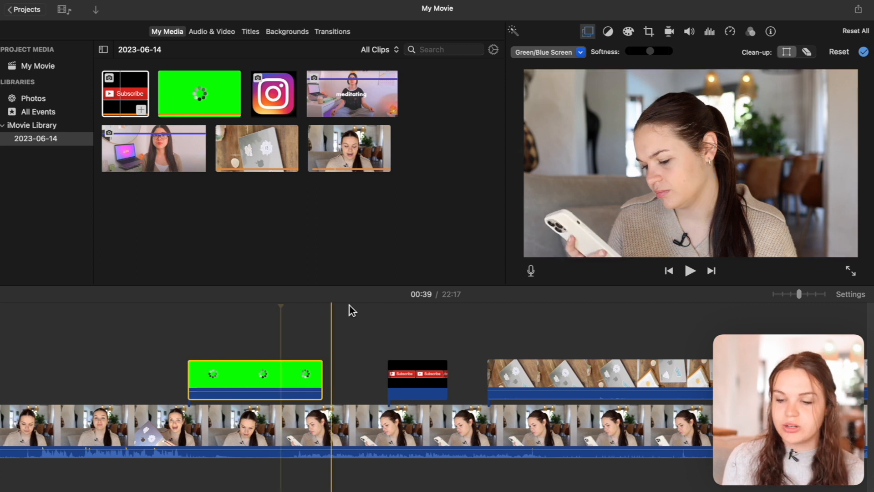
click(791, 54)
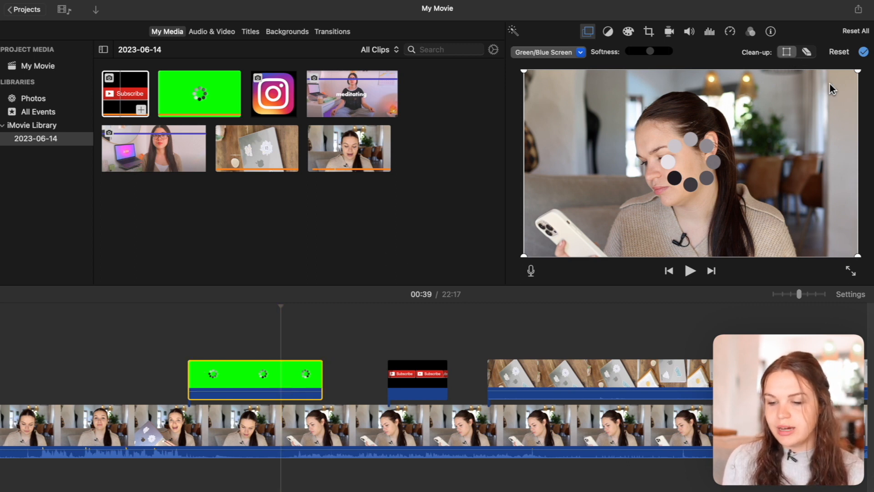
drag(858, 71, 751, 113)
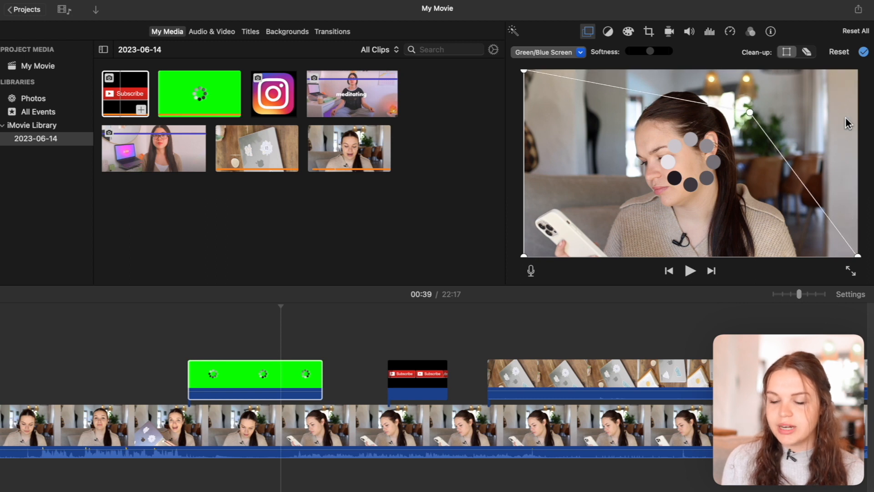
drag(750, 112, 858, 72)
Try the eraser clean-up on a dot of the loading spinner and apply the overlay settings.
click(808, 52)
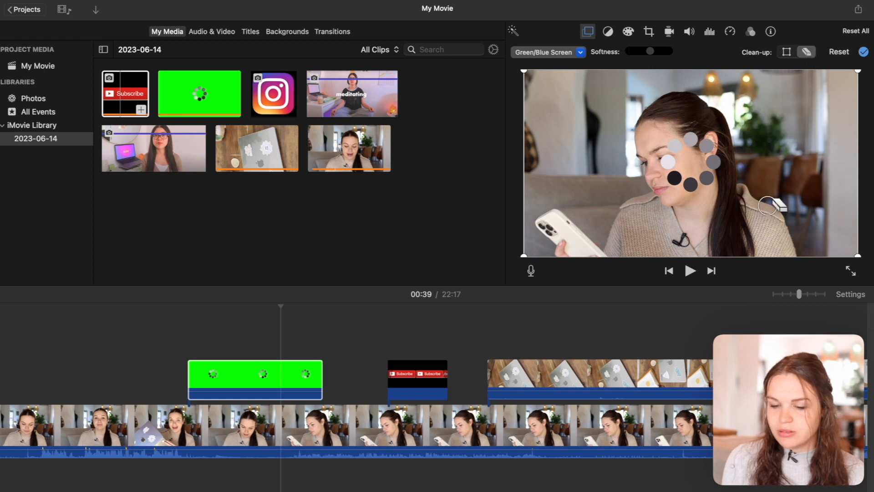
drag(705, 180, 705, 179)
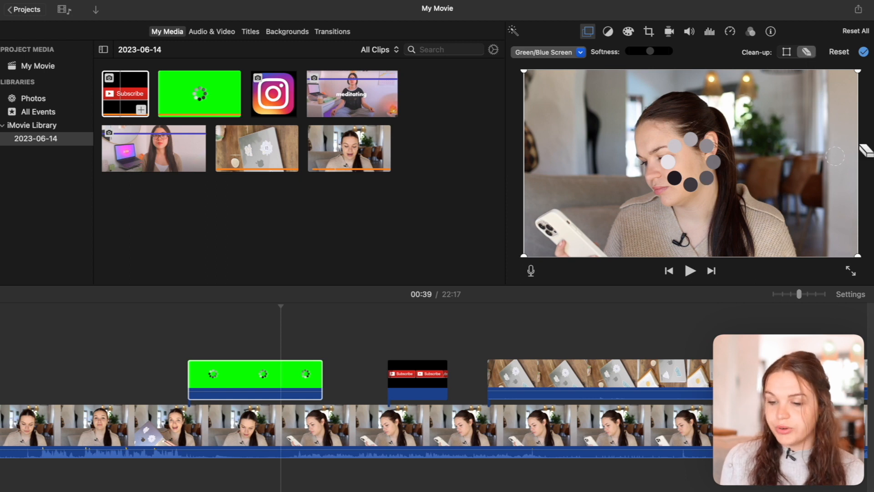
click(864, 52)
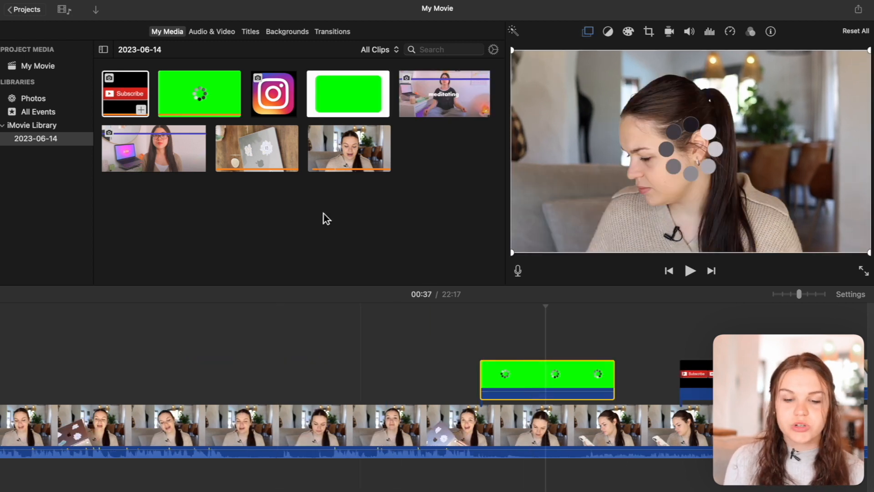
Overlay the white-bordered green frame clip on the talking-head footage and key out its green with Green/Blue Screen.
drag(365, 99, 188, 337)
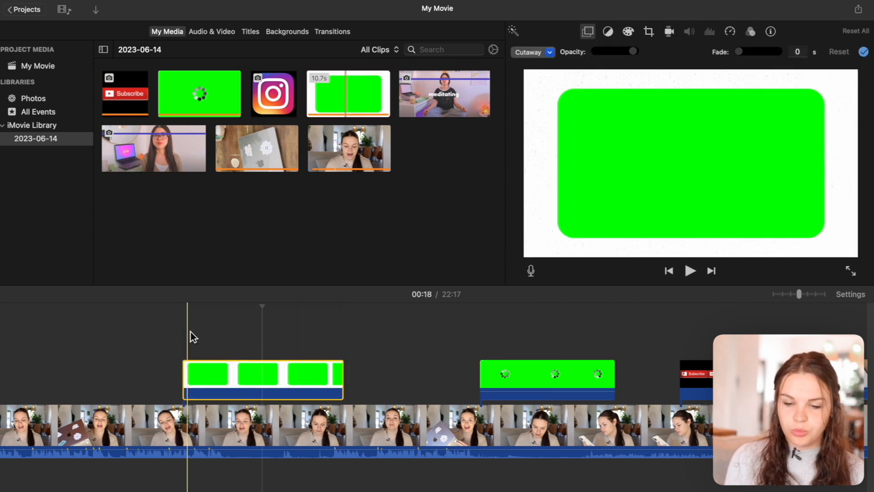
click(232, 325)
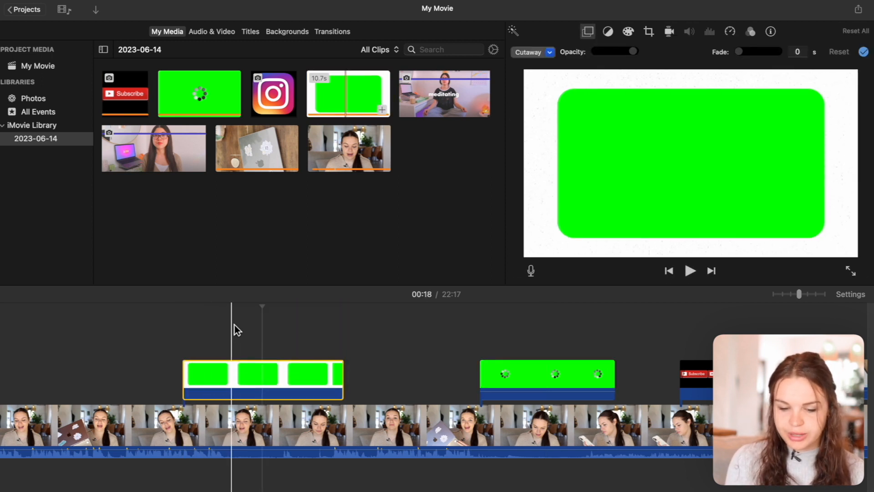
click(549, 54)
click(546, 78)
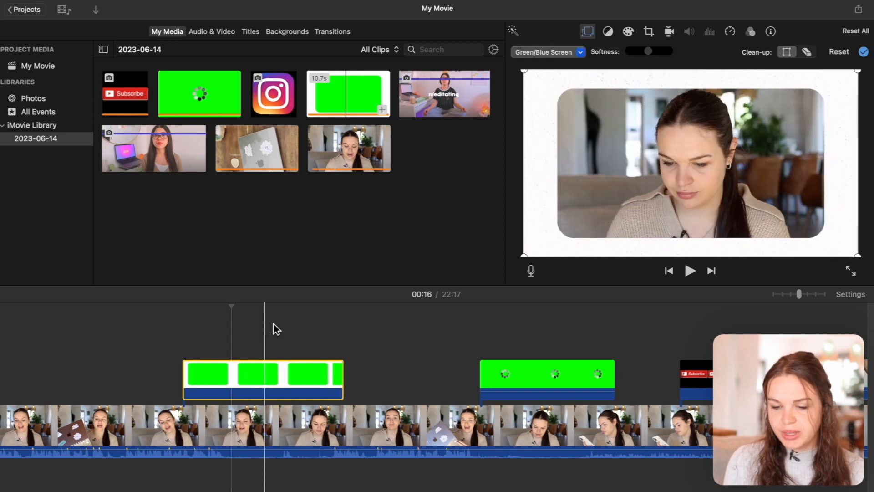
Preview the white-bordered frame overlay at 00:21 and delete it from the timeline.
click(307, 327)
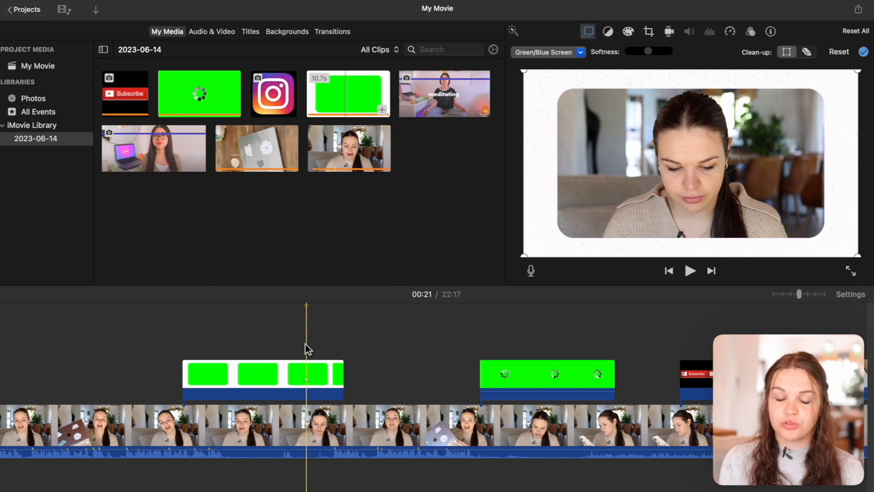
key(Delete)
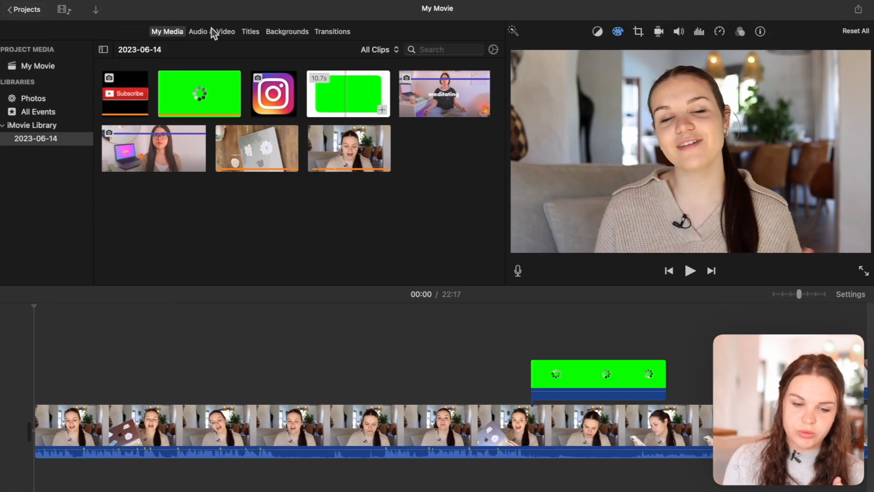
Browse the sound effects available in the audio library.
click(211, 31)
scroll(202, 186, down, 4)
scroll(202, 187, down, 15)
scroll(200, 185, down, 15)
scroll(201, 184, up, 20)
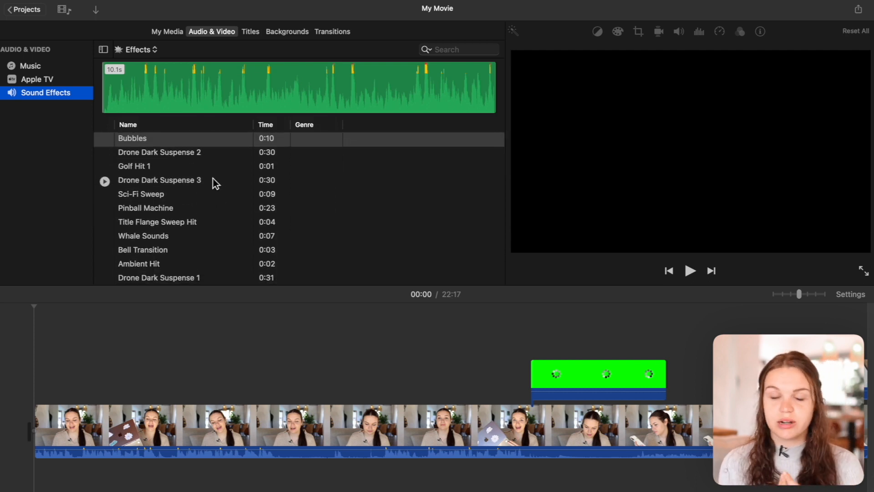
Place the Golf Hit 1 sound effect beneath the main clip at about 00:15 and play it.
click(155, 180)
drag(152, 179, 387, 487)
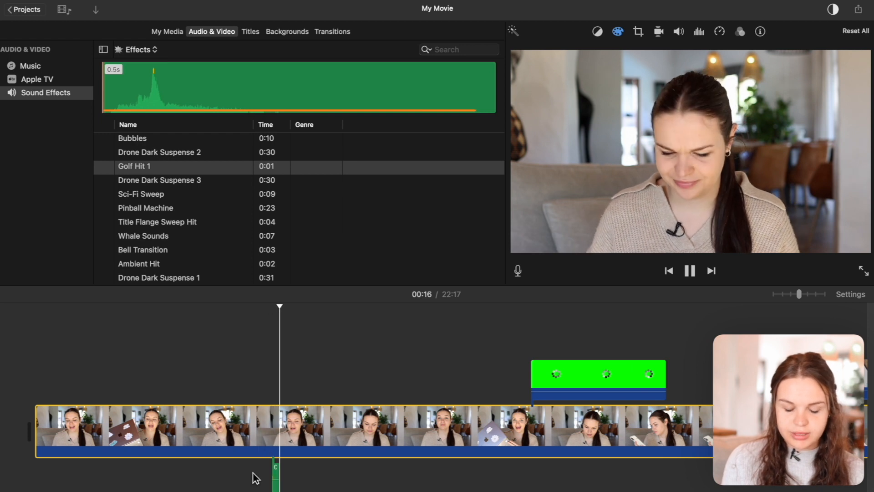
key(space)
Undo the main clip's last audio change and delete the Golf Hit 1 effect from the timeline.
click(273, 380)
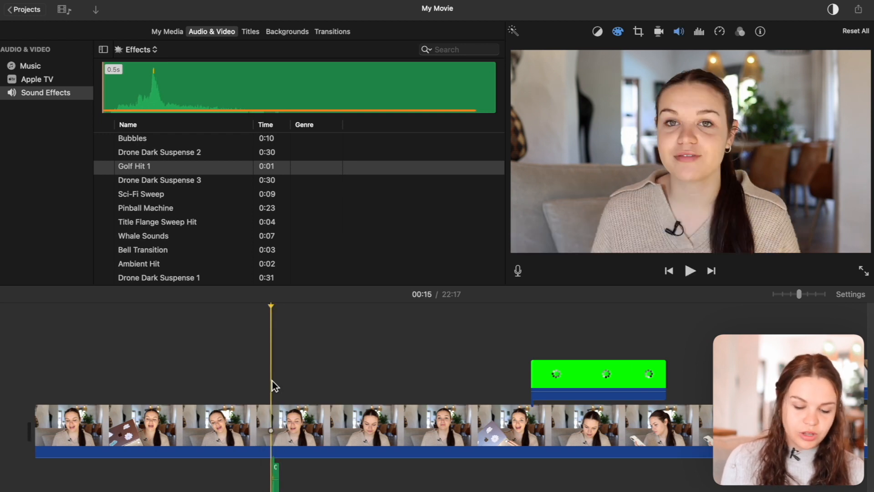
key(super+z)
click(275, 475)
key(Delete)
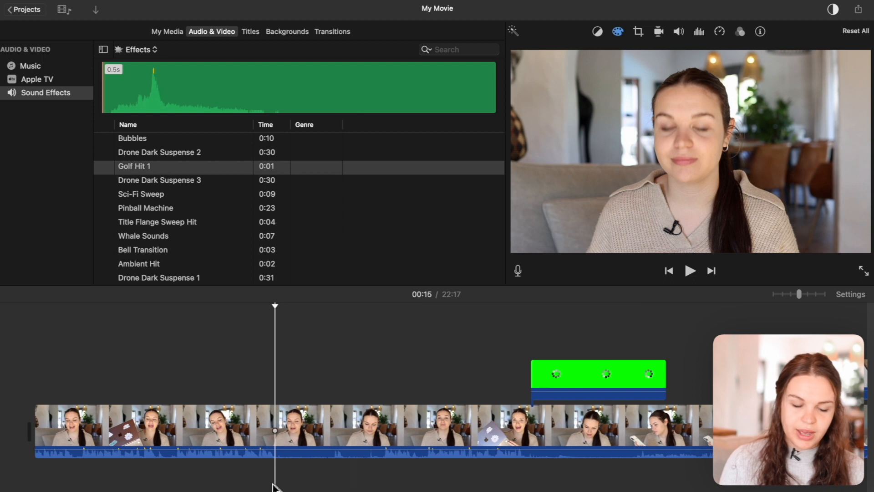
Filter the sound effects to Theme Music and add the Modern track beneath the main clip at the first laptop shot.
click(146, 51)
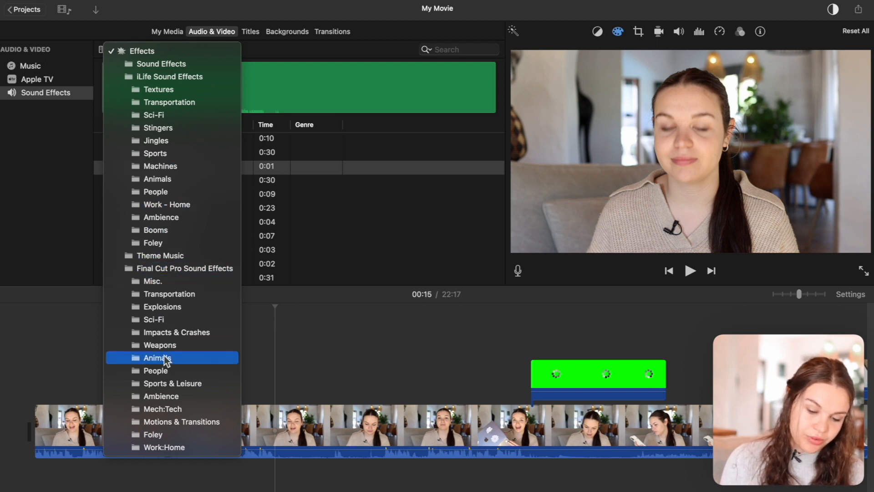
click(181, 254)
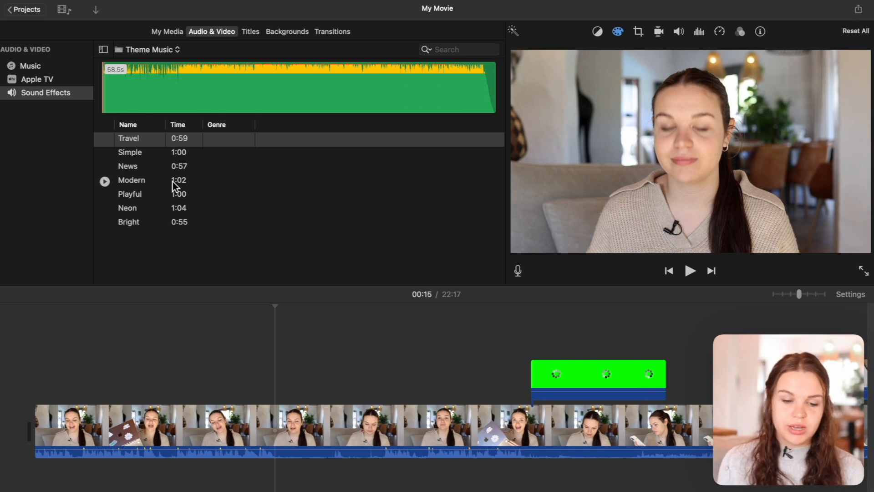
click(150, 181)
drag(148, 251, 137, 474)
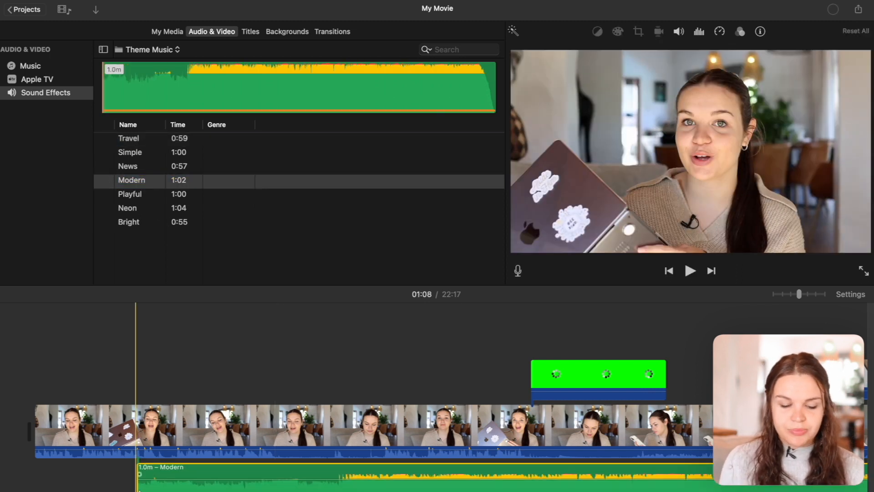
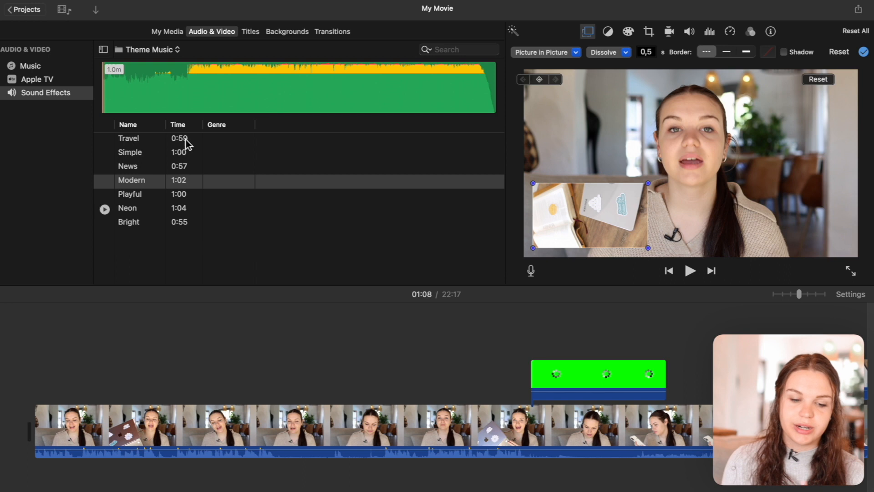
click(148, 56)
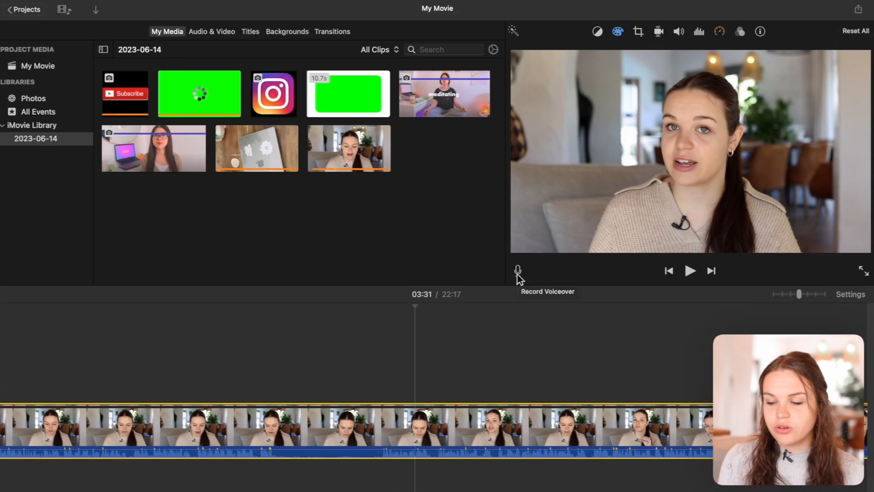
Allow microphone access and record a short voiceover beneath the main clip from 03:31.
click(517, 271)
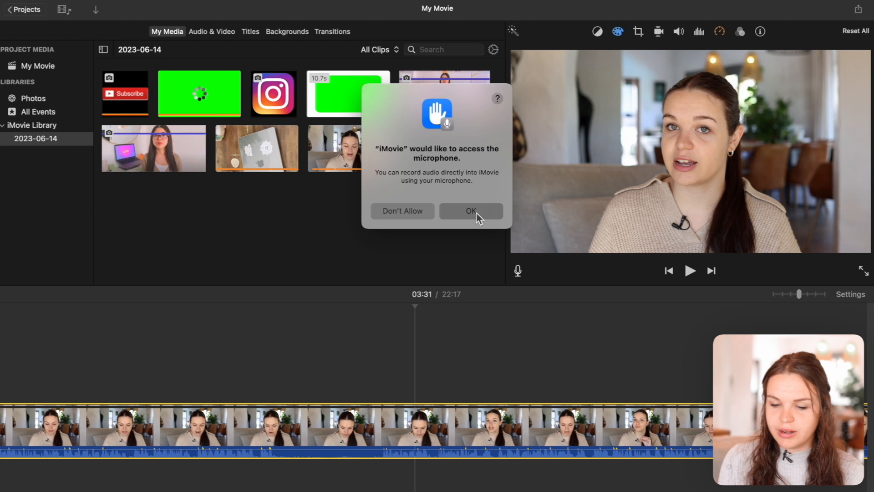
click(477, 213)
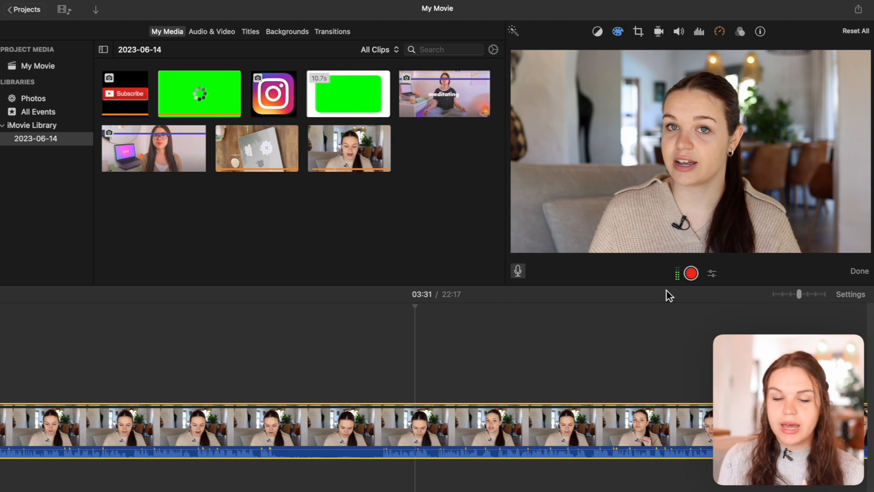
click(692, 274)
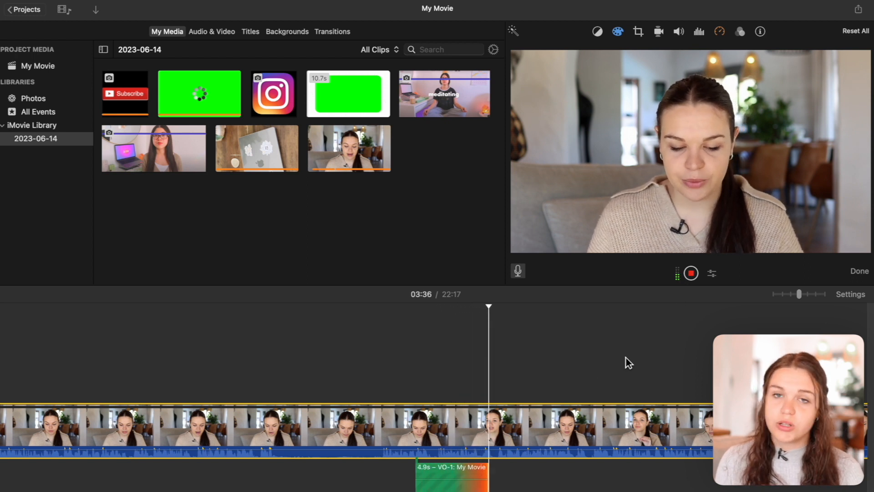
click(694, 276)
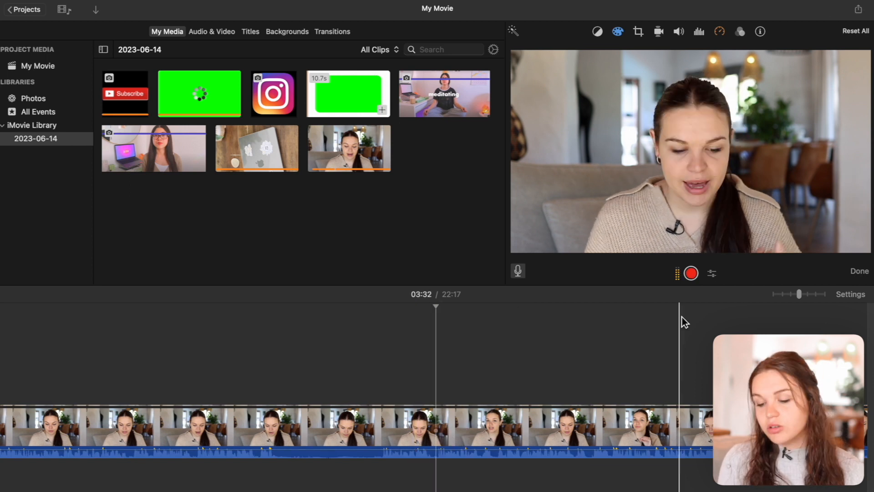
Review the voiceover options, including the available input sources, volume and project muting.
click(713, 274)
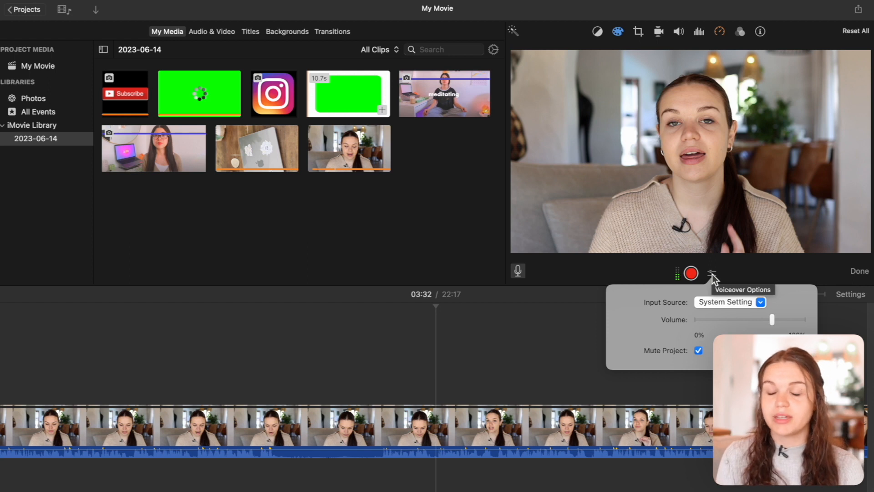
click(719, 302)
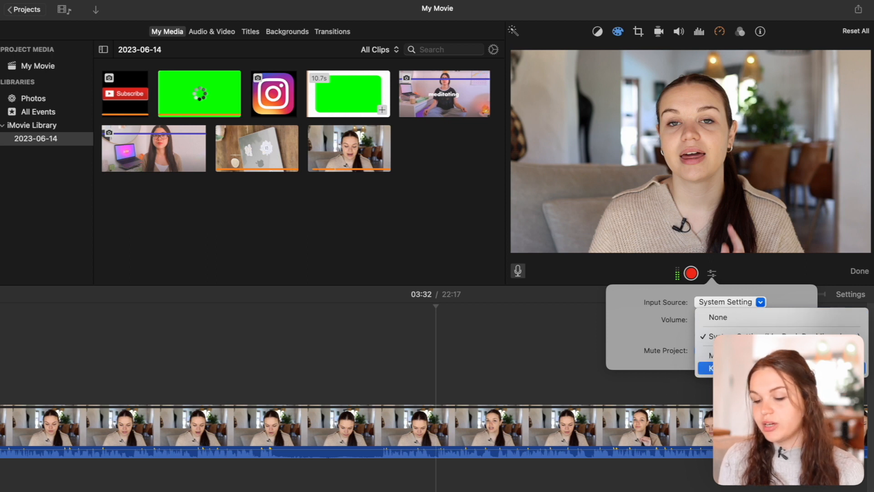
click(704, 394)
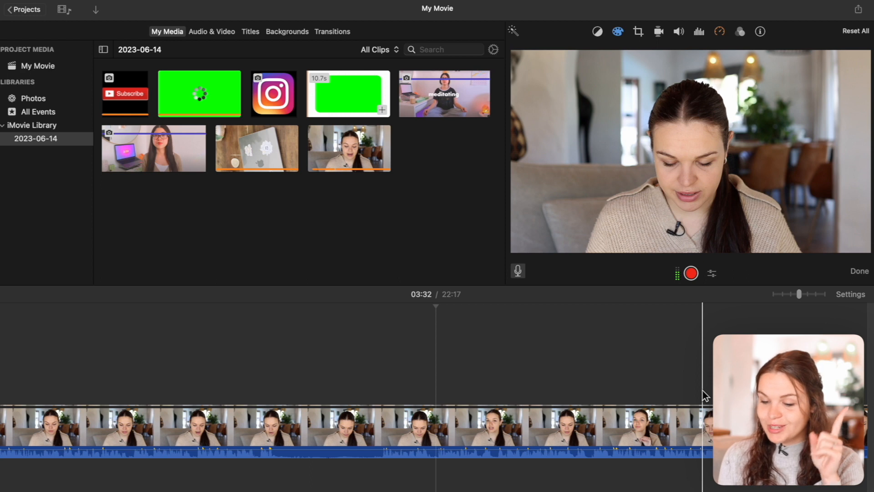
click(711, 273)
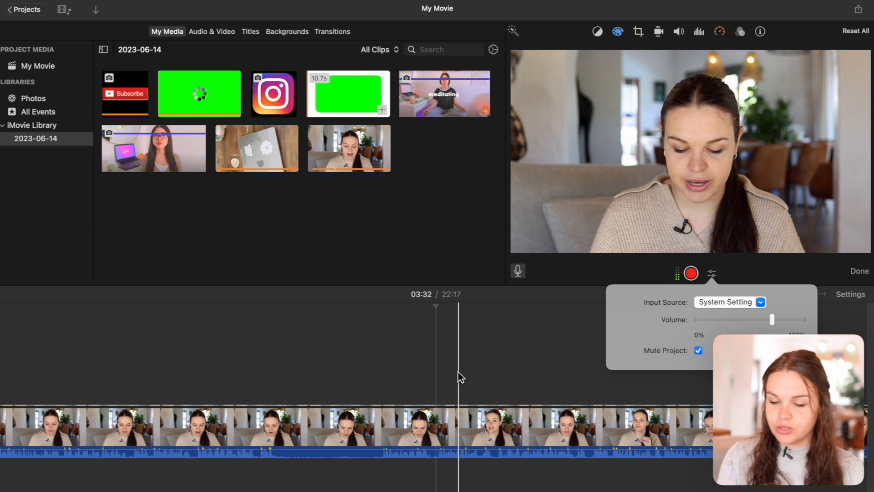
click(422, 379)
click(423, 384)
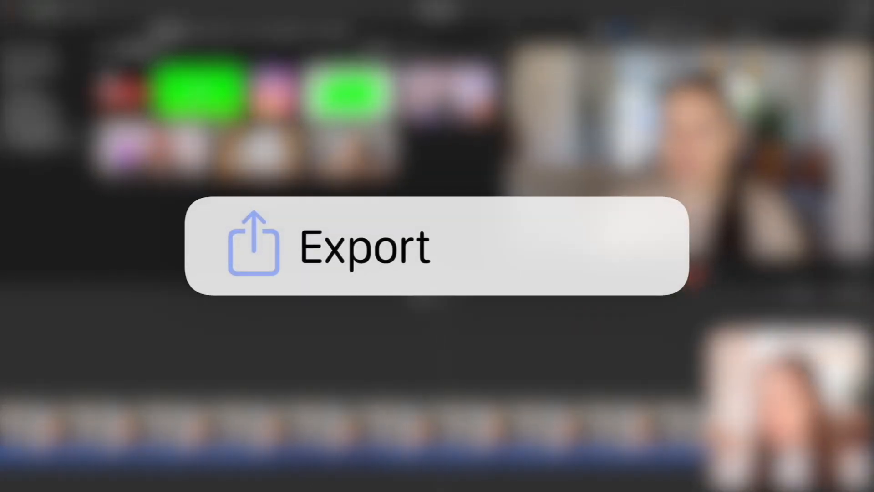
Review the movie's sharing and export options, and close them without exporting.
click(858, 9)
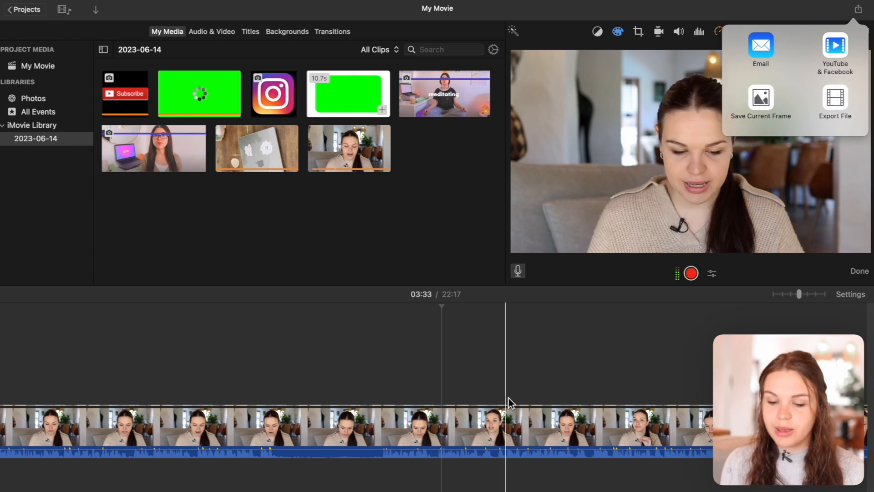
click(479, 367)
click(475, 367)
click(587, 362)
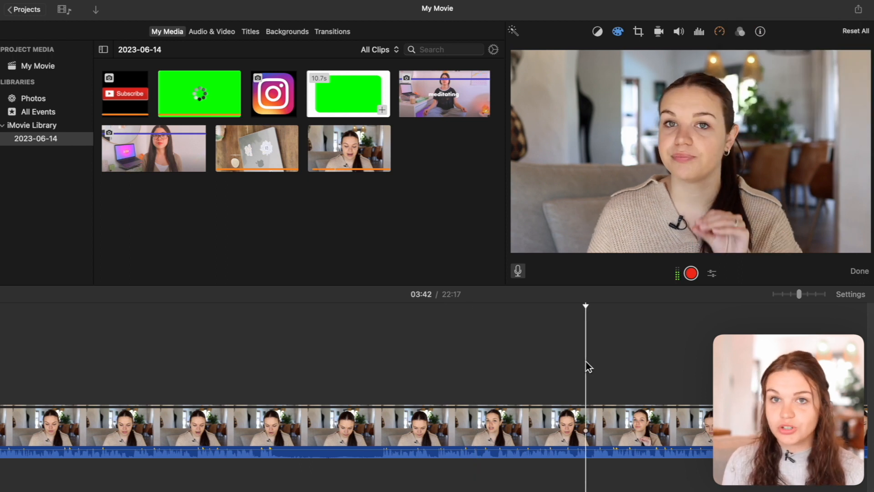
Open the movie's sharing options and choose to export it as a file.
click(858, 10)
click(648, 189)
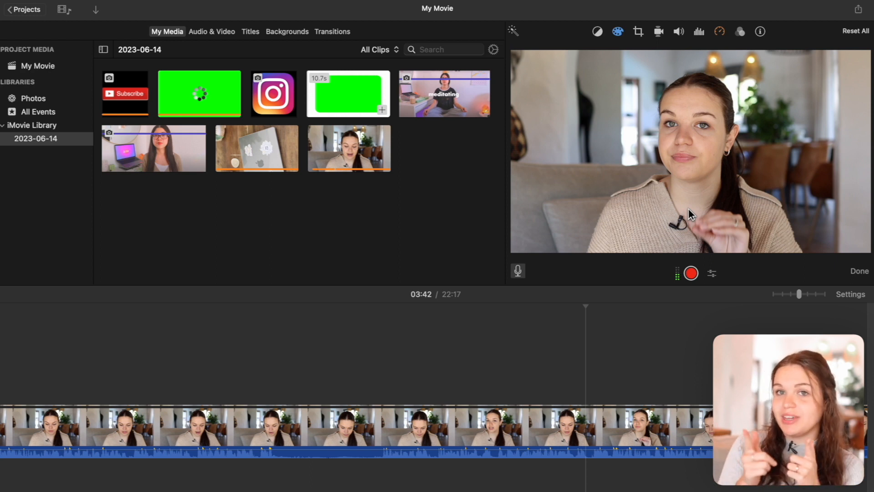
click(858, 9)
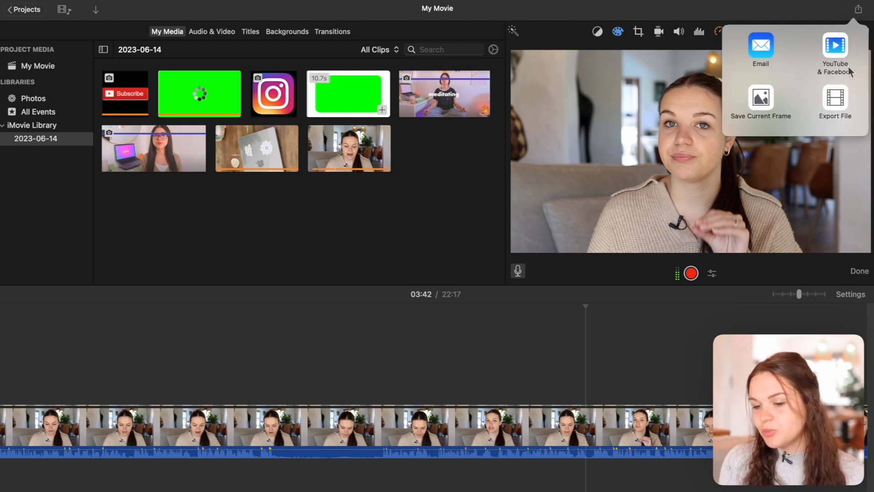
click(841, 104)
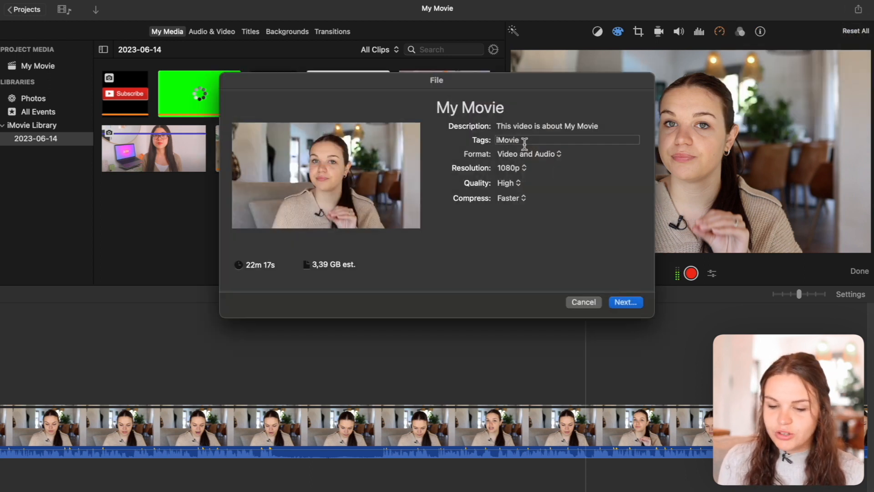
Choose Video and Audio format, 1080p resolution and High quality for the exported file.
click(547, 156)
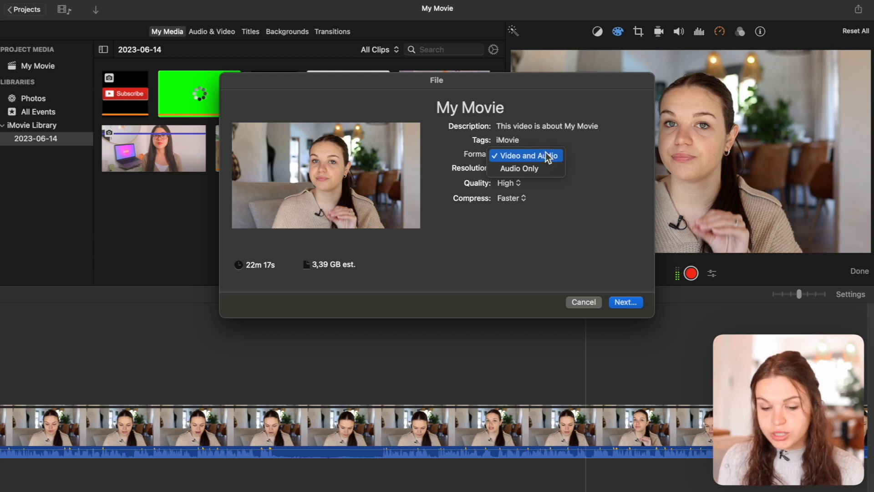
click(548, 156)
click(510, 170)
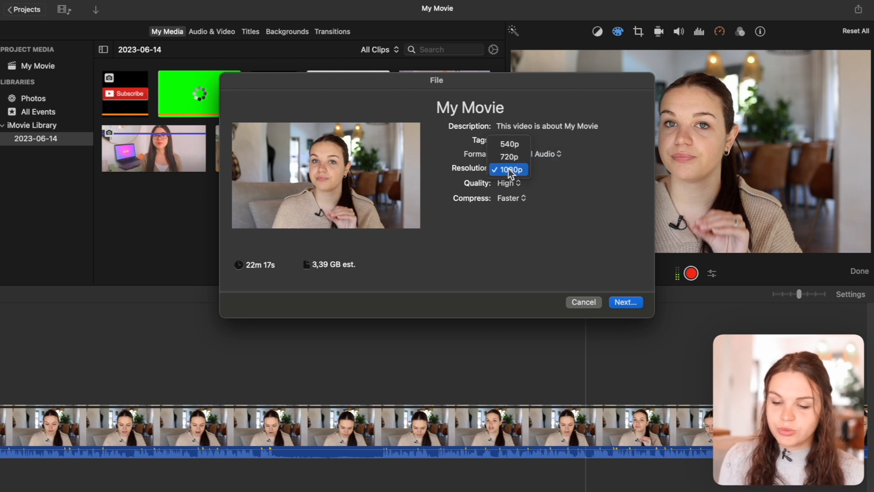
click(517, 173)
click(516, 184)
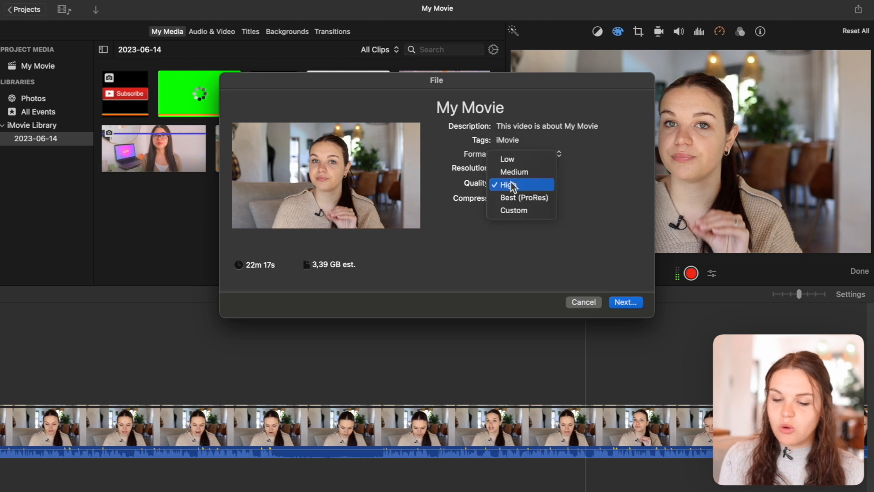
click(512, 185)
Try Better Quality compression for the export and switch it back to Faster.
click(523, 199)
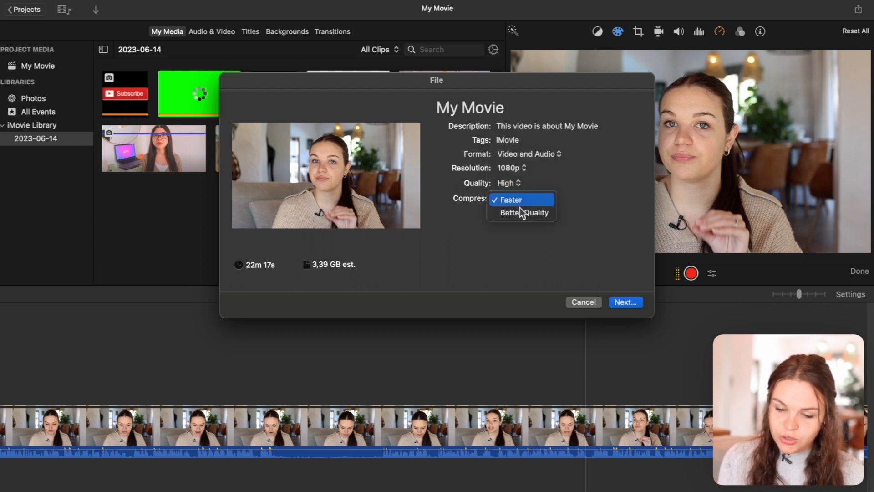
click(521, 214)
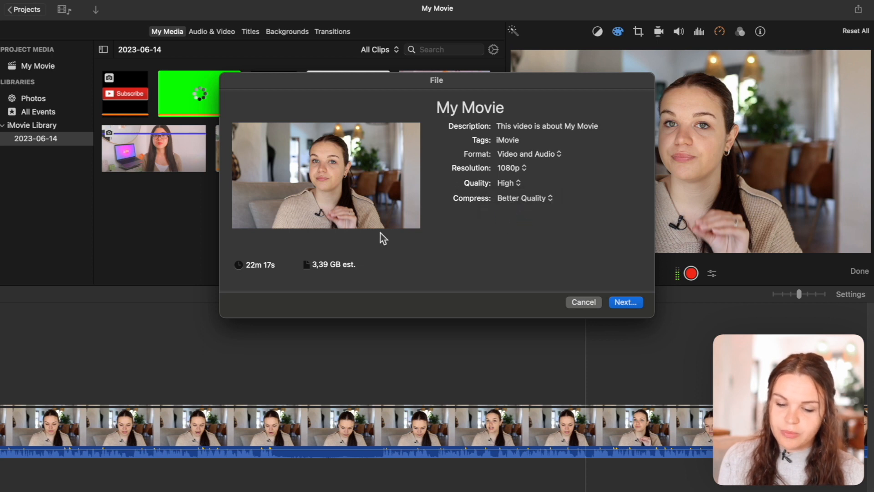
click(518, 199)
click(517, 193)
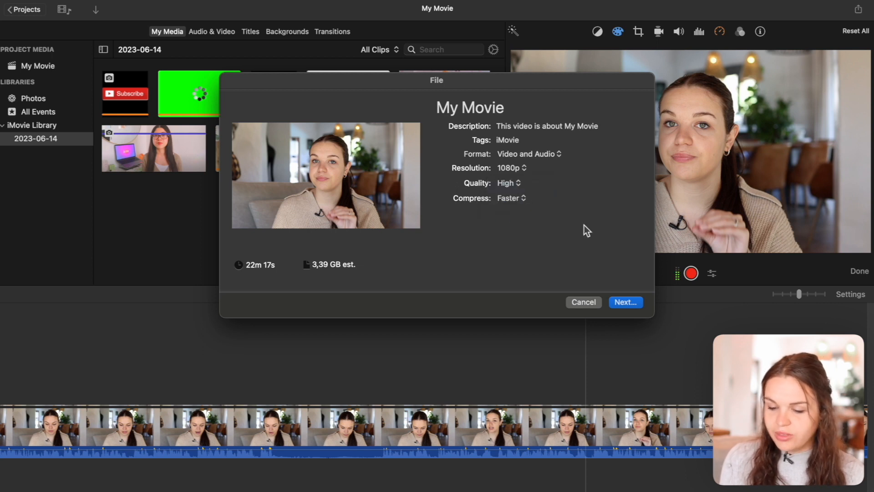
Check the exported file's name and save location, and cancel without saving.
click(628, 301)
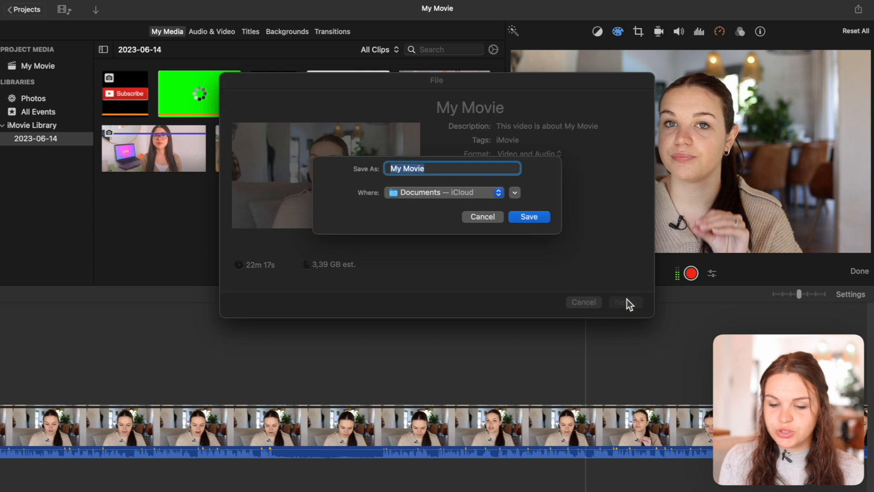
click(484, 216)
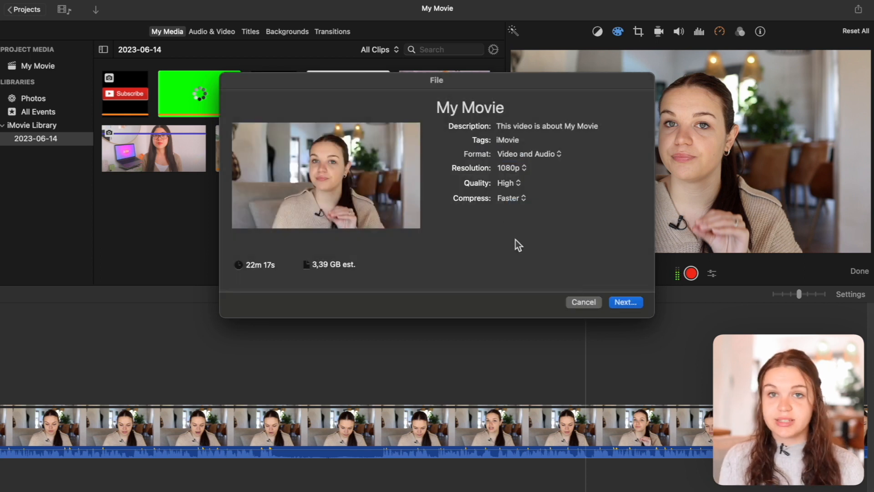